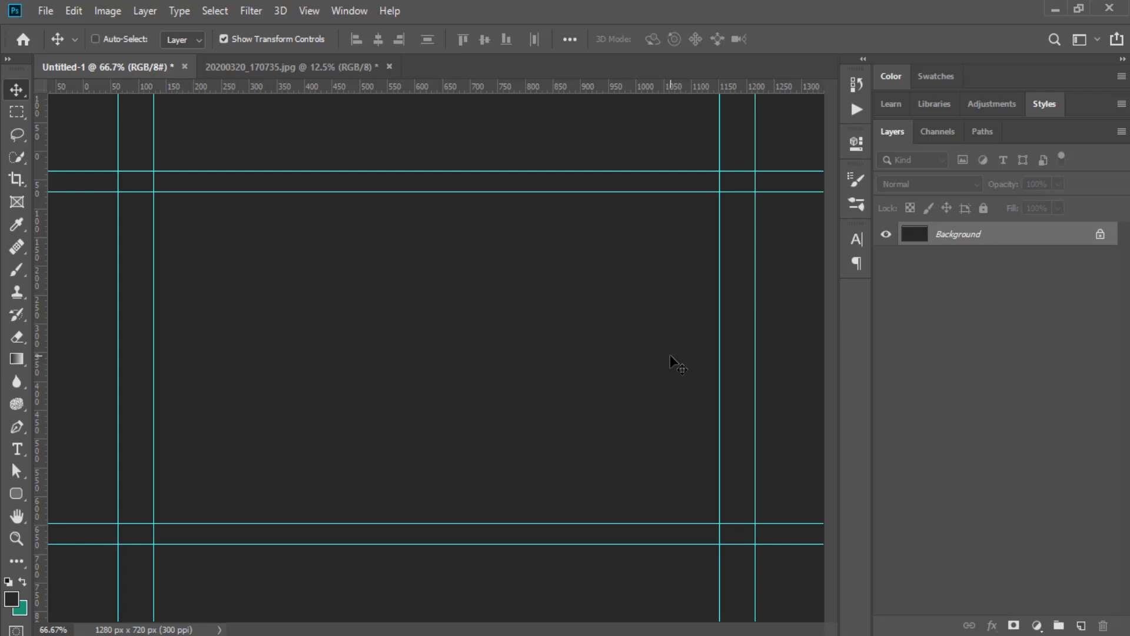
Show the Layer > New Adjustment Layer submenu listing the adjustment layer types
left_click(52, 7)
mouse_move(74, 11)
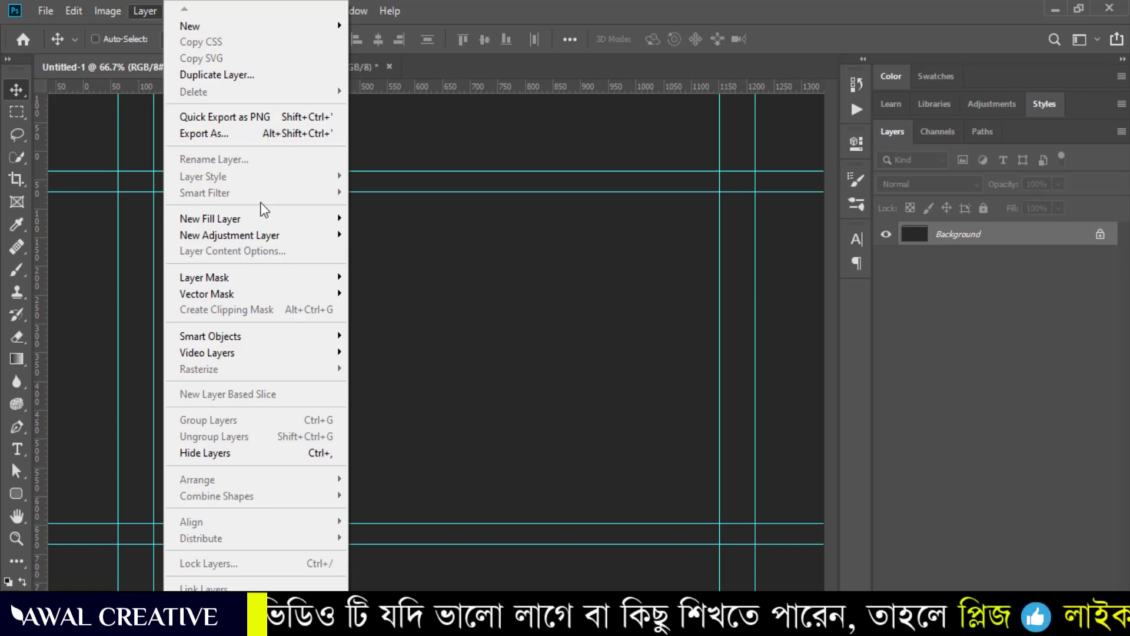
mouse_move(229, 235)
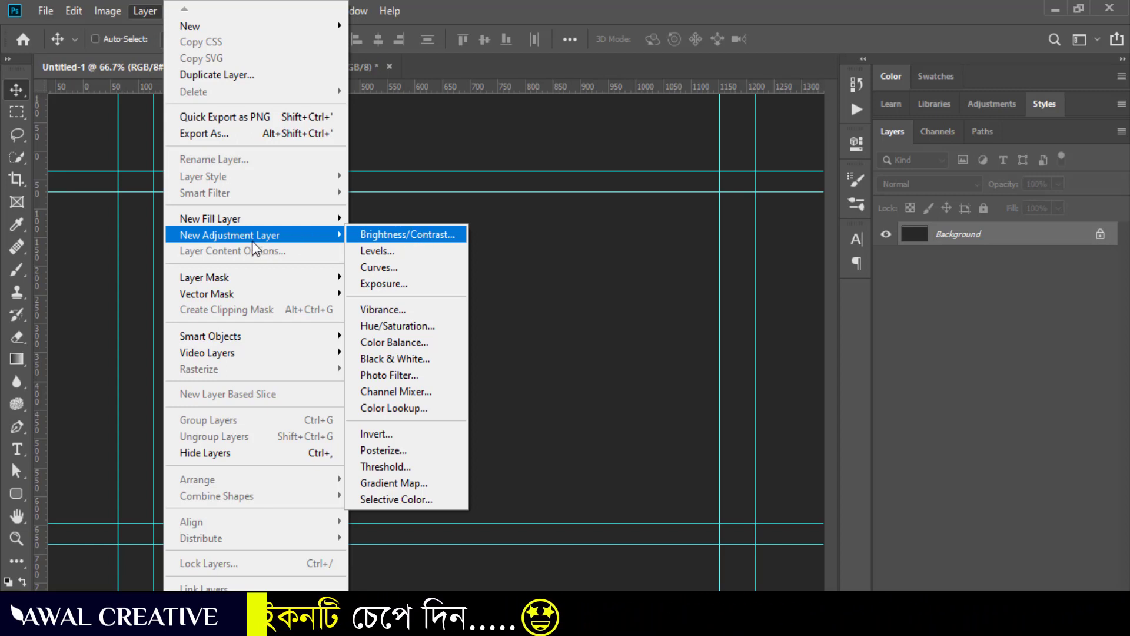
Review the adjustment layer list again, then switch to the 20200320_170735.jpg portrait document
left_click(473, 2)
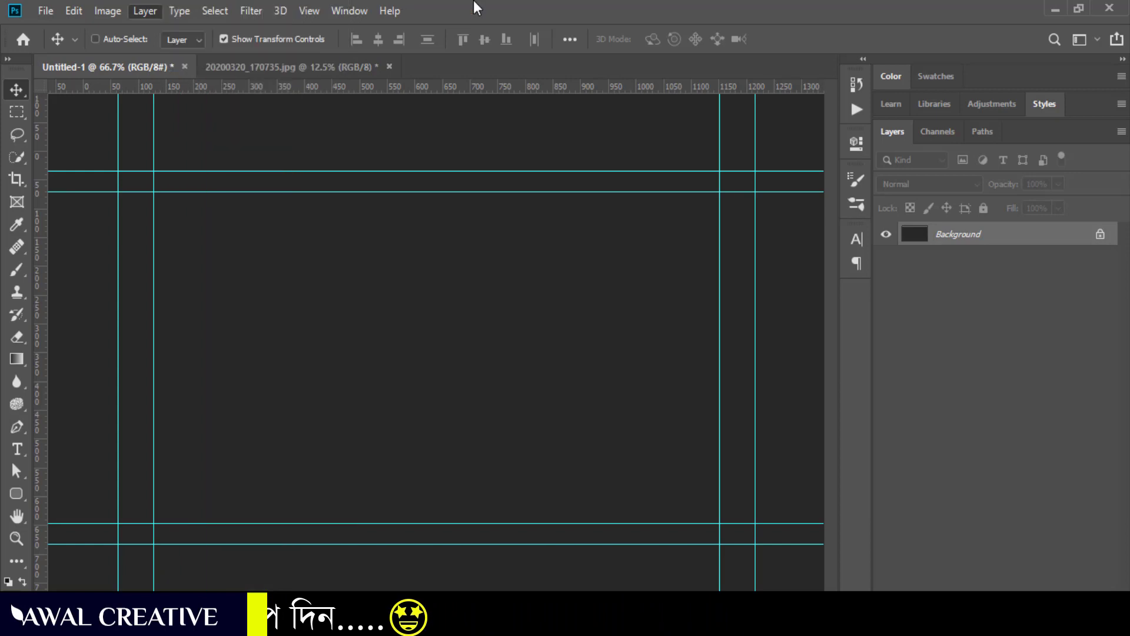
left_click(333, 10)
left_click(288, 170)
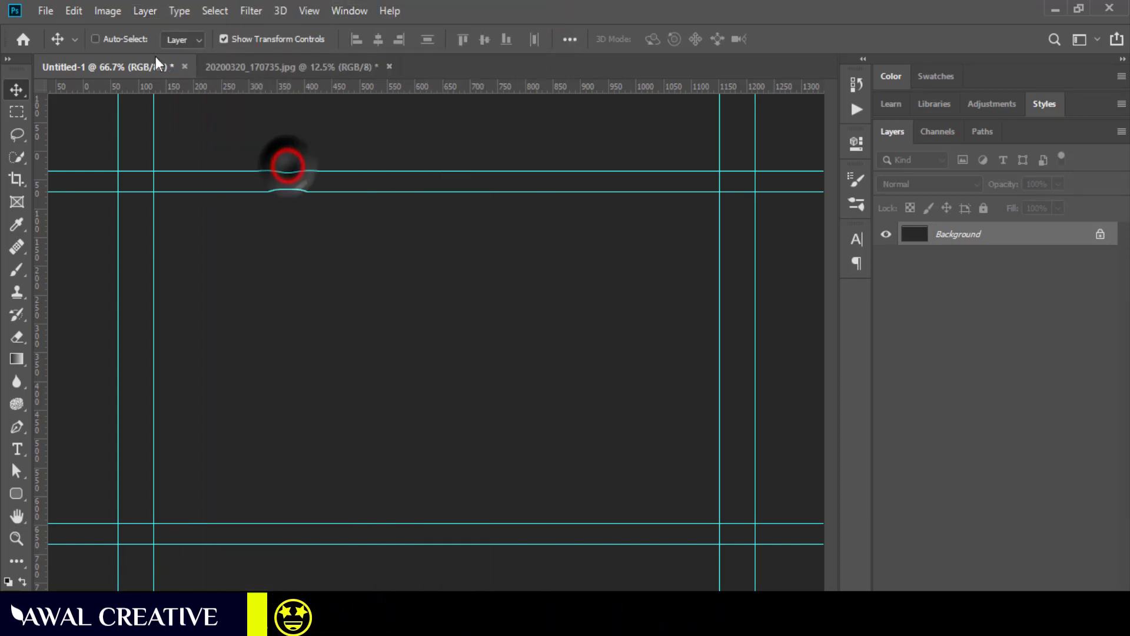
left_click(145, 10)
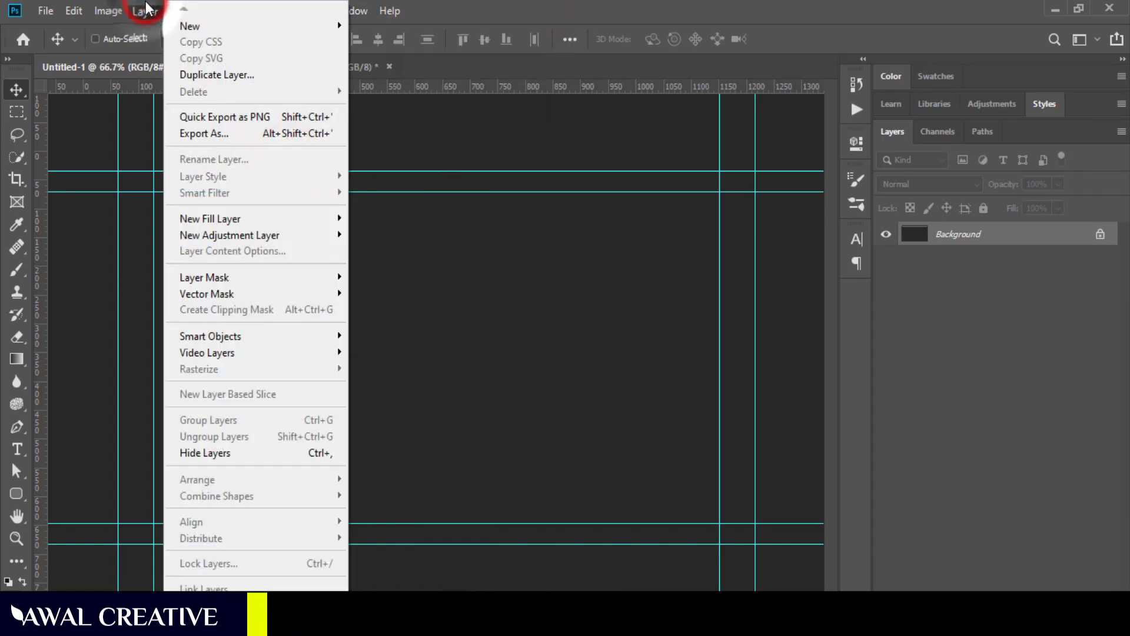
left_click(232, 238)
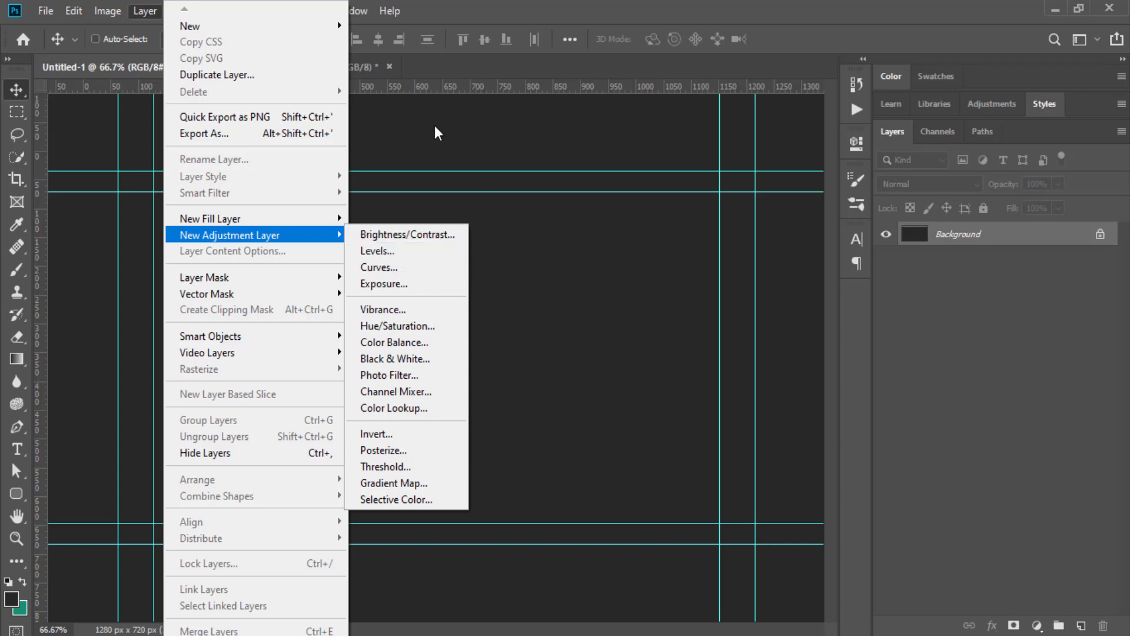
left_click(365, 70)
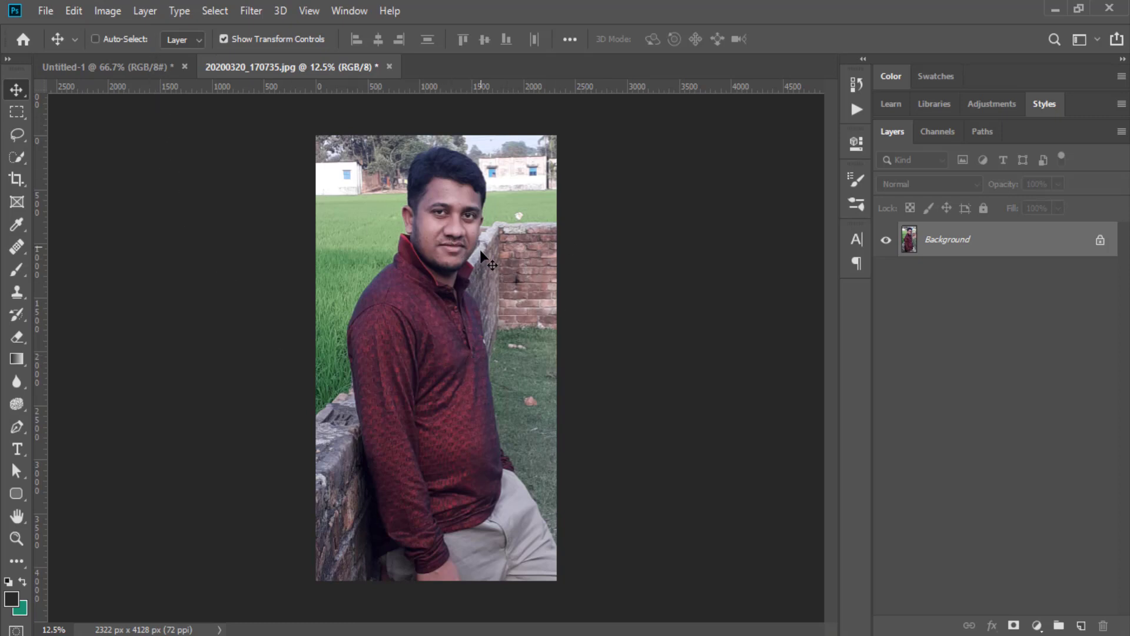
Create a red-tagged Brightness/Contrast 1 adjustment layer above the portrait's background
left_click(145, 10)
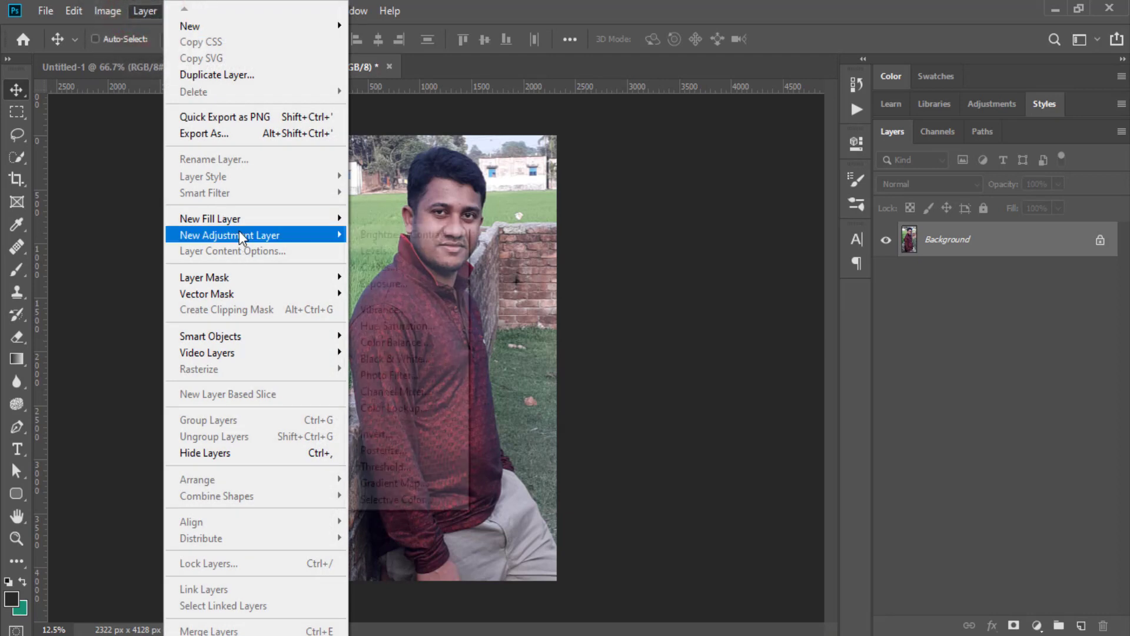
mouse_move(229, 234)
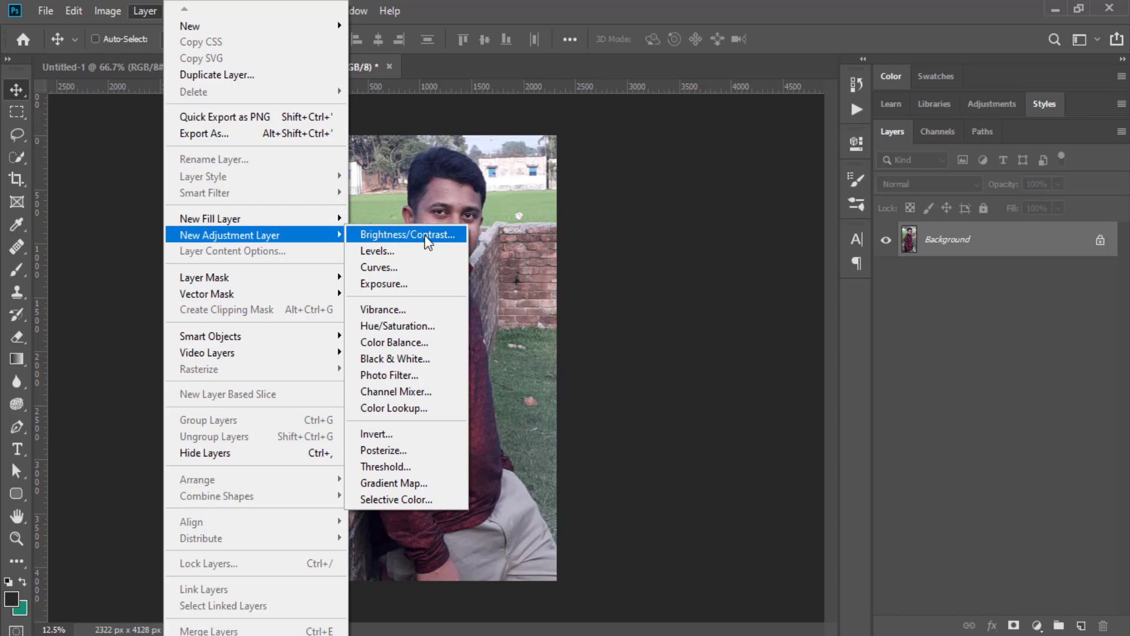
left_click(425, 235)
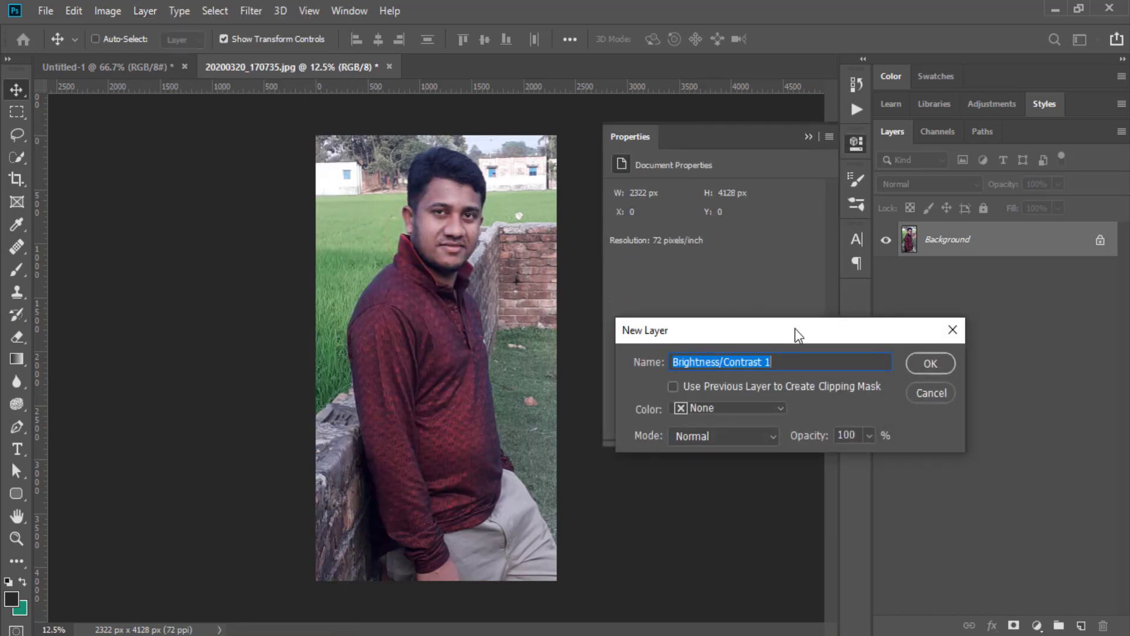
left_click_drag(793, 330, 475, 348)
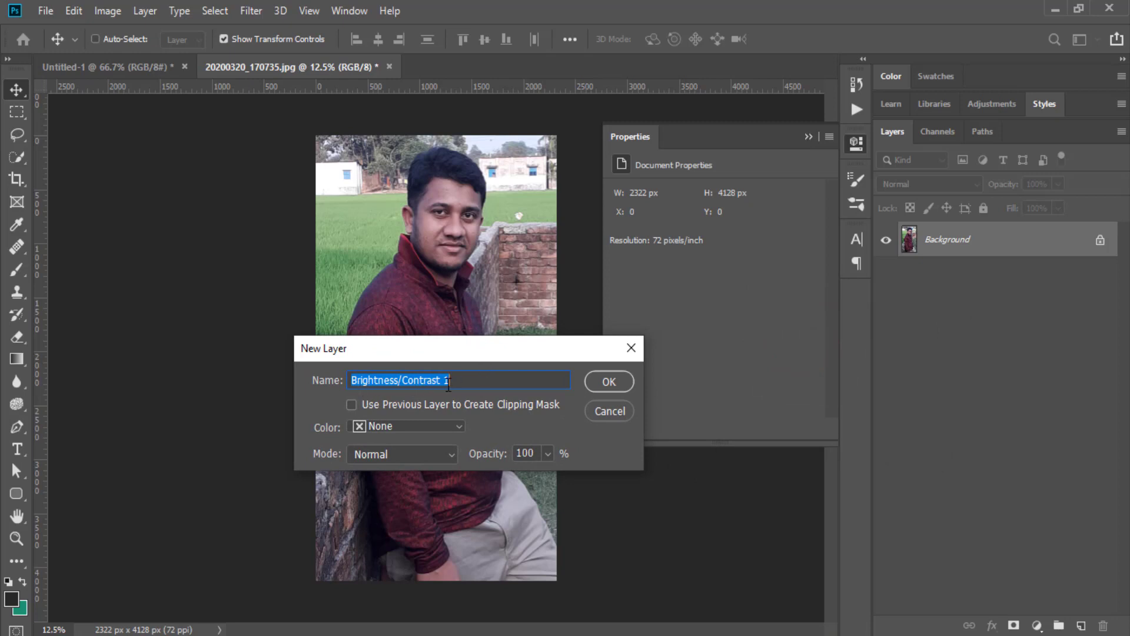
left_click(436, 424)
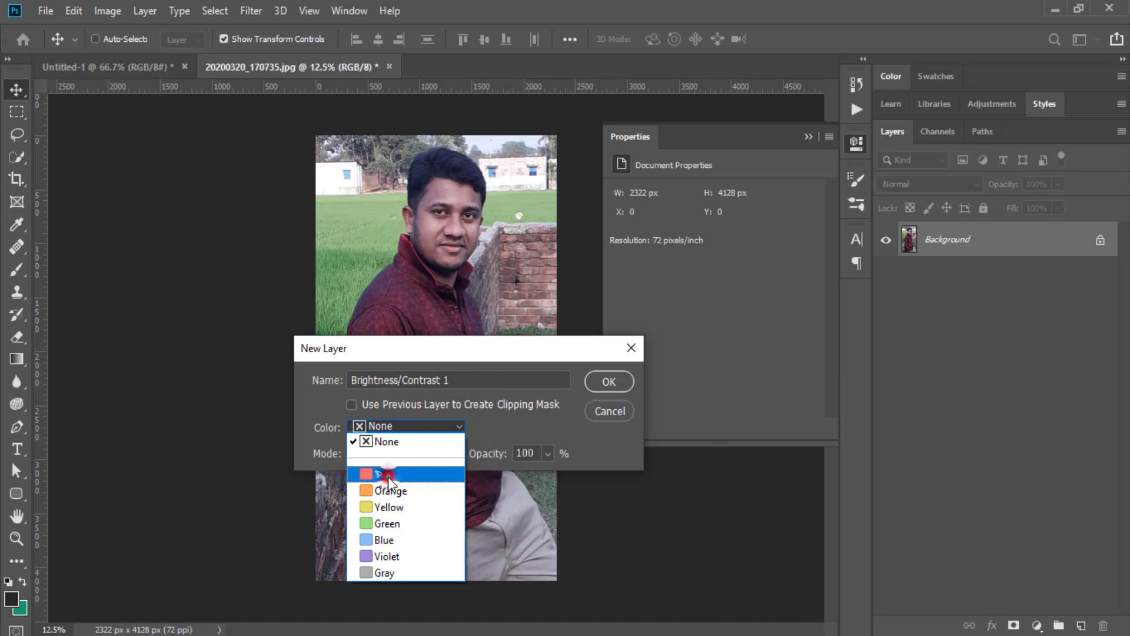
left_click(387, 474)
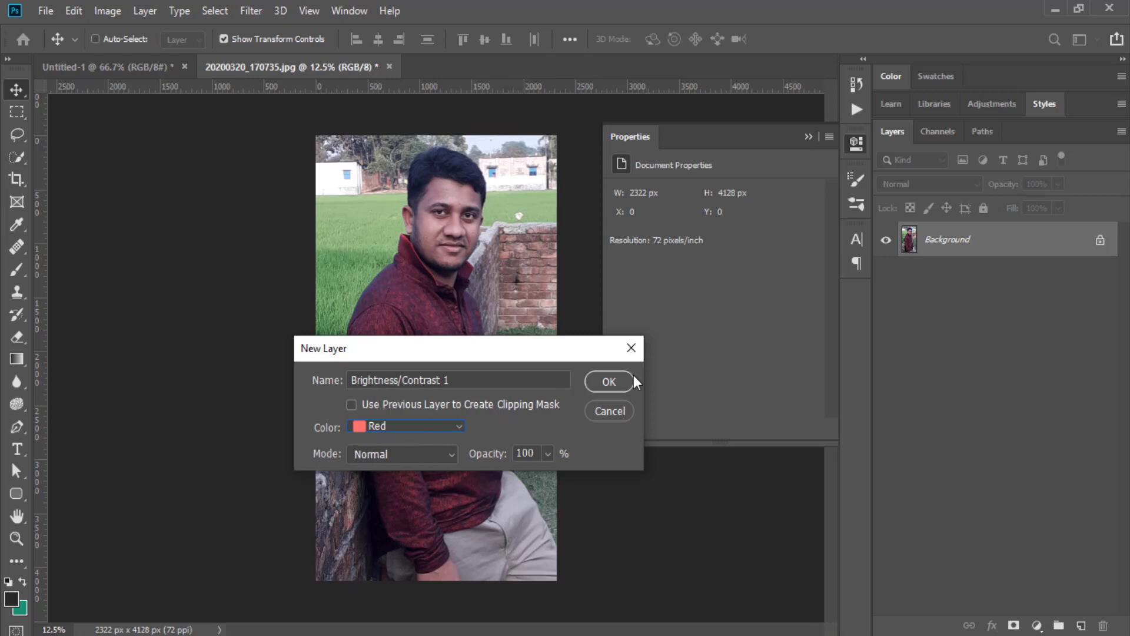
left_click(618, 383)
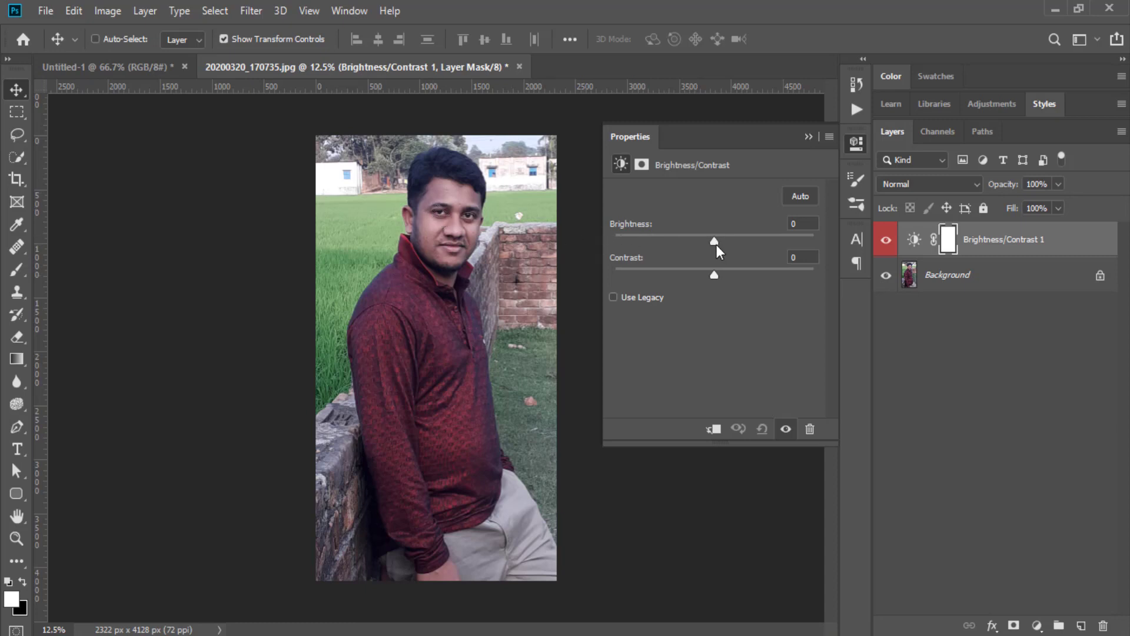
Try brightness values up to maximum, then settle the Brightness/Contrast layer at 80
left_click_drag(716, 246, 753, 245)
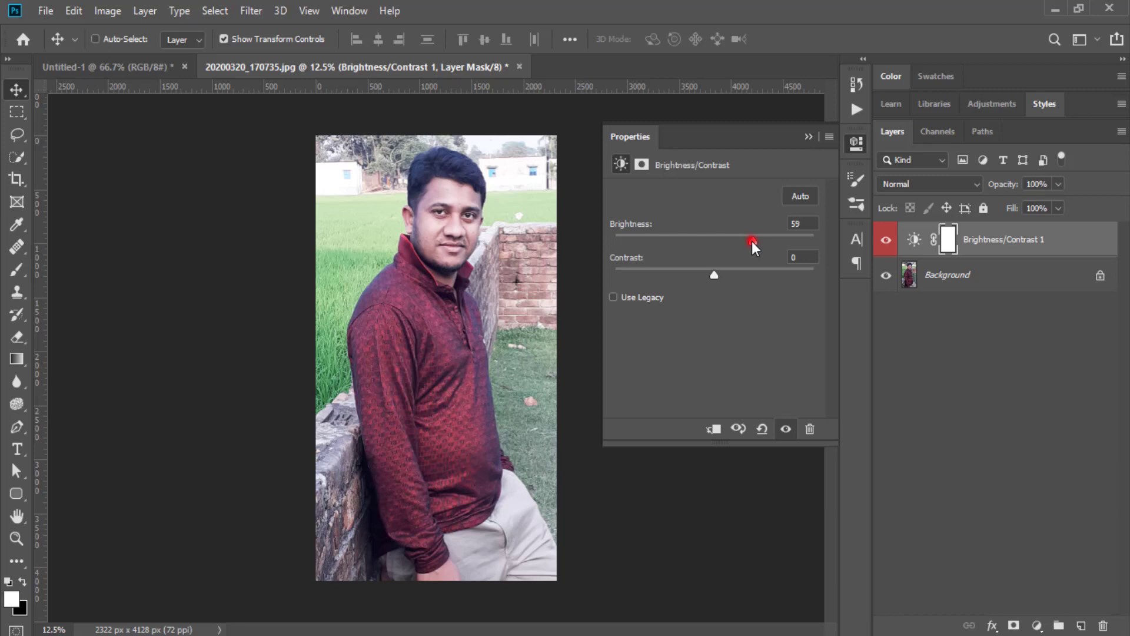
left_click_drag(753, 241, 830, 243)
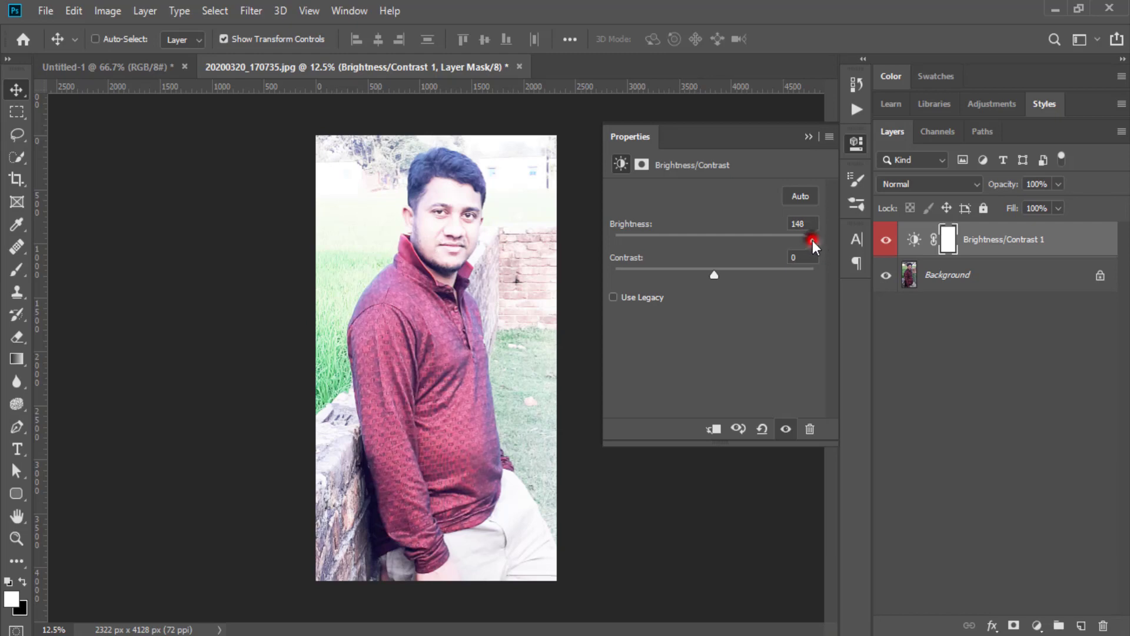
left_click_drag(812, 240, 761, 240)
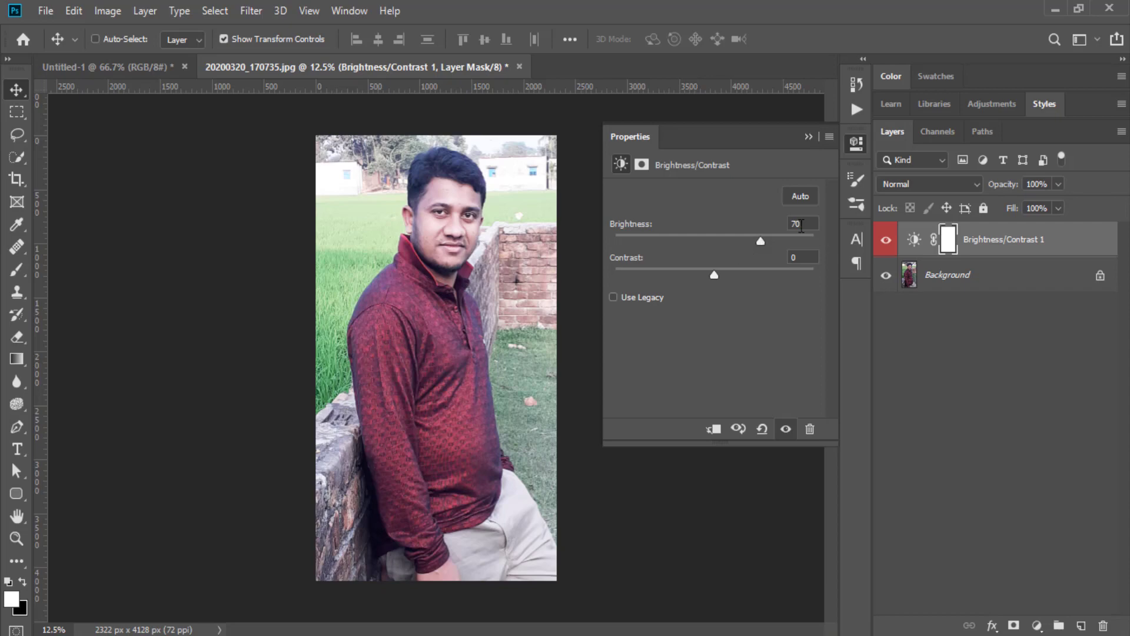
mouse_move(762, 241)
left_mouse_down()
mouse_move(578, 245)
mouse_move(774, 241)
left_mouse_up()
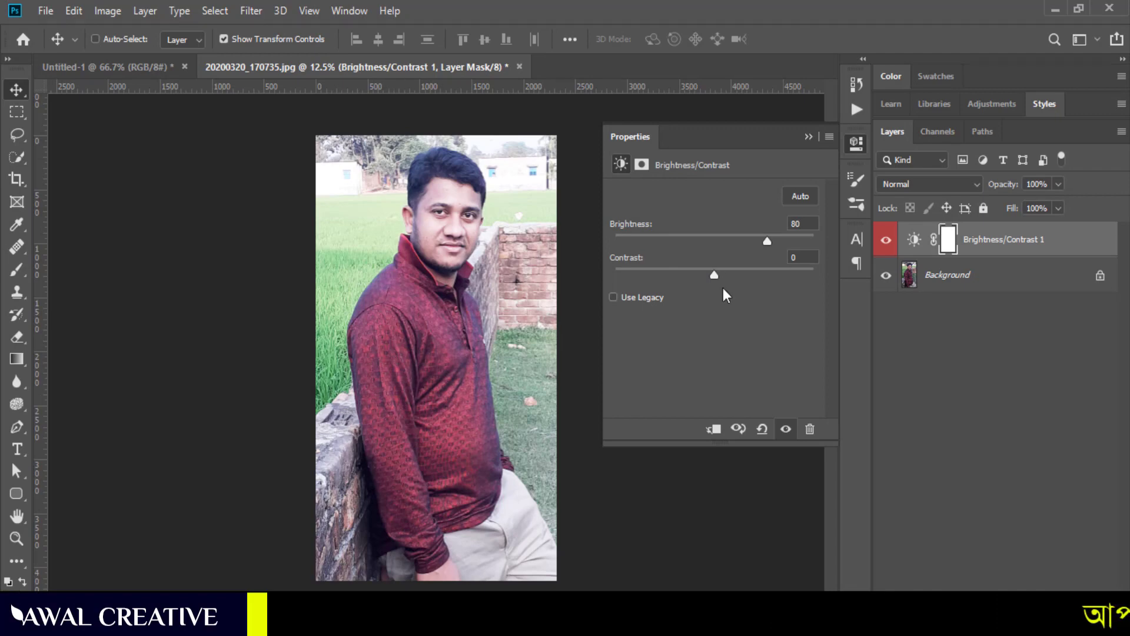
Test contrast from near maximum down to negative, ending at 2 with brightness 80
left_click_drag(714, 275, 757, 274)
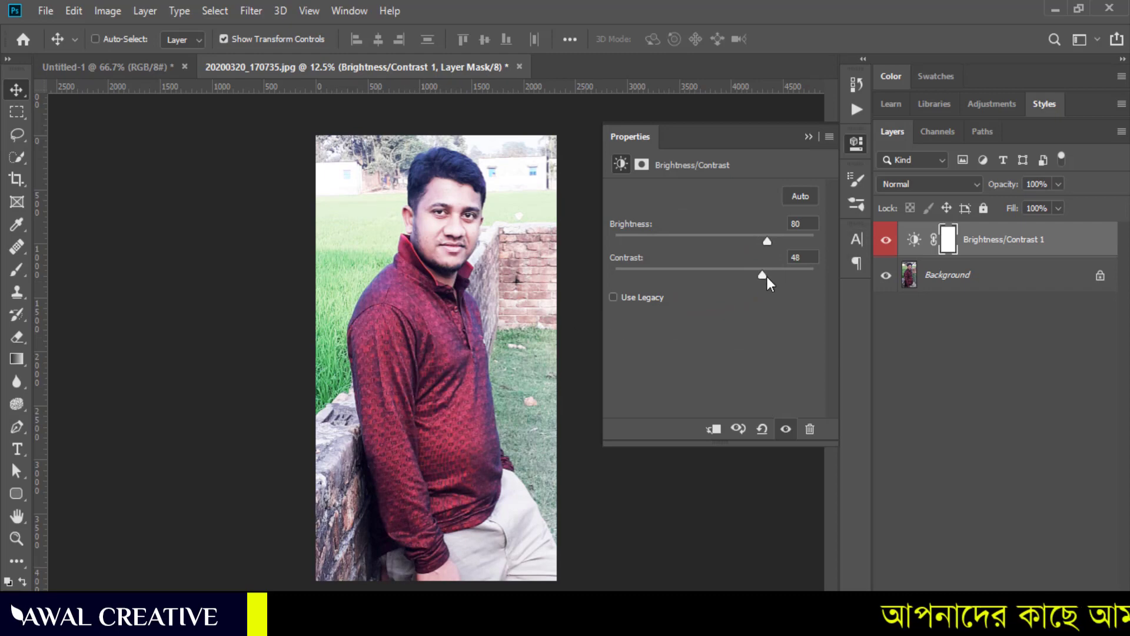
left_click_drag(764, 276, 811, 275)
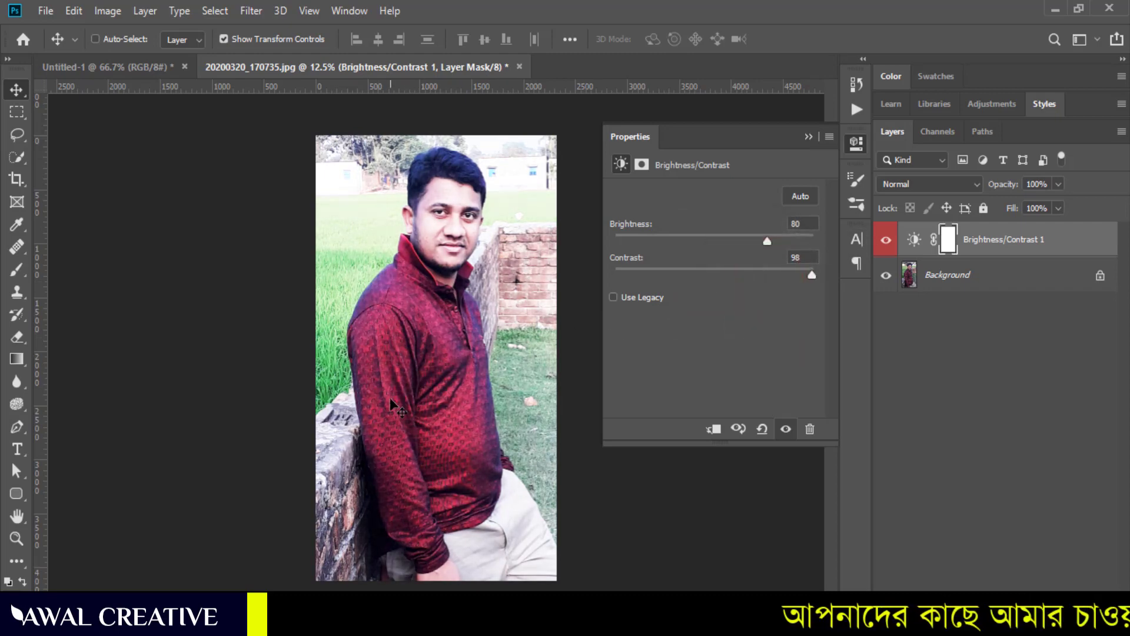
left_click_drag(812, 275, 686, 270)
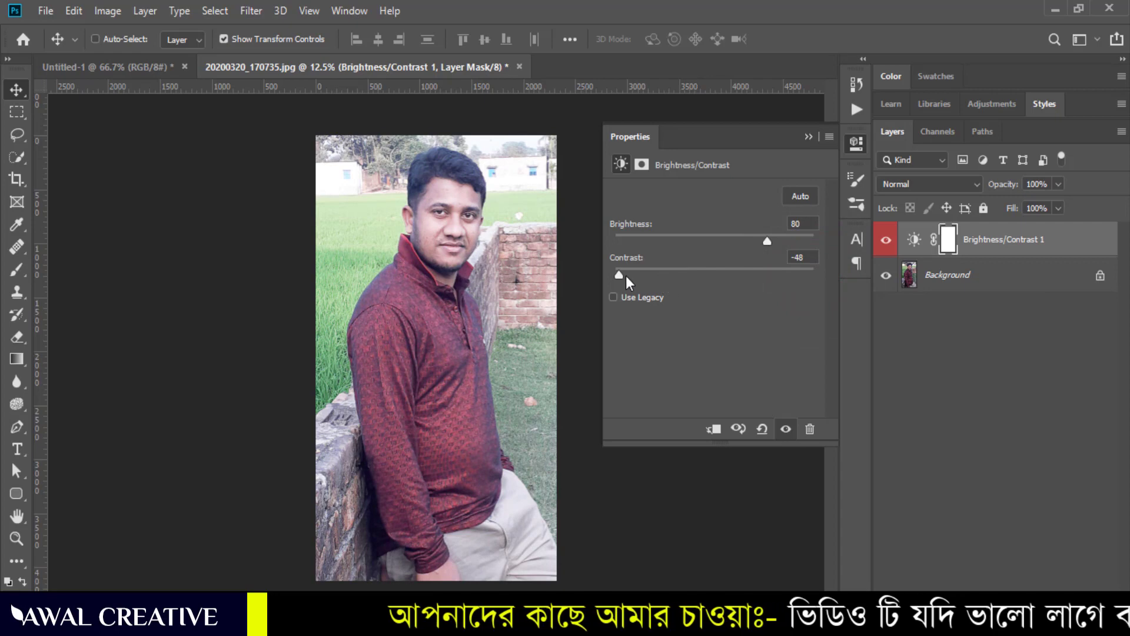
left_click_drag(619, 275, 715, 275)
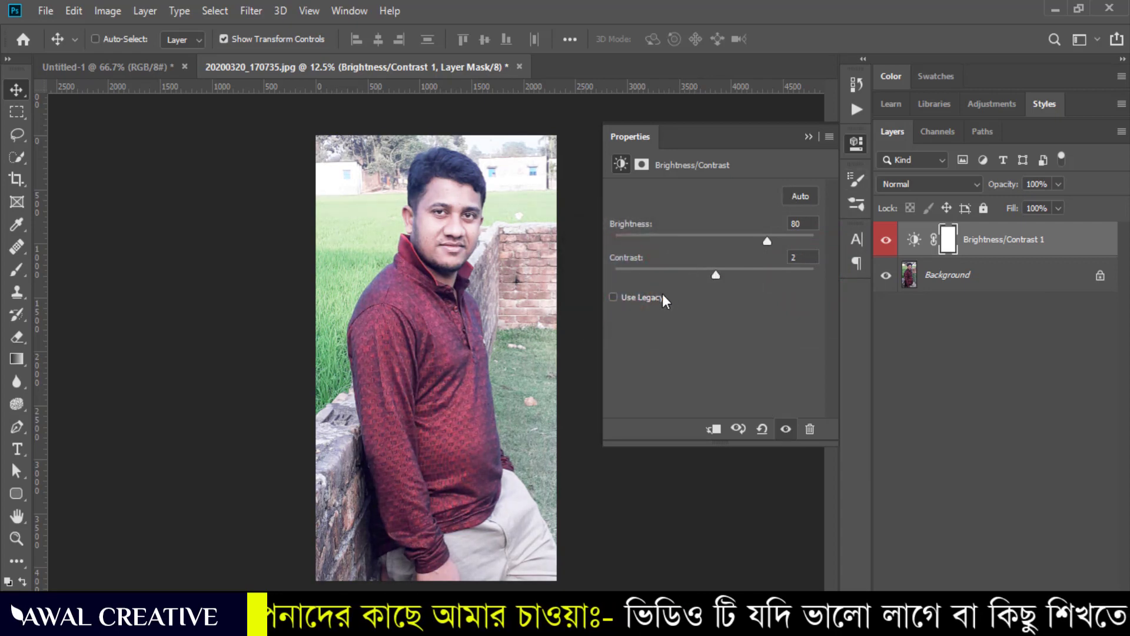
Try contrast and brightness in Use Legacy mode, then turn it off to reset both to 0
left_click(614, 298)
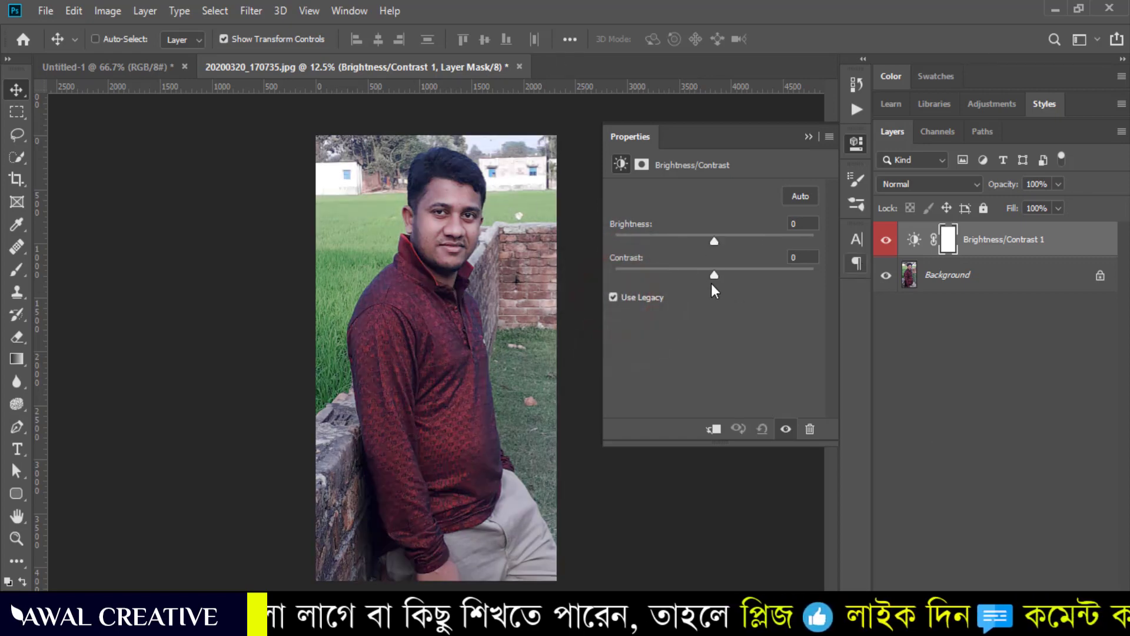
left_click_drag(714, 275, 748, 275)
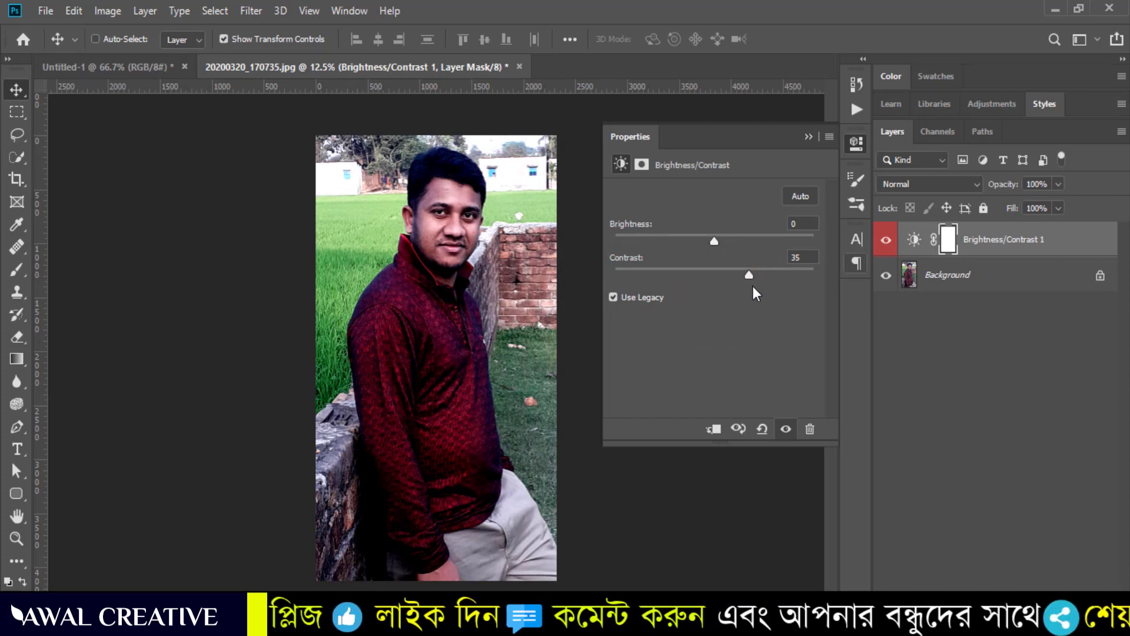
mouse_move(748, 275)
left_mouse_down()
mouse_move(614, 281)
mouse_move(764, 274)
mouse_move(747, 274)
left_mouse_up()
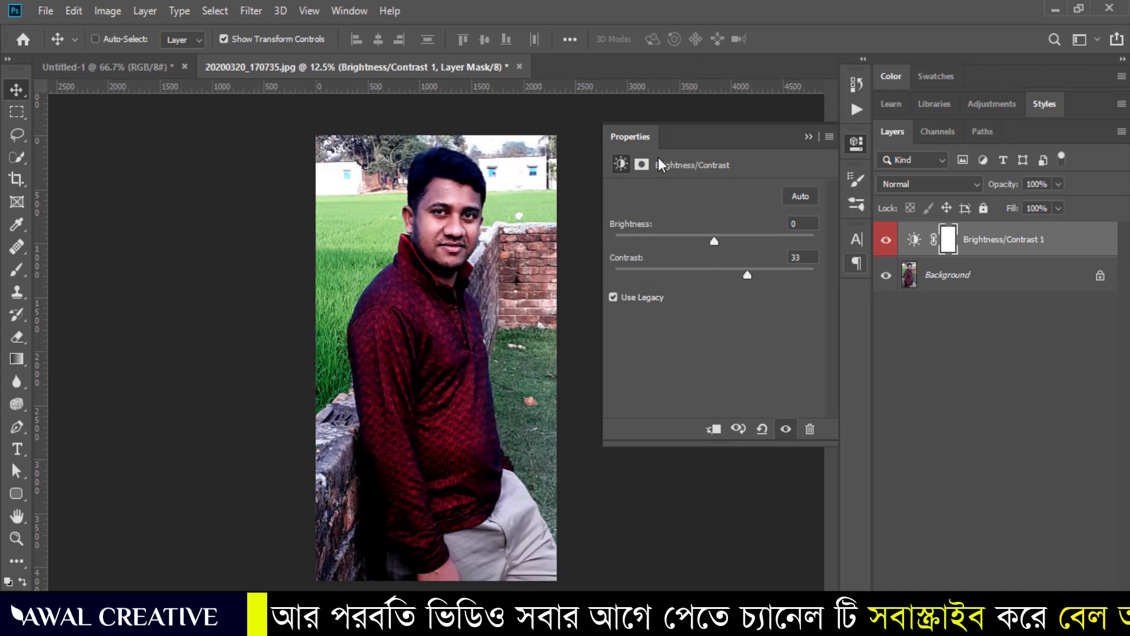
mouse_move(713, 240)
left_mouse_down()
mouse_move(747, 240)
mouse_move(733, 274)
left_mouse_up()
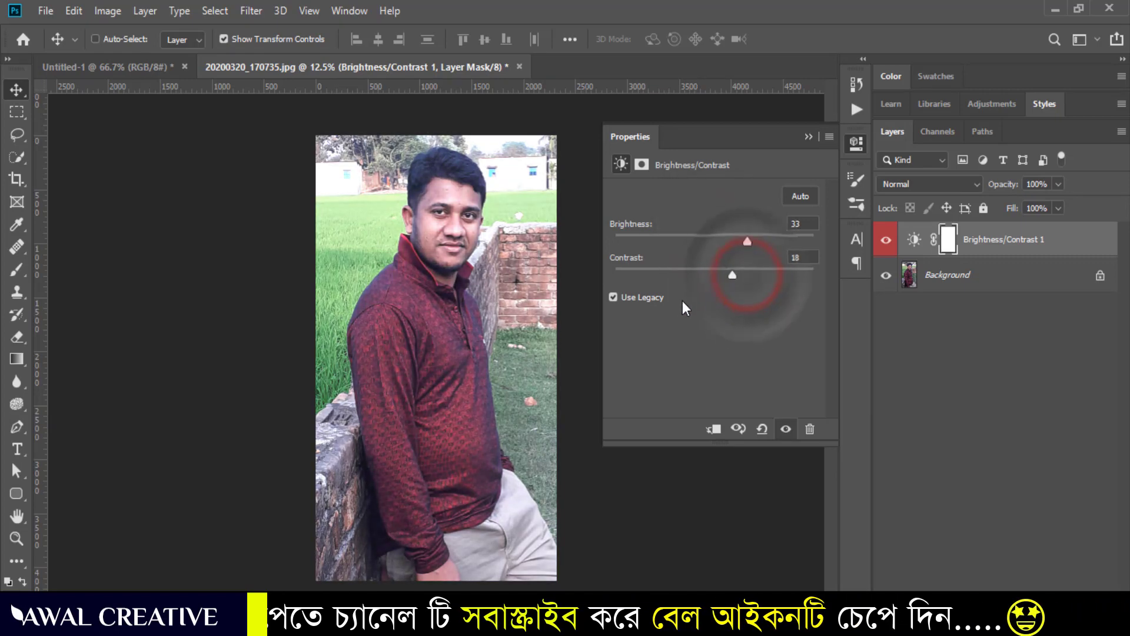
left_click(632, 294)
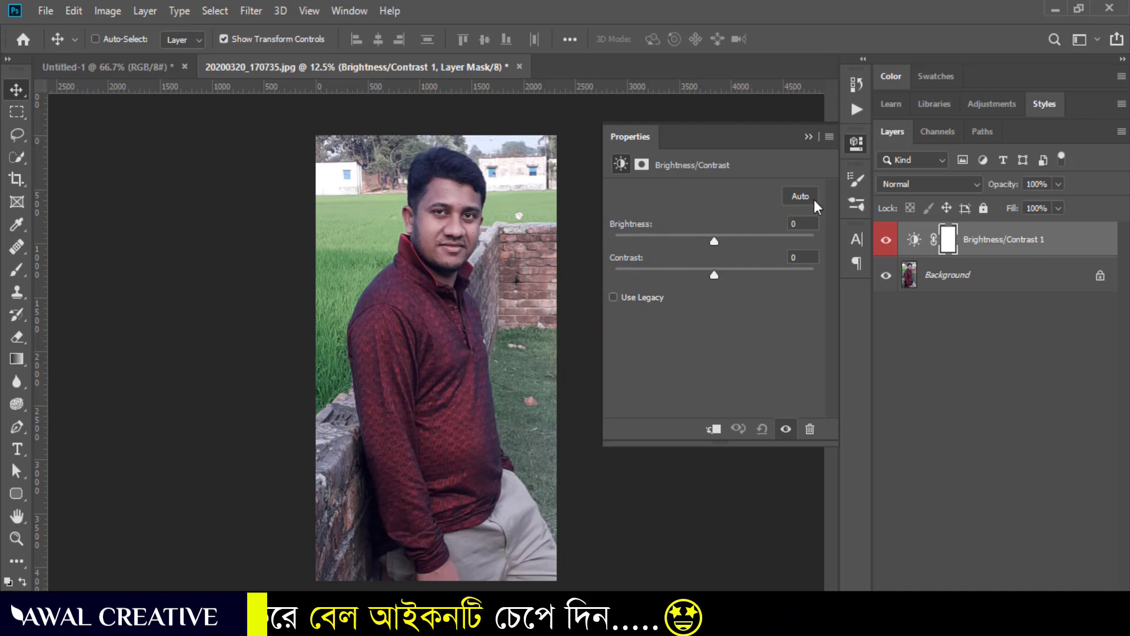
Apply Auto brightness/contrast, then raise brightness to 53 with contrast at 5
left_click(798, 196)
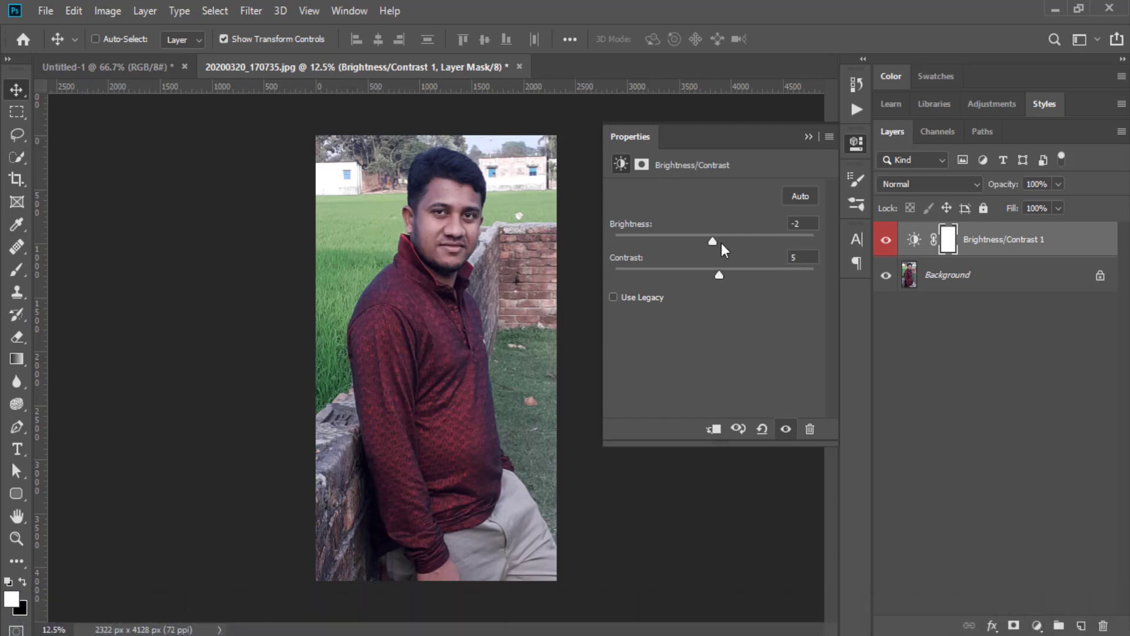
left_click_drag(714, 244, 750, 243)
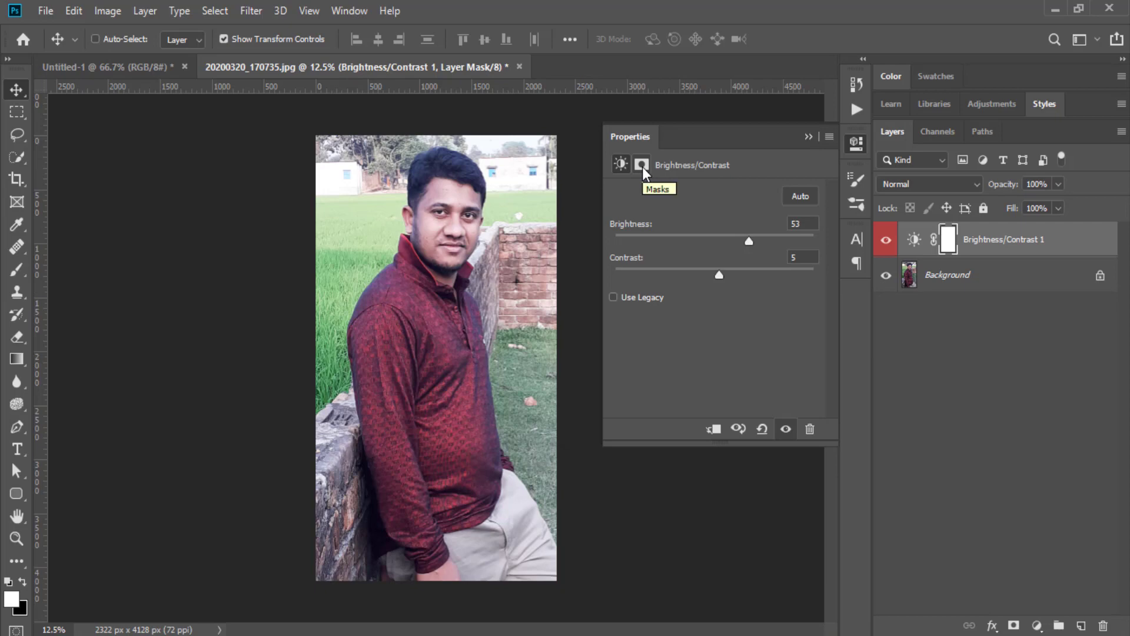
left_click(145, 11)
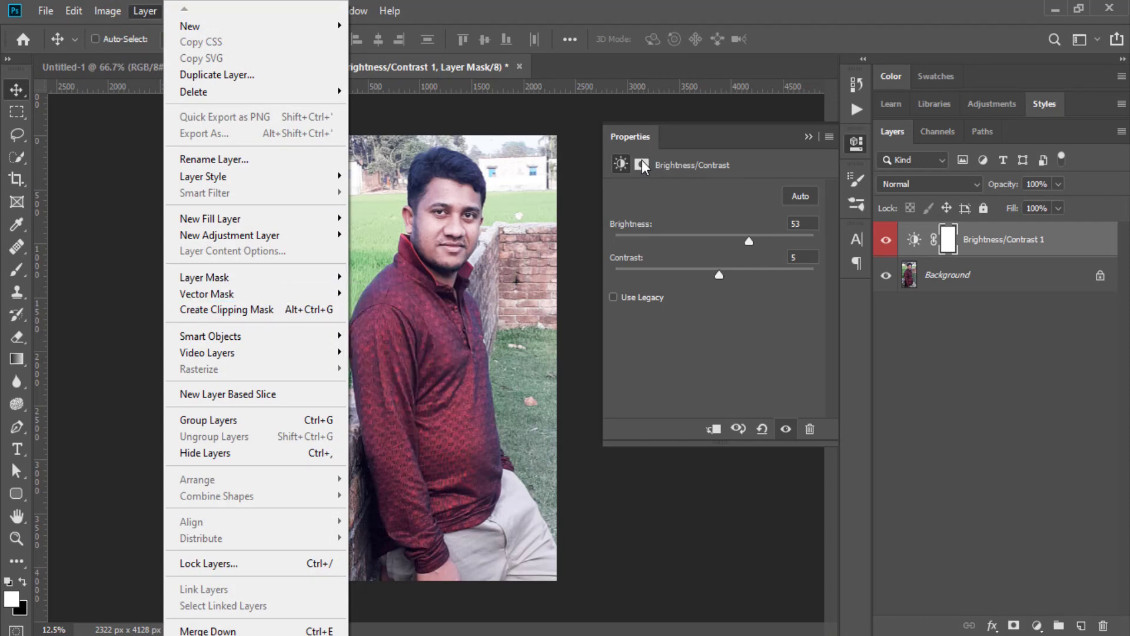
Compare Brightness/Contrast 1 on and off, test brightness at -60, then restore it to 53
left_click(740, 349)
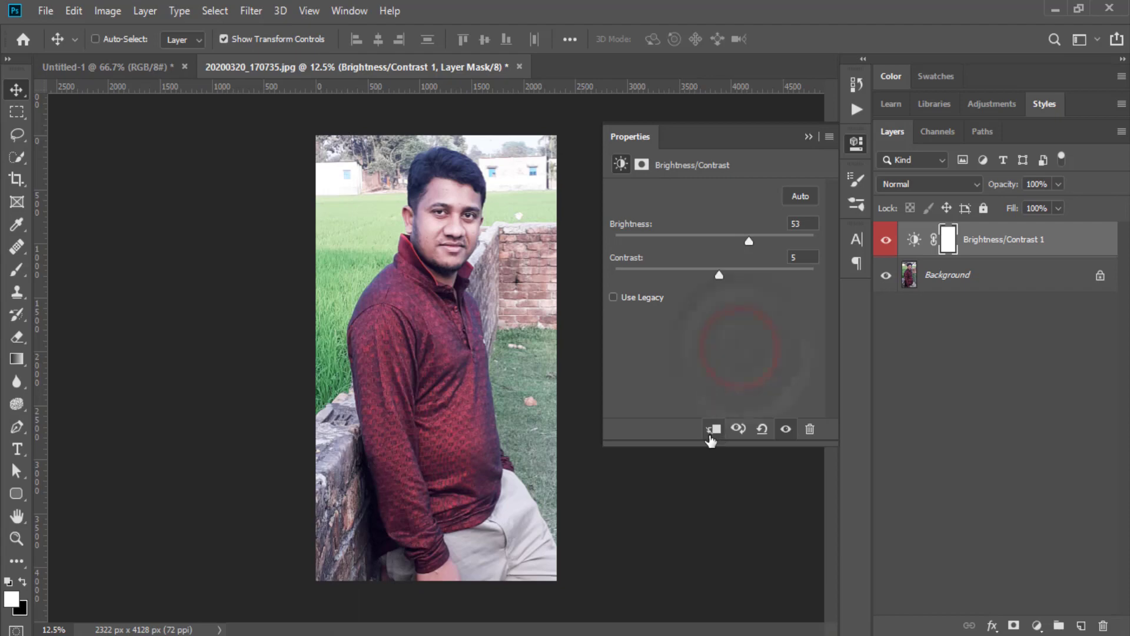
left_click(787, 430)
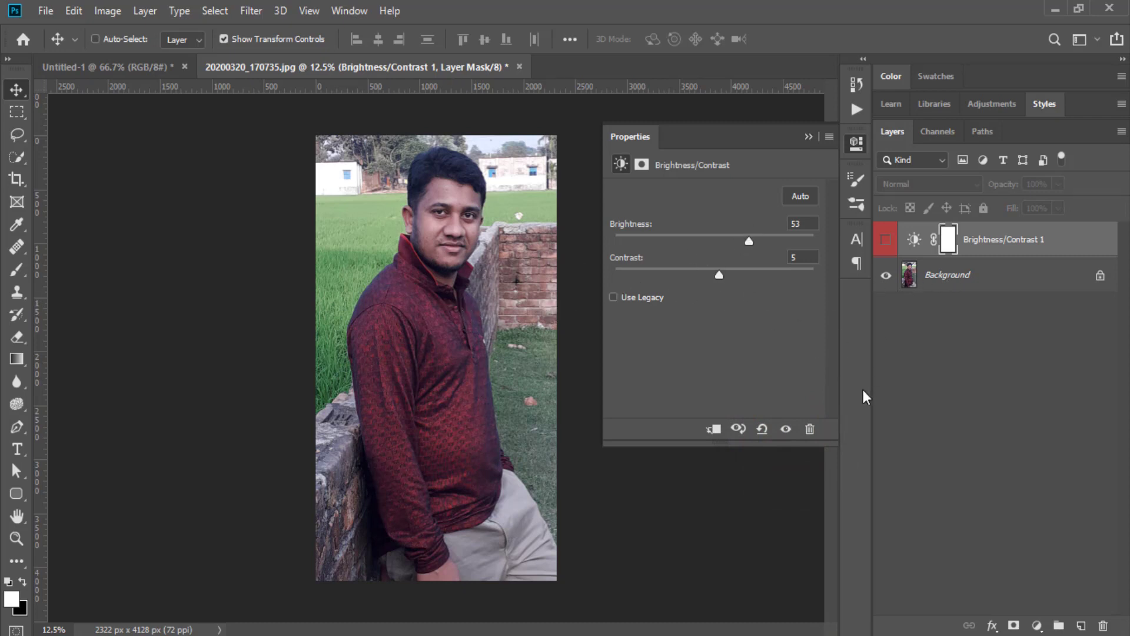
left_click(787, 429)
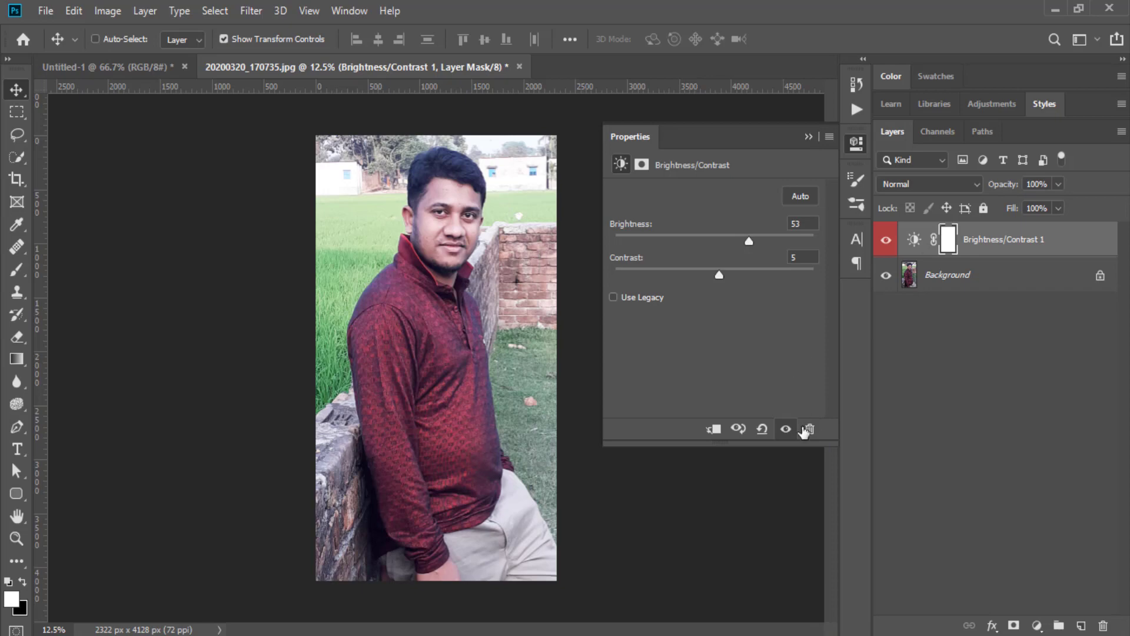
left_click_drag(1081, 239, 1100, 552)
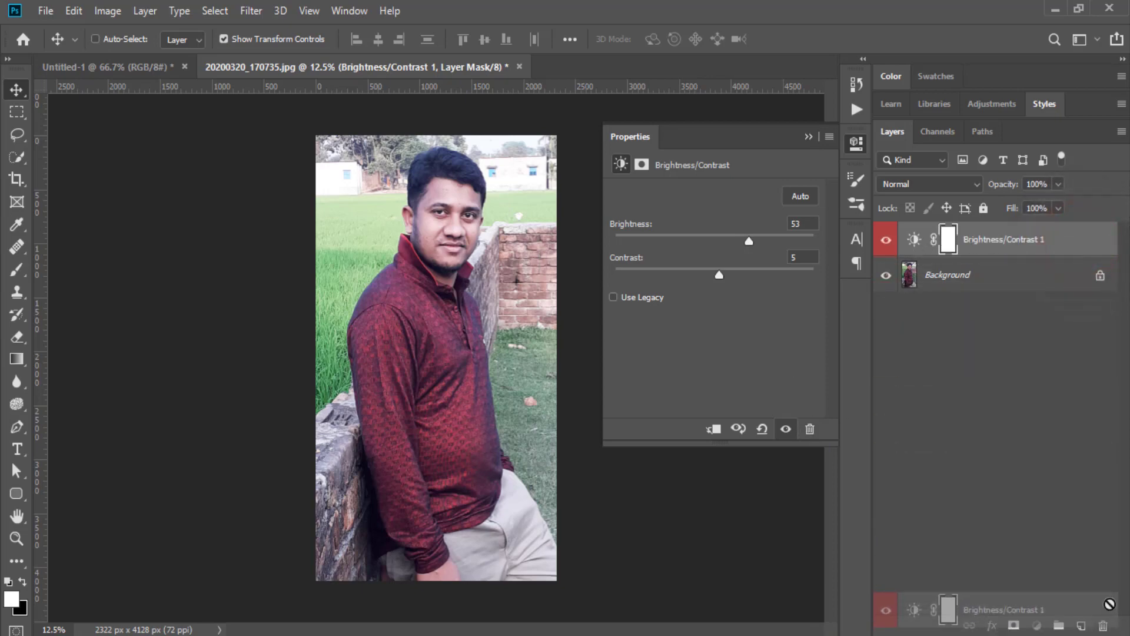
left_click_drag(1100, 552, 1063, 239)
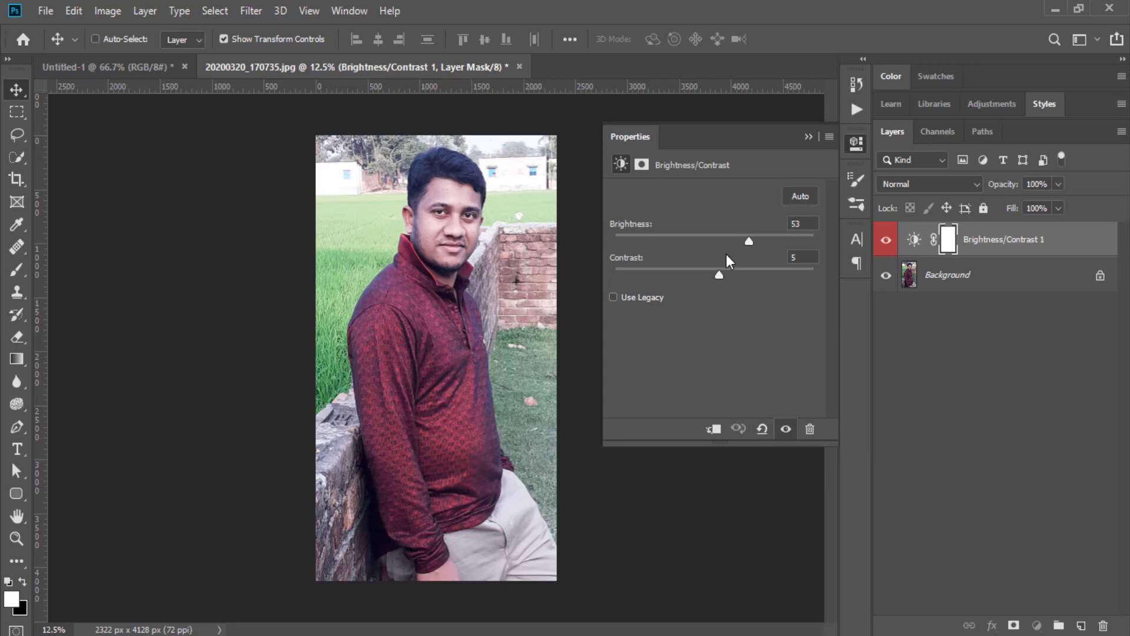
left_click_drag(749, 238, 676, 239)
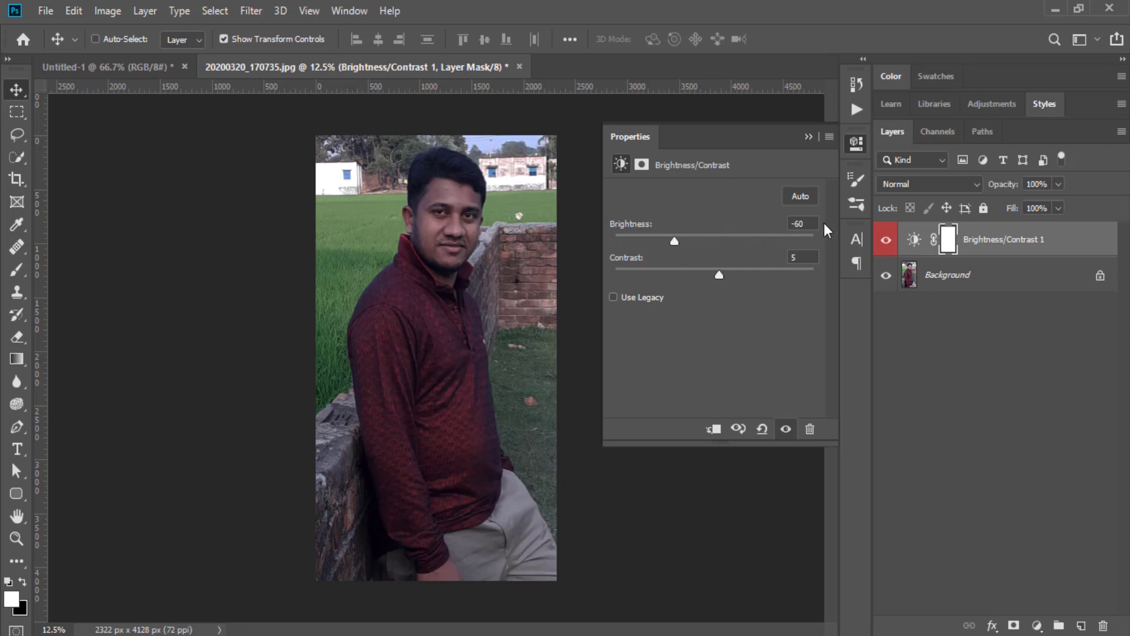
left_click(761, 429)
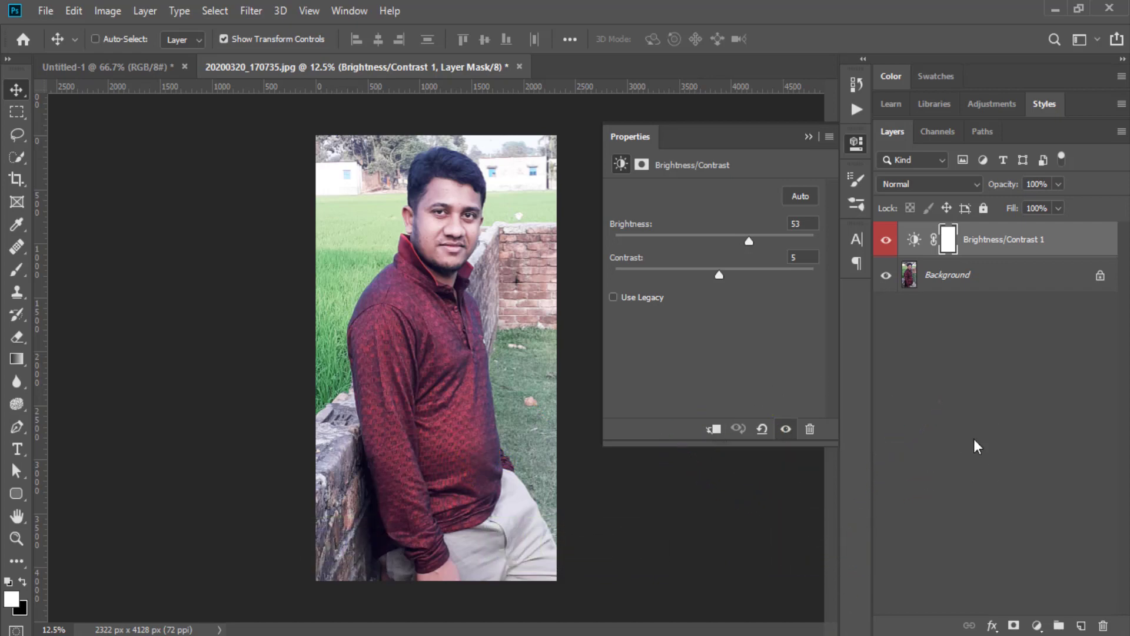
Add a Gradient fill layer above Background using the Foreground to Transparent preset
left_click(980, 287)
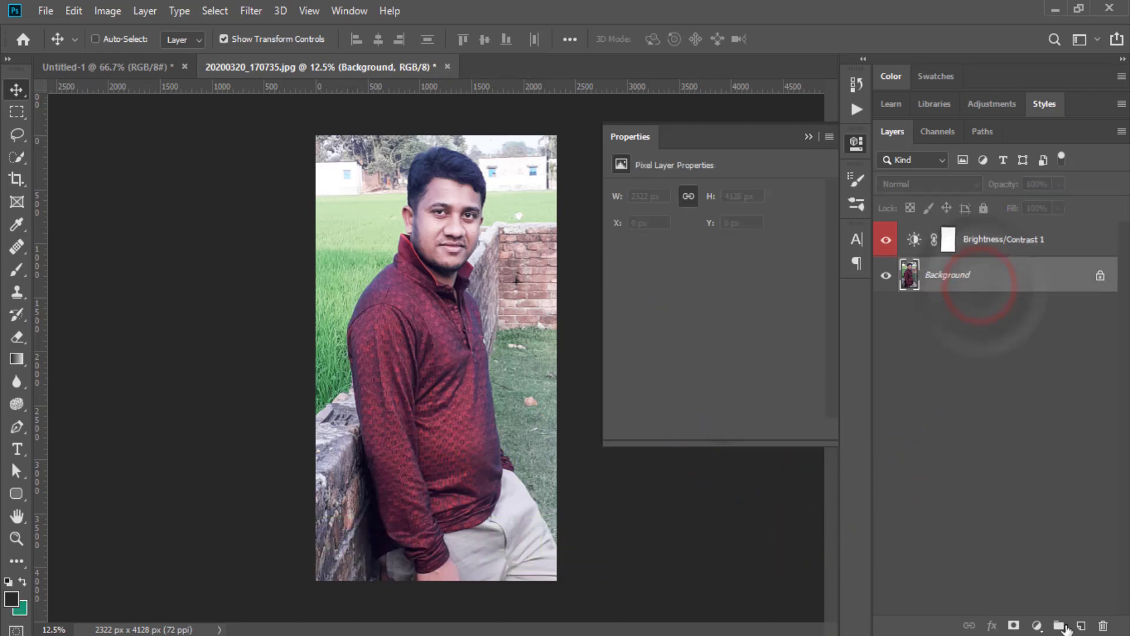
left_click(1039, 625)
left_click(1031, 335)
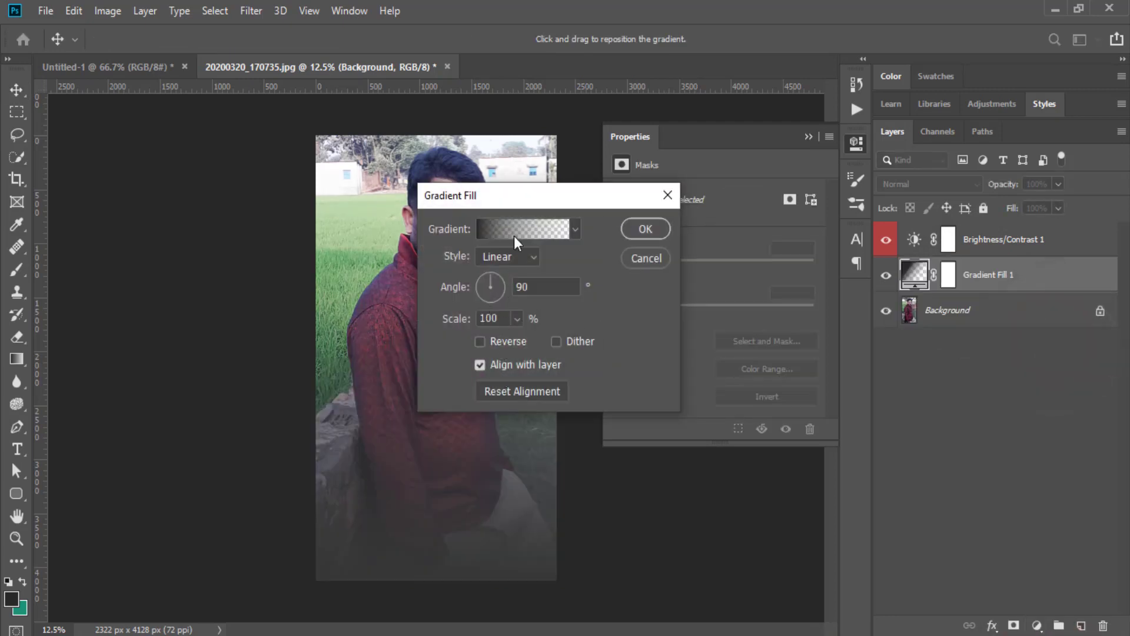
left_click(514, 236)
left_click(906, 169)
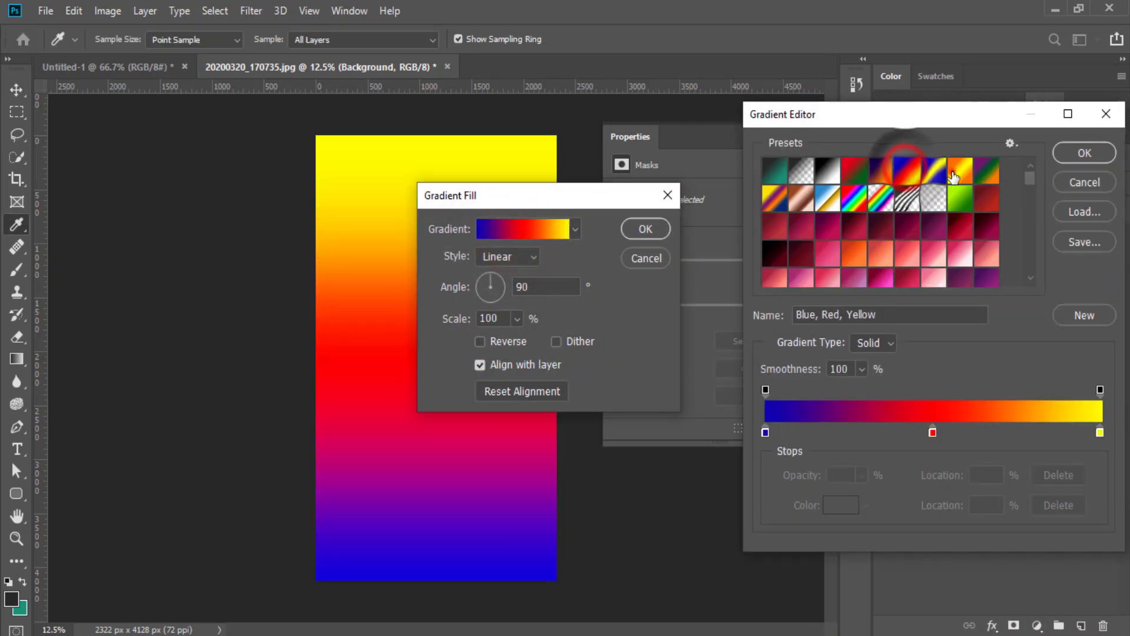
left_click(956, 171)
left_click(800, 170)
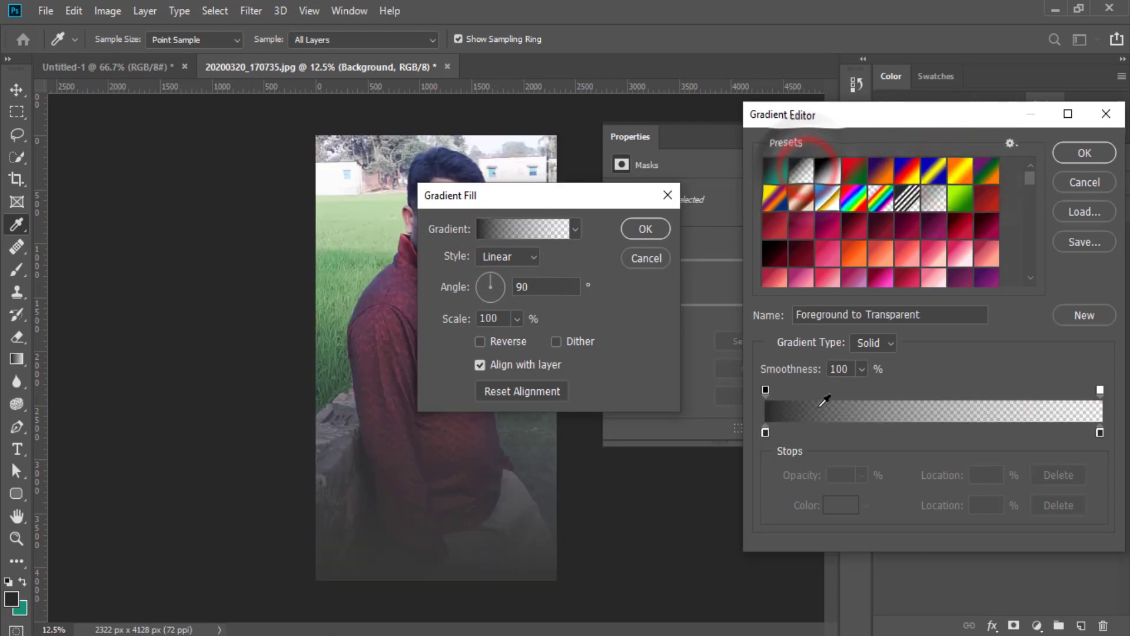
Set the gradient's left stop to red ff0000 and confirm the Gradient Fill 1 layer
left_click(765, 432)
left_click(841, 505)
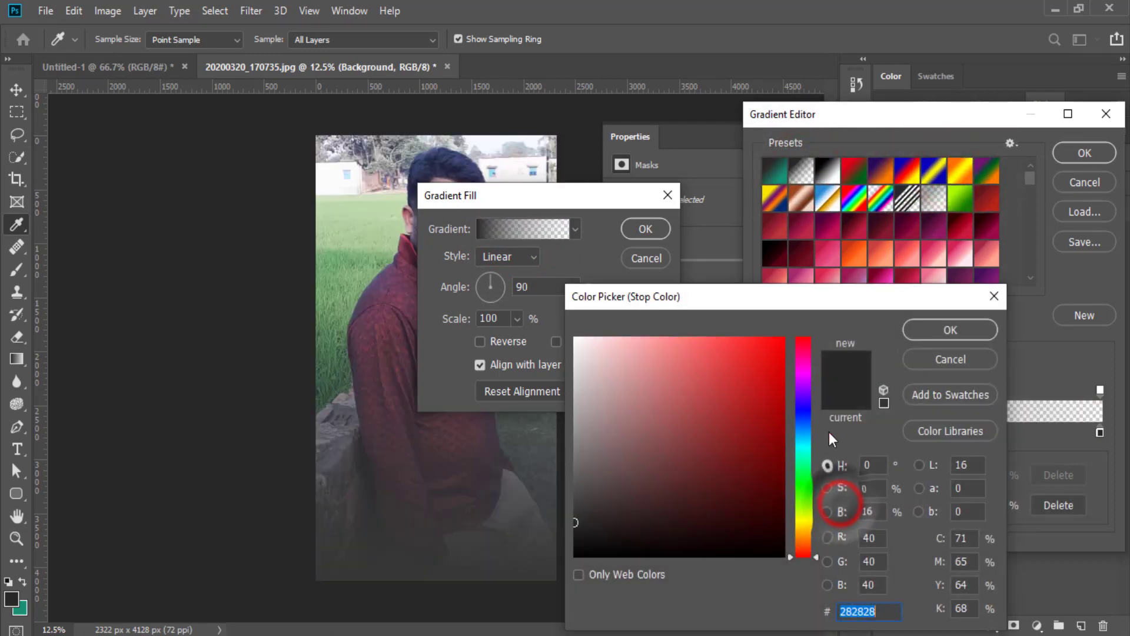
type("ff0000")
left_click(966, 326)
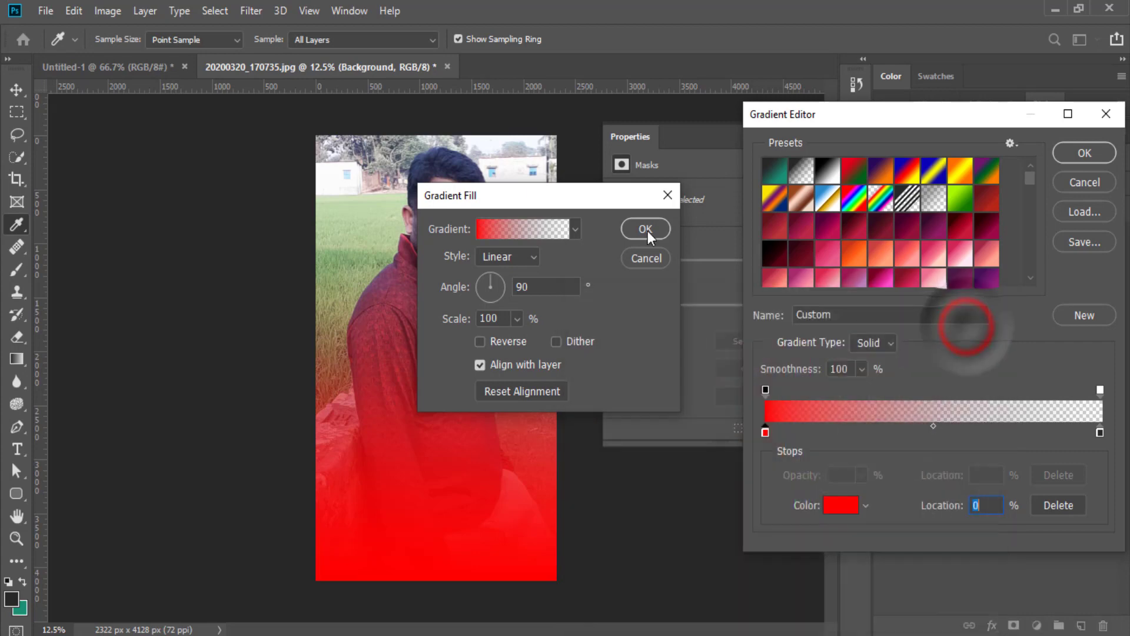
left_click(646, 229)
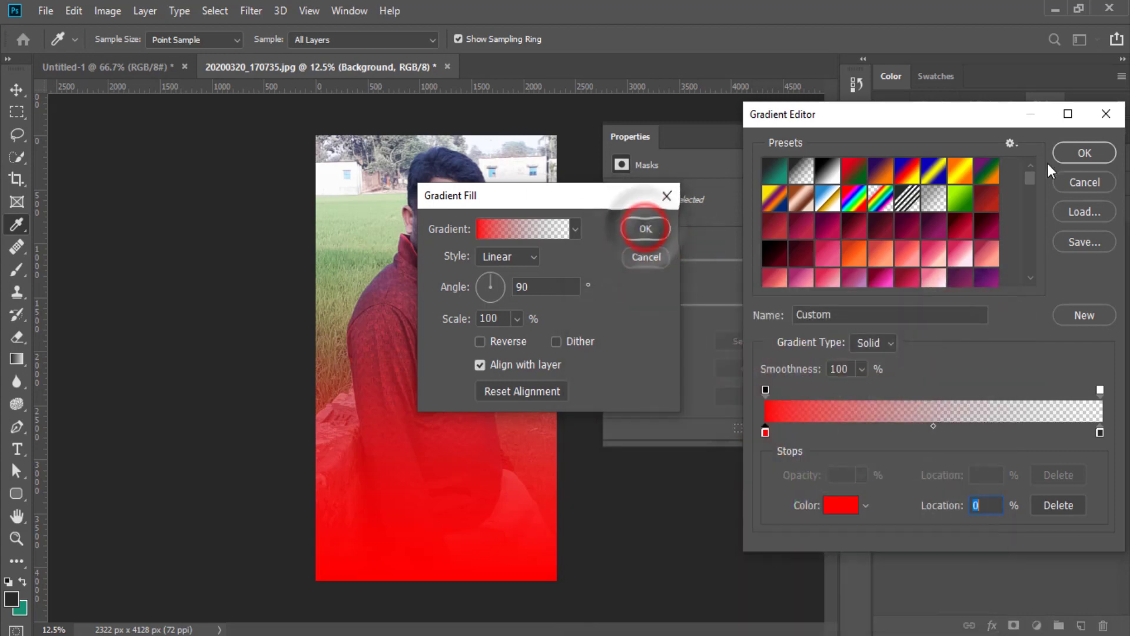
left_click(1081, 153)
left_click(633, 228)
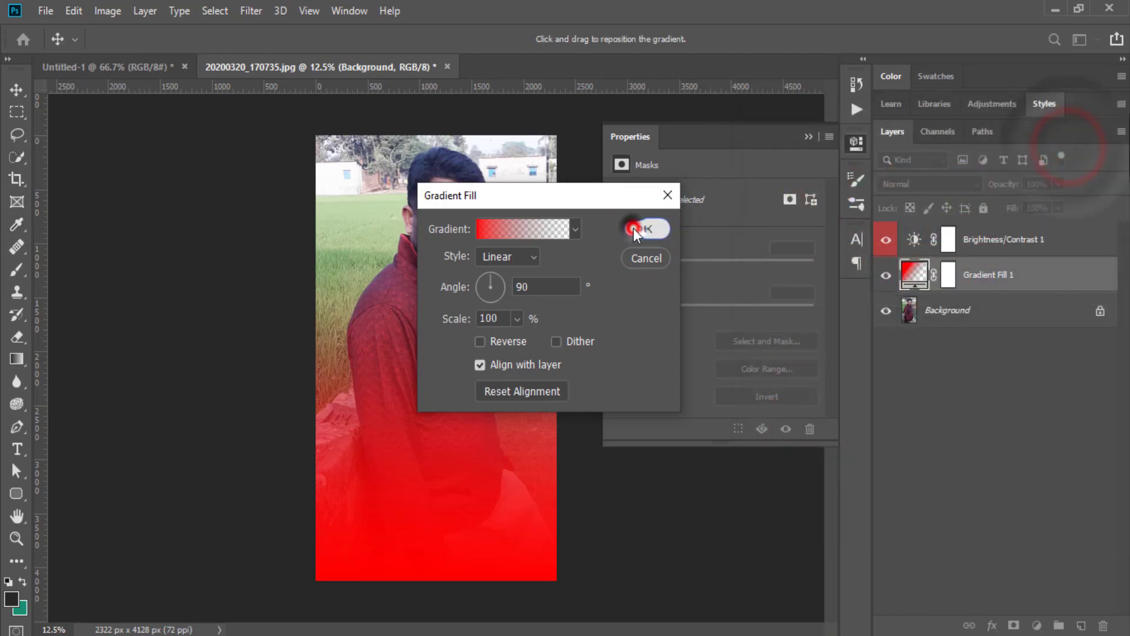
left_click(809, 136)
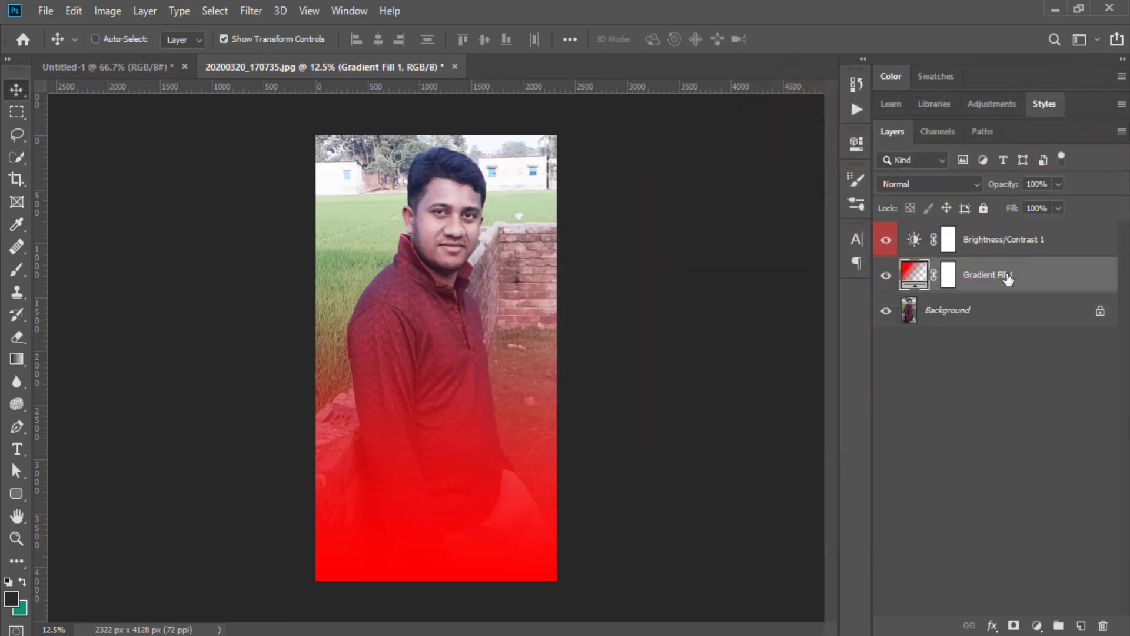
left_click(966, 311)
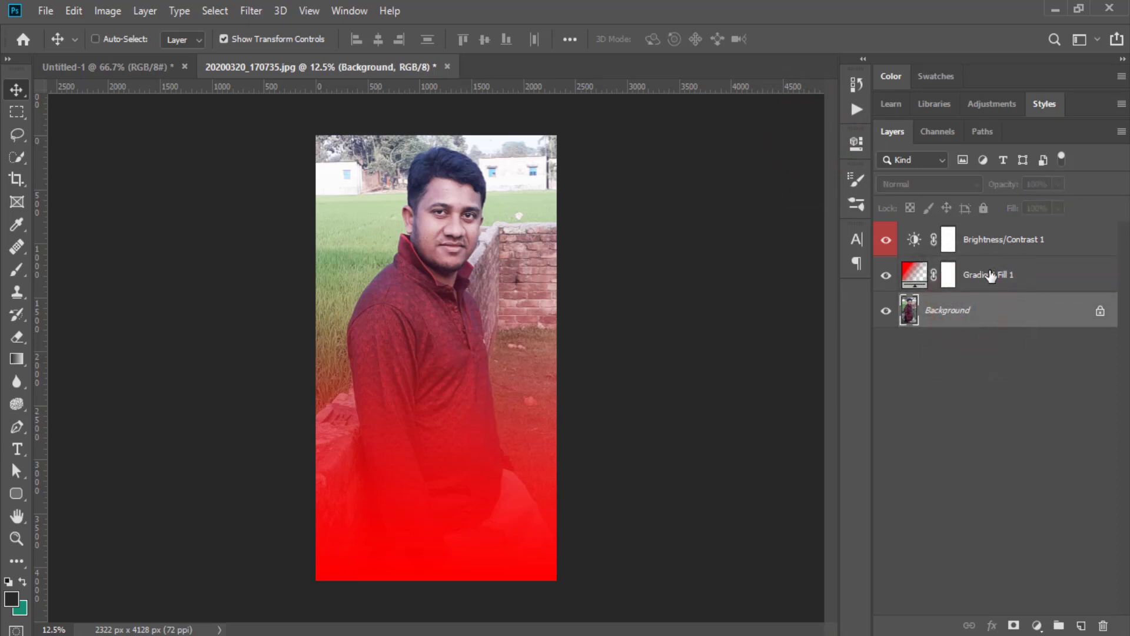
left_click(970, 247)
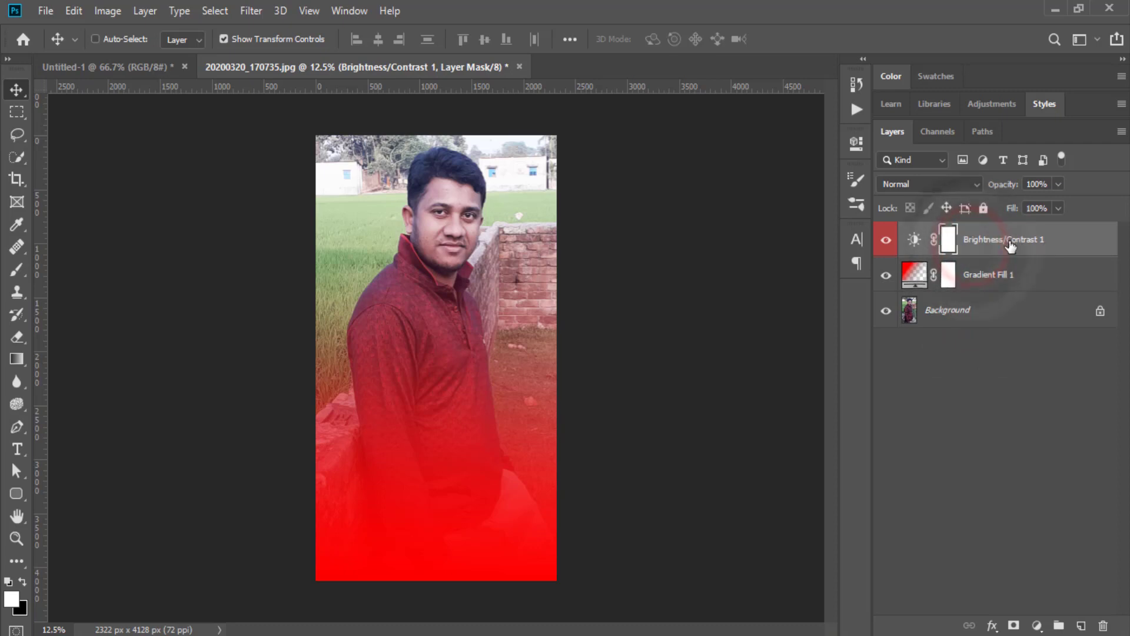
Clip and unclip Brightness/Contrast 1, then delete the Gradient Fill 1 layer
double_click(915, 239)
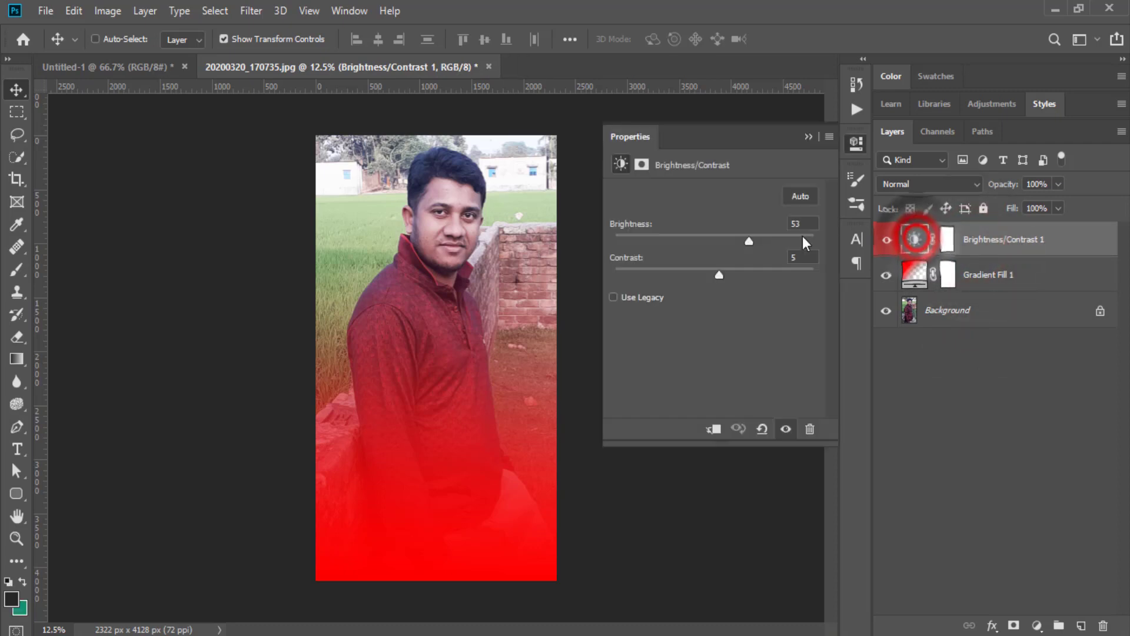
left_click(713, 430)
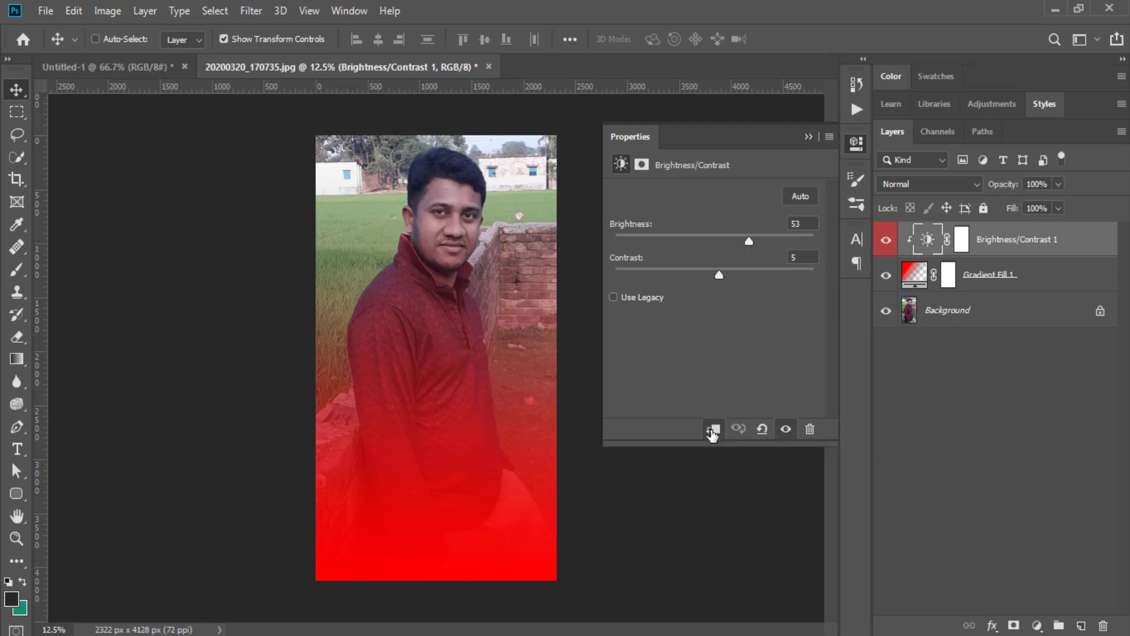
left_click(712, 431)
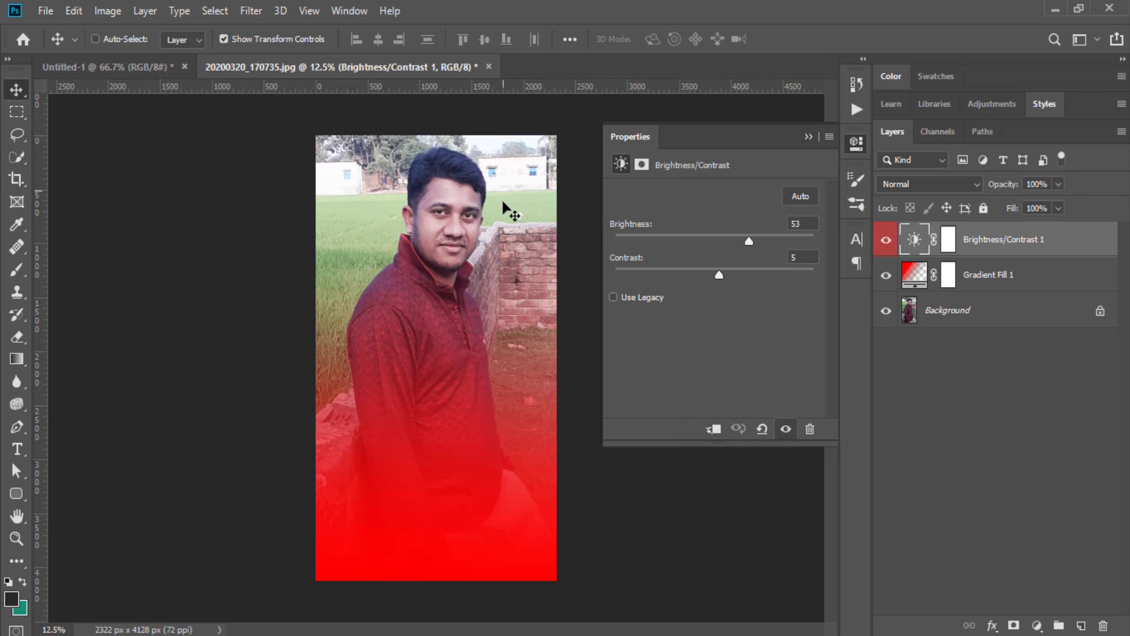
left_click_drag(987, 283, 1104, 626)
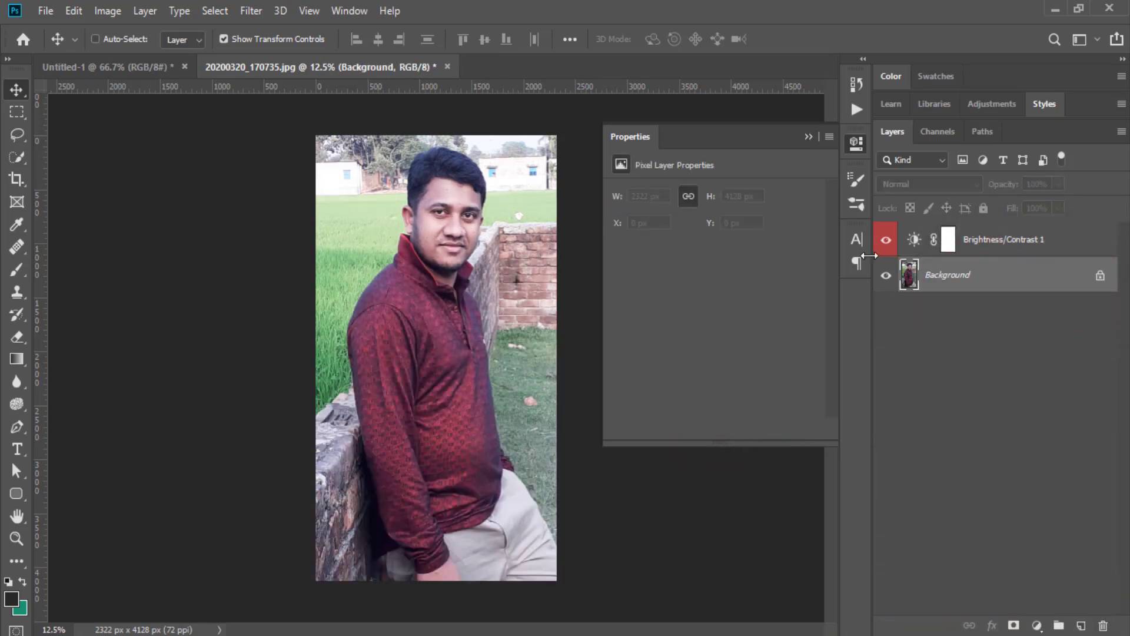
Hide the Brightness/Contrast 1 layer so only the original photo shows
left_click(807, 137)
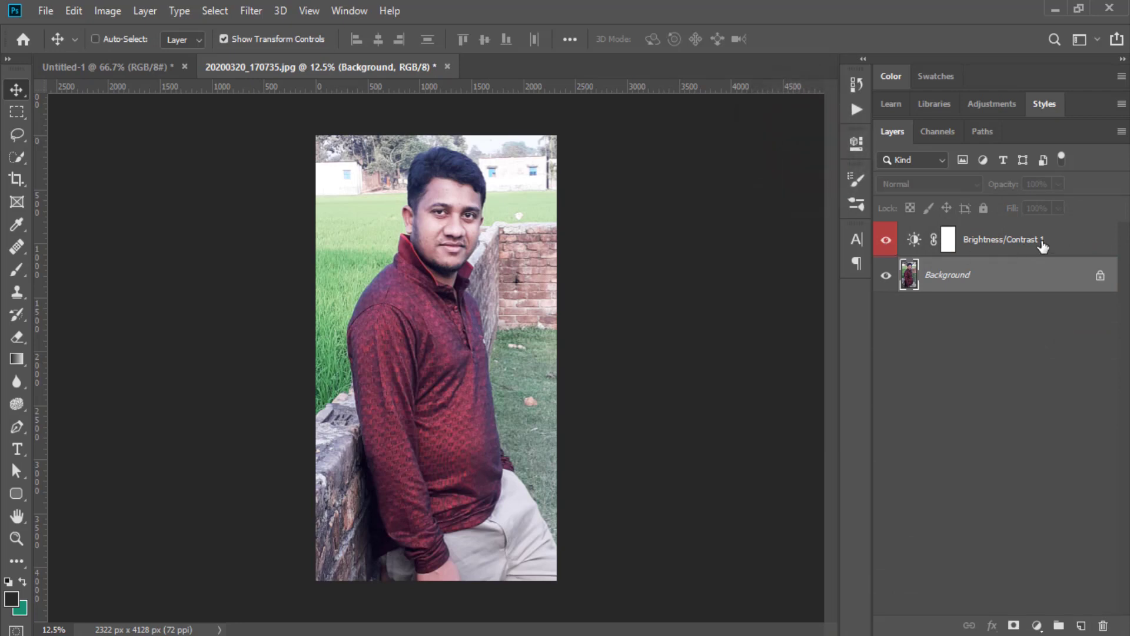
left_click(857, 238)
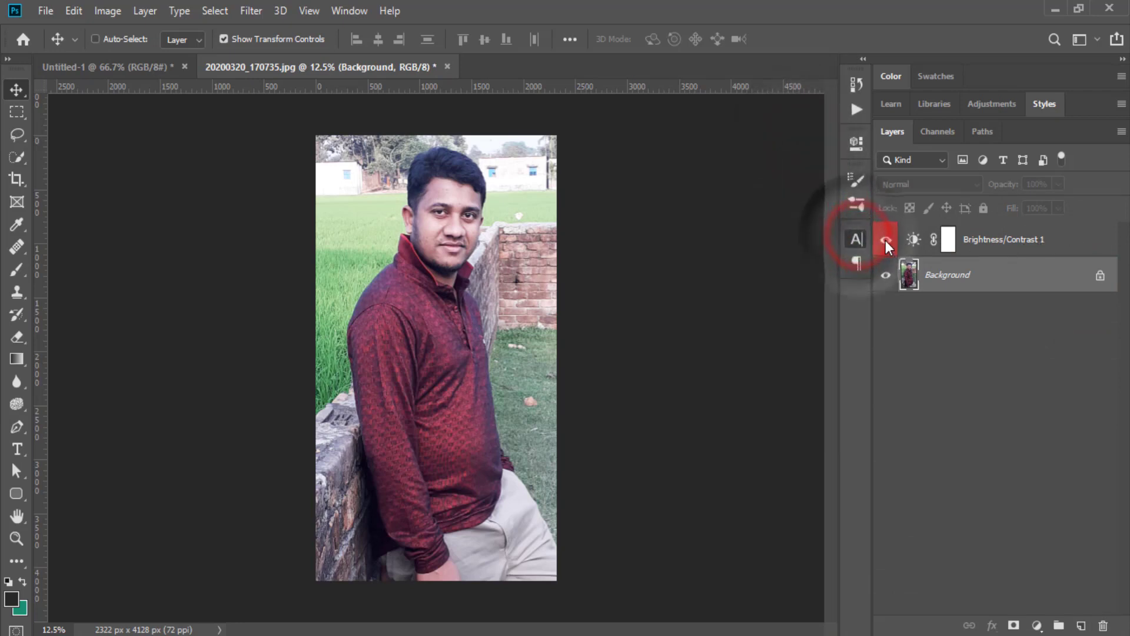
left_click(886, 241)
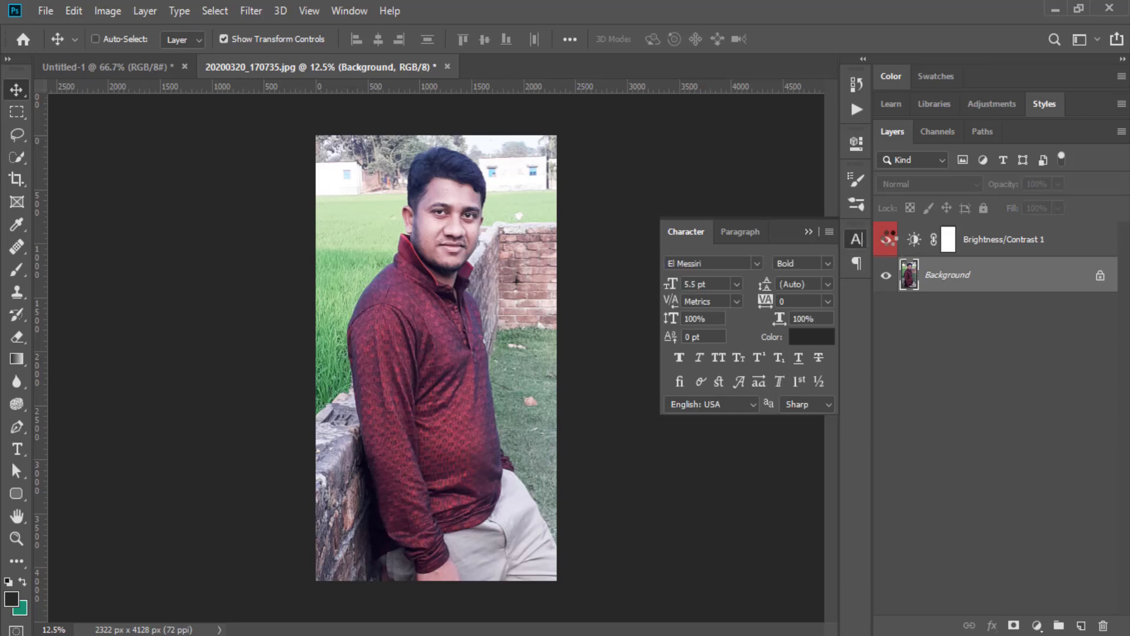
left_click(886, 239)
left_click(809, 232)
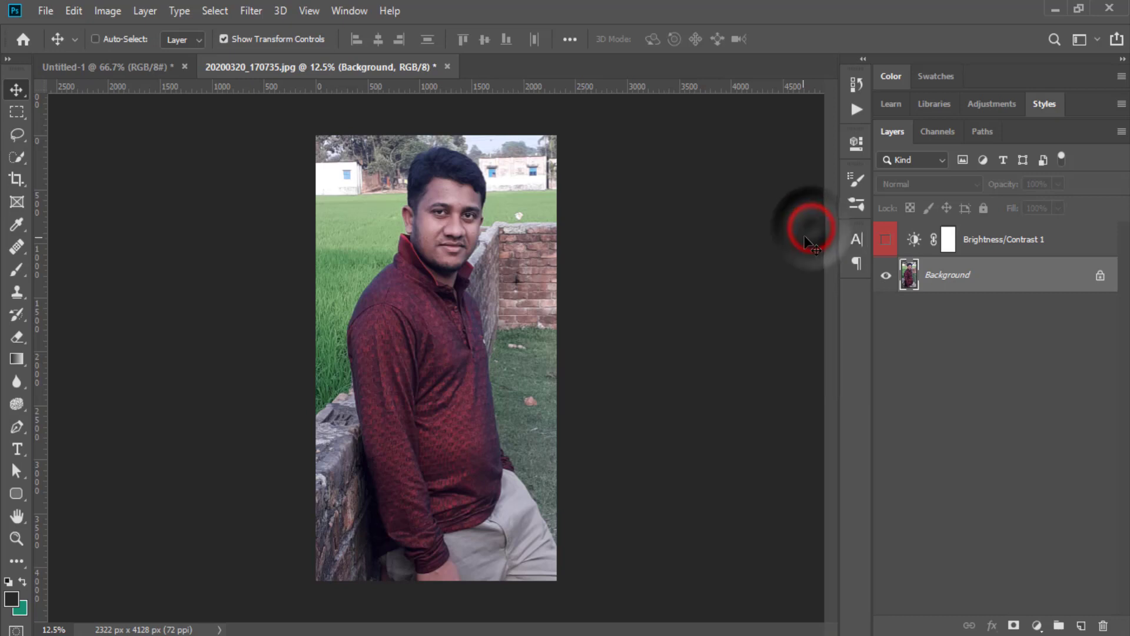
Add a Levels 1 adjustment layer with an orange colour label
left_click(141, 11)
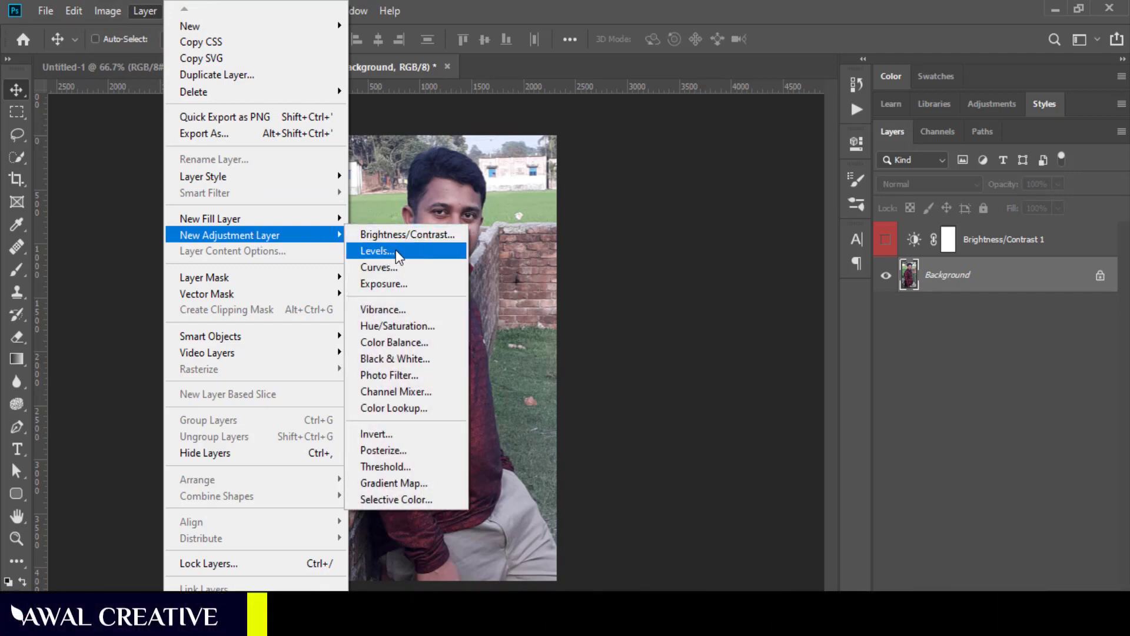
mouse_move(229, 234)
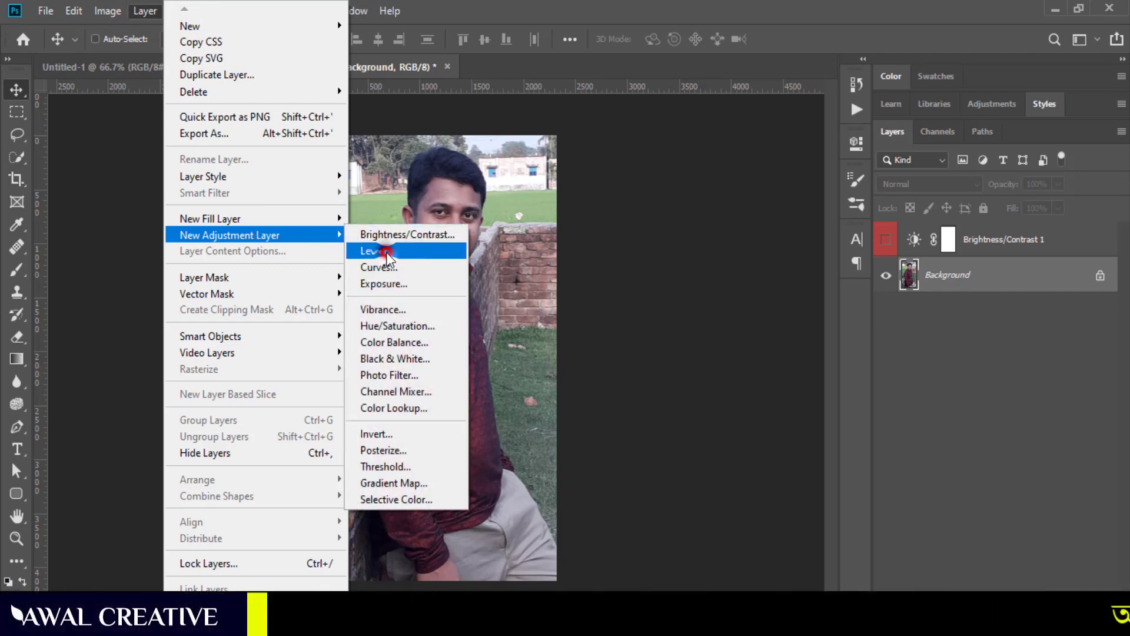
left_click(387, 258)
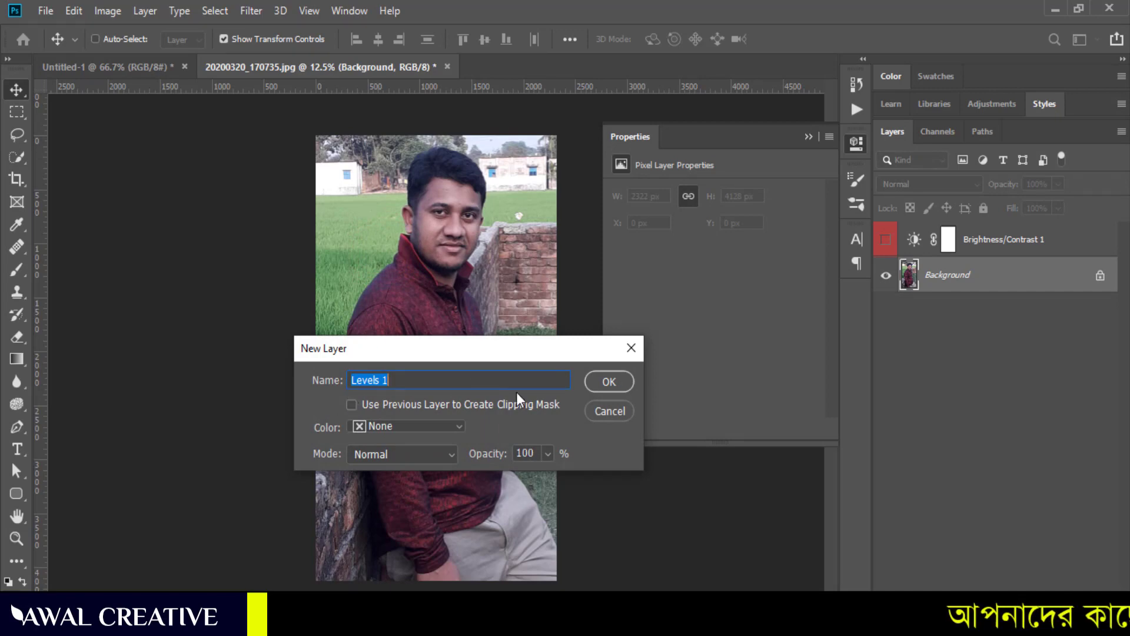
left_click(430, 427)
left_click(402, 486)
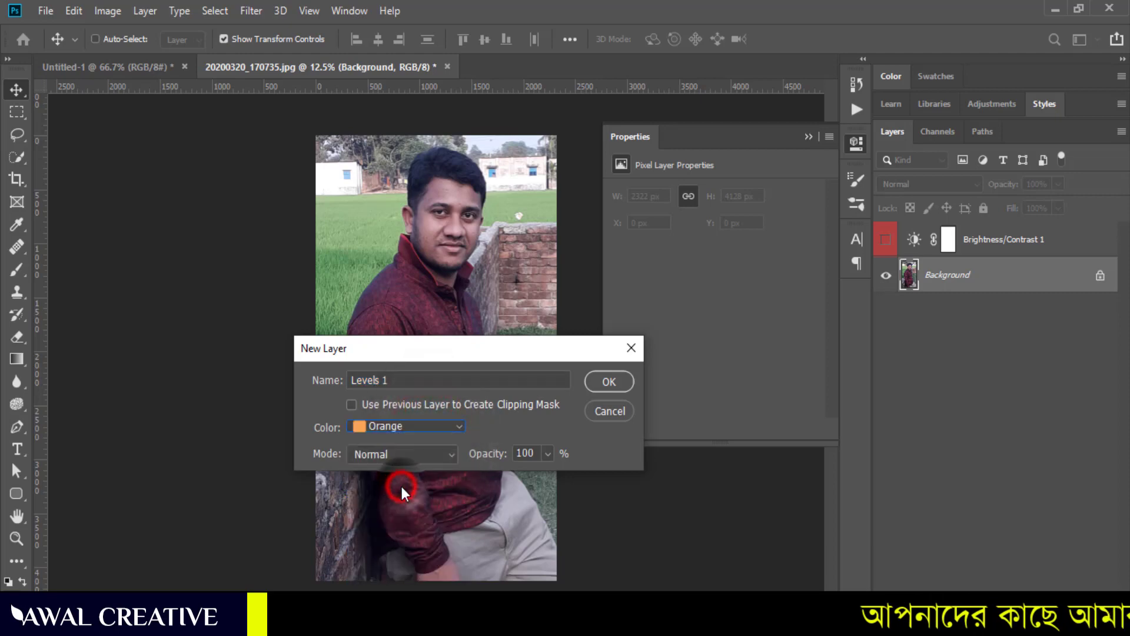
left_click(606, 382)
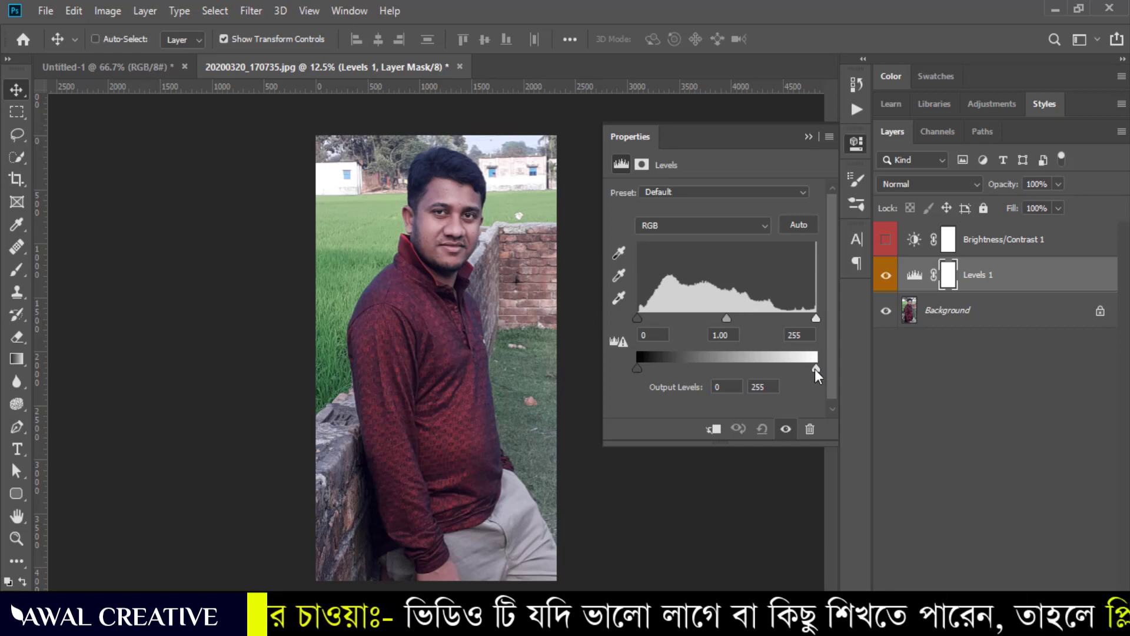
Test the Levels output black and white sliders, then return output to 0 and 255
left_click_drag(815, 368, 814, 369)
left_click_drag(637, 368, 617, 370)
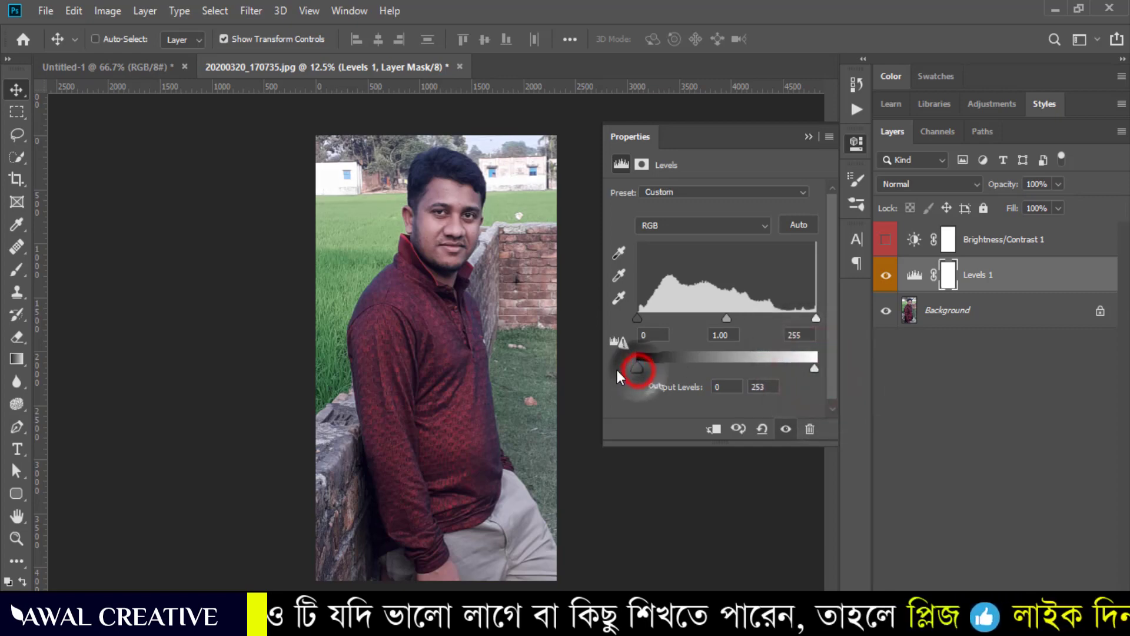
left_click_drag(814, 369, 723, 368)
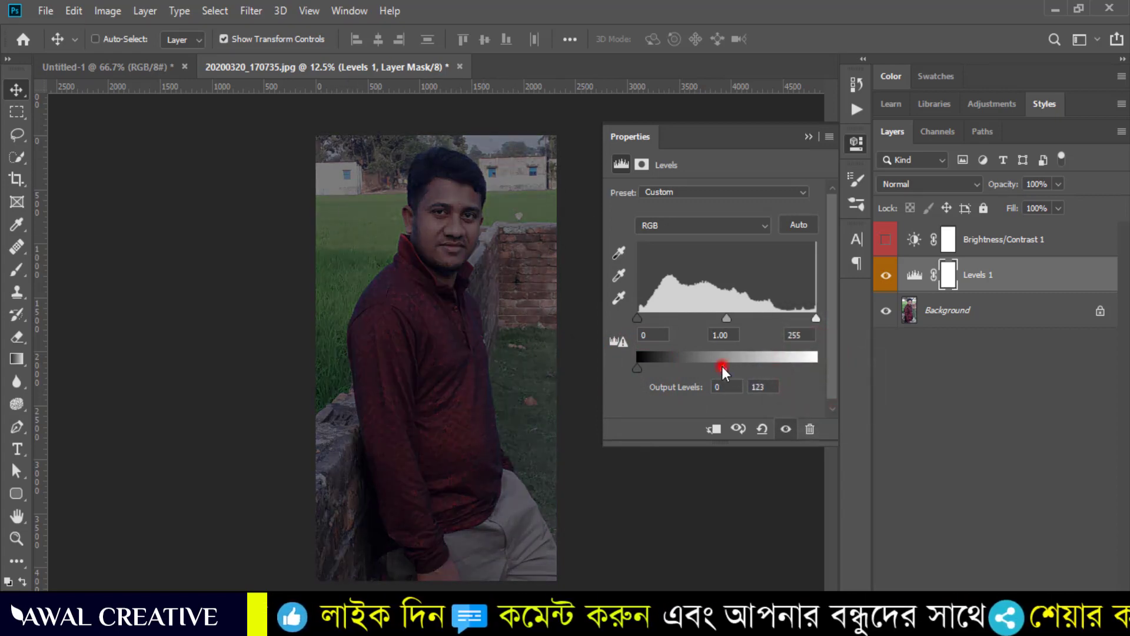
left_click_drag(723, 369, 640, 368)
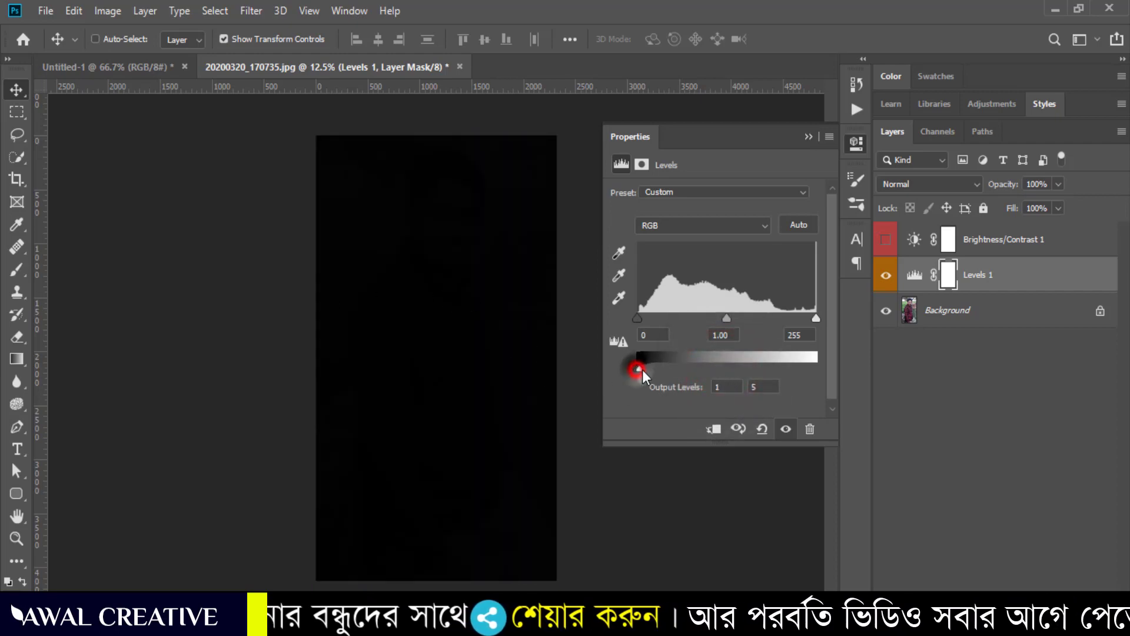
left_click_drag(642, 370, 816, 369)
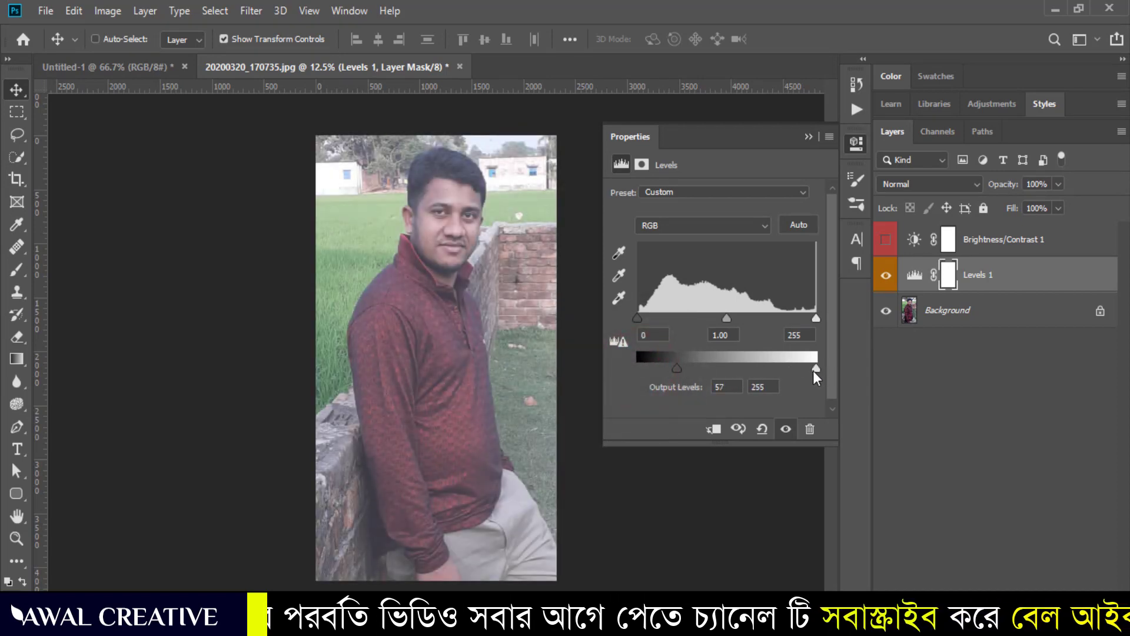
left_click_drag(675, 369, 624, 369)
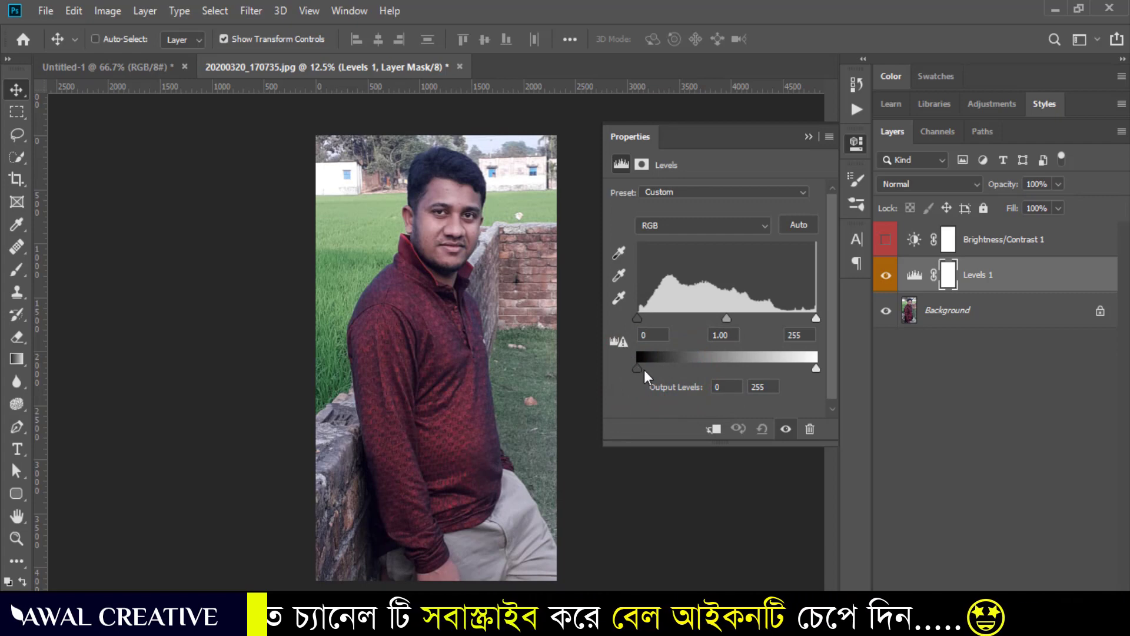
mouse_move(637, 370)
left_mouse_down()
mouse_move(817, 369)
mouse_move(623, 371)
left_mouse_up()
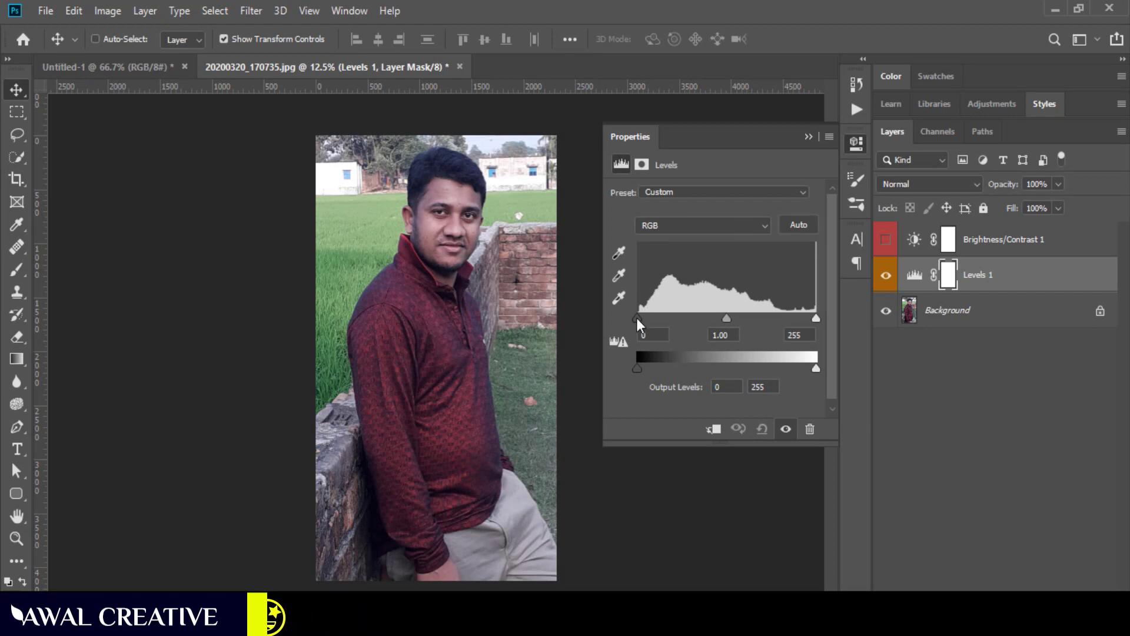
Try adjusting the RGB Levels input black, white and midtone sliders
left_click_drag(637, 318, 678, 318)
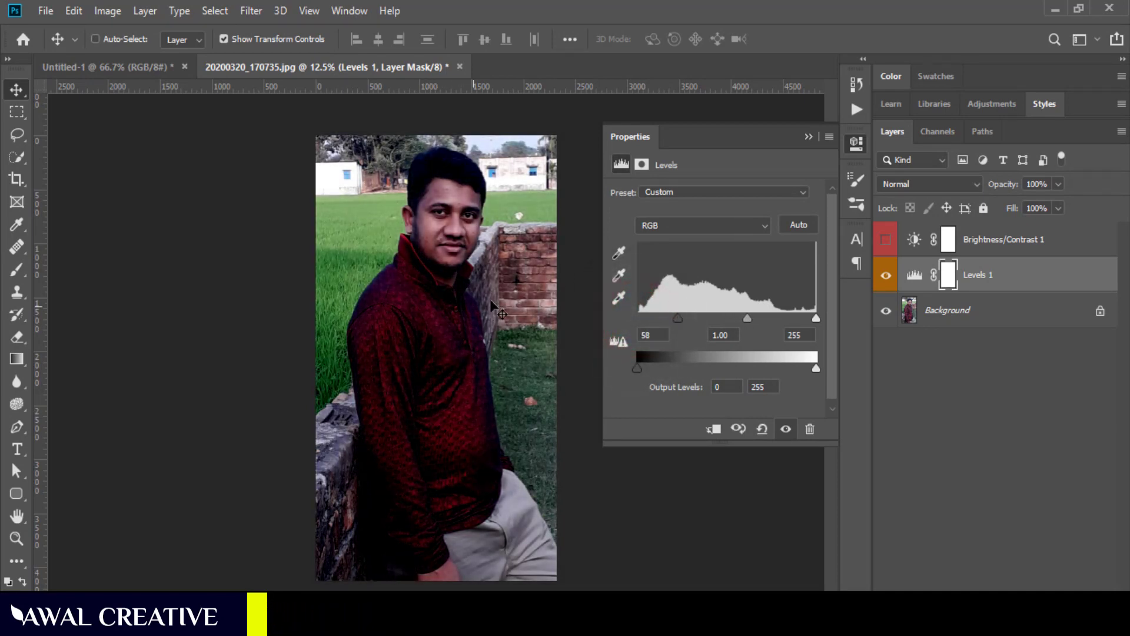
mouse_move(818, 321)
left_mouse_down()
mouse_move(709, 319)
mouse_move(764, 319)
mouse_move(744, 321)
left_mouse_up()
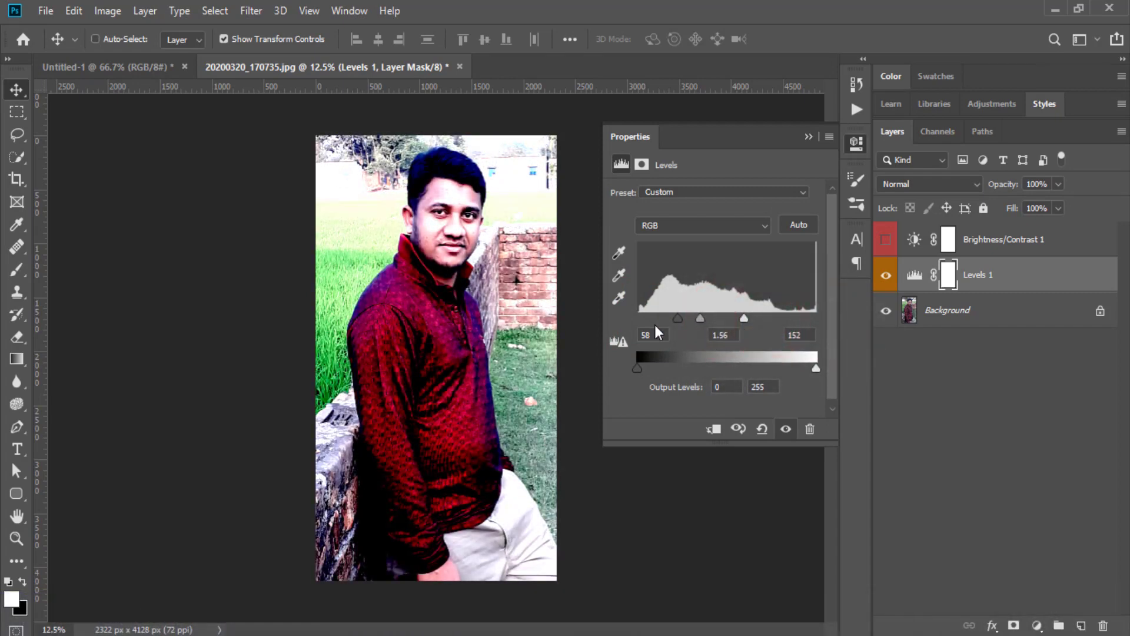
left_click_drag(676, 319, 659, 319)
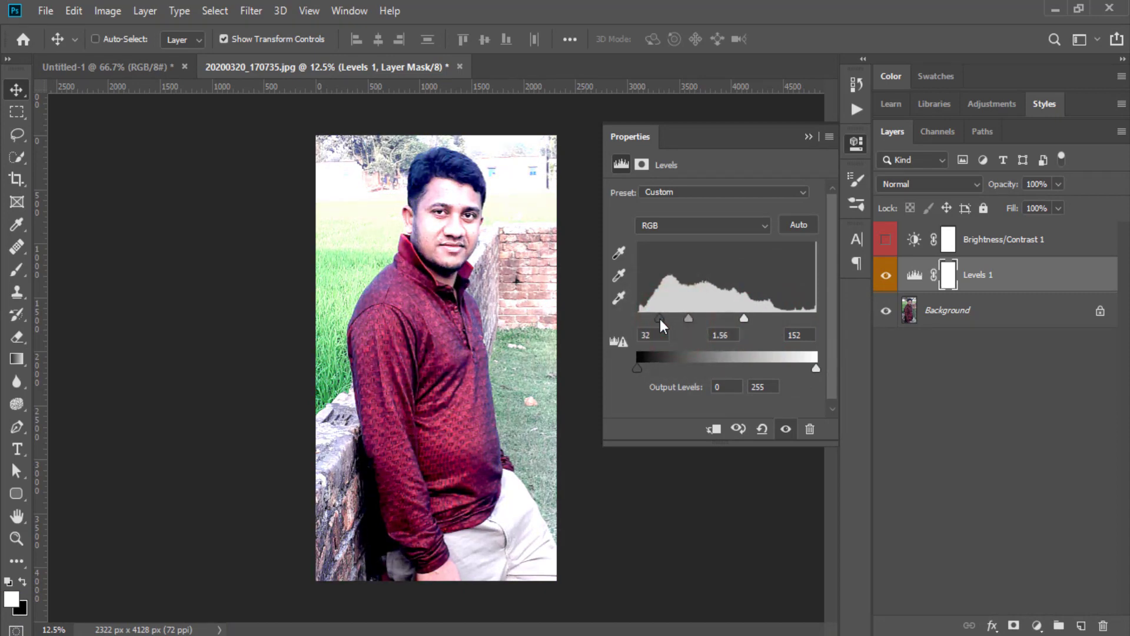
left_click_drag(743, 318, 780, 318)
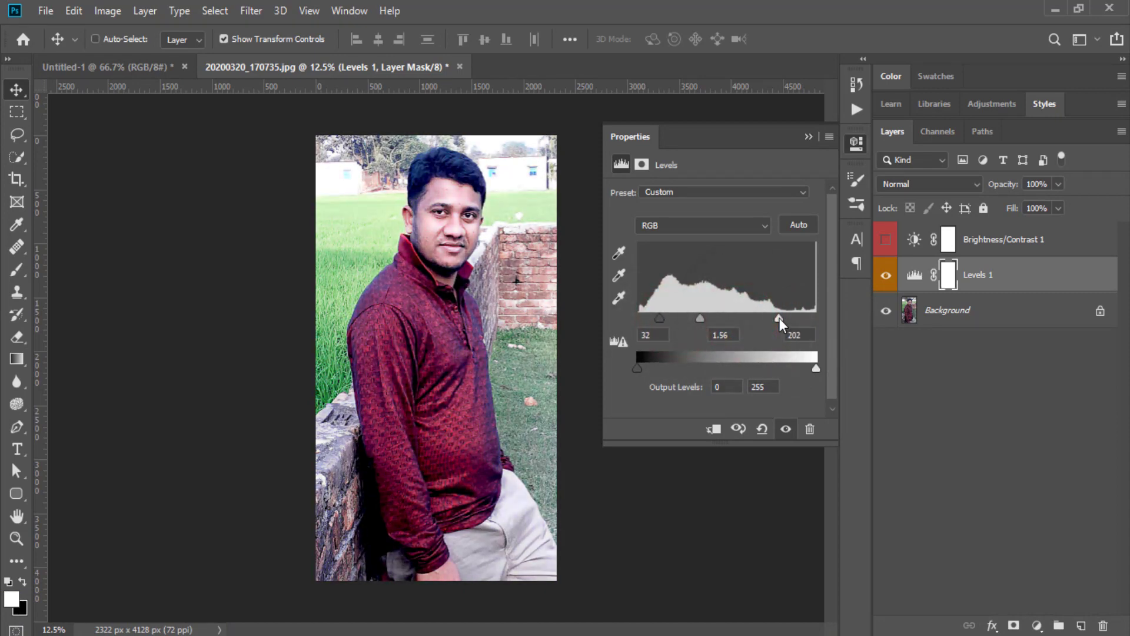
left_click_drag(699, 319, 708, 317)
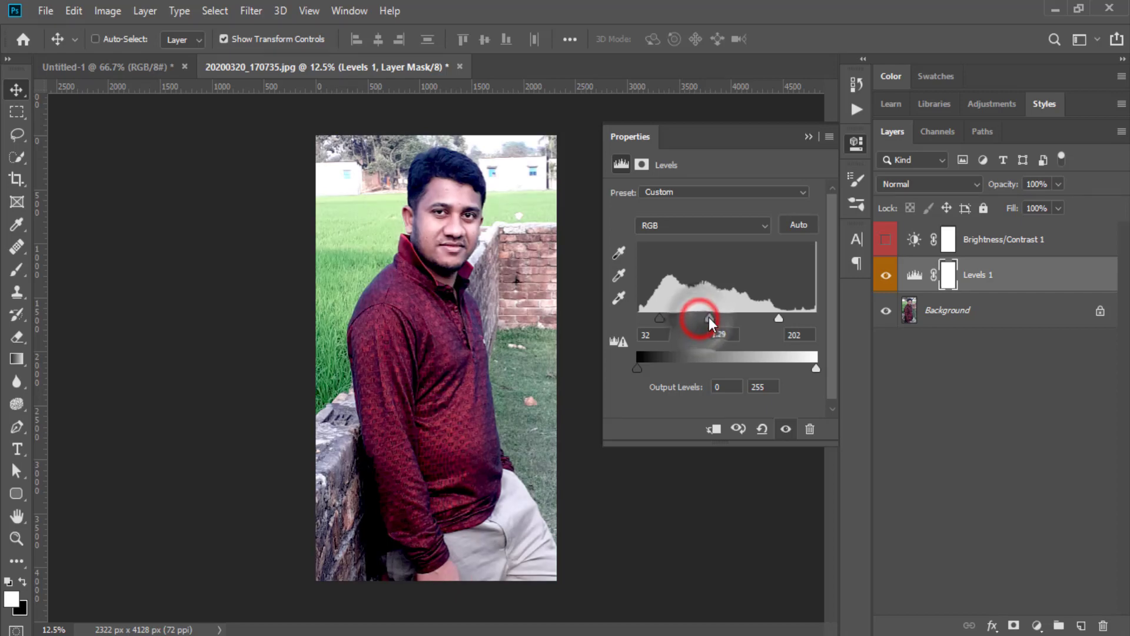
Preview the Darker, Increase Contrast 1 and Lighter presets, then return to Custom
left_click(699, 193)
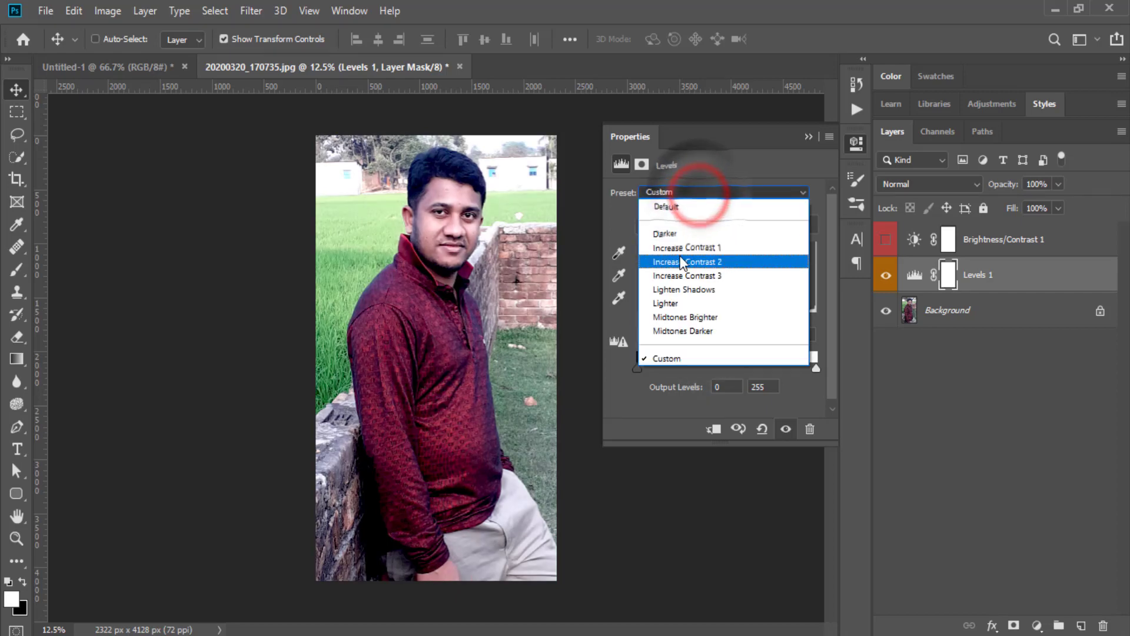
left_click(665, 232)
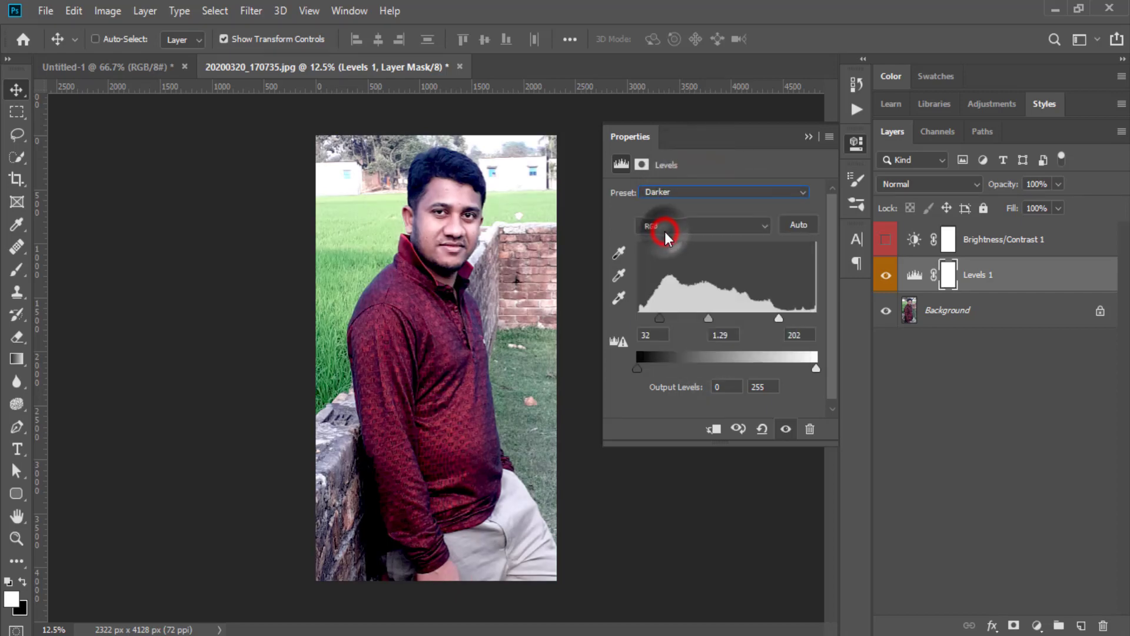
left_click(686, 192)
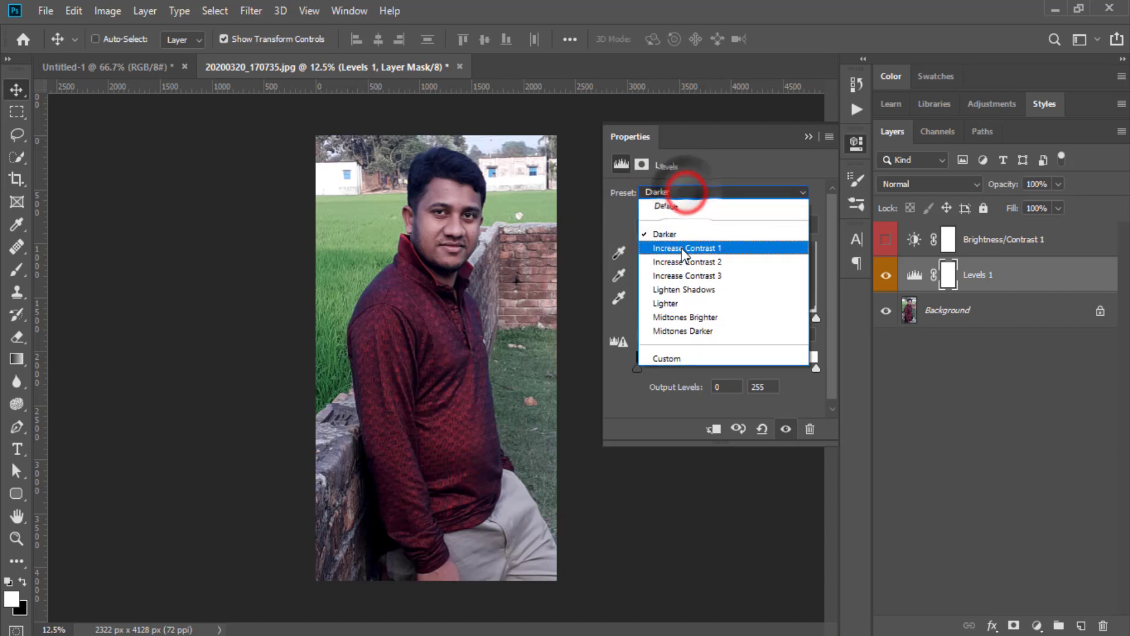
left_click(681, 248)
left_click(691, 194)
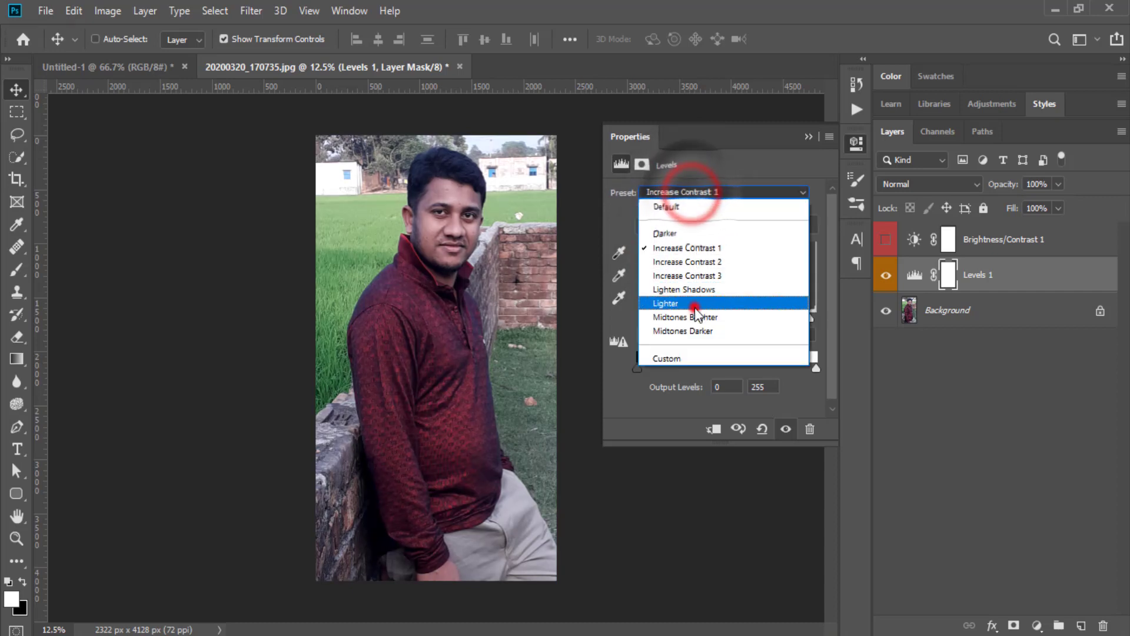
left_click(694, 301)
left_click(697, 198)
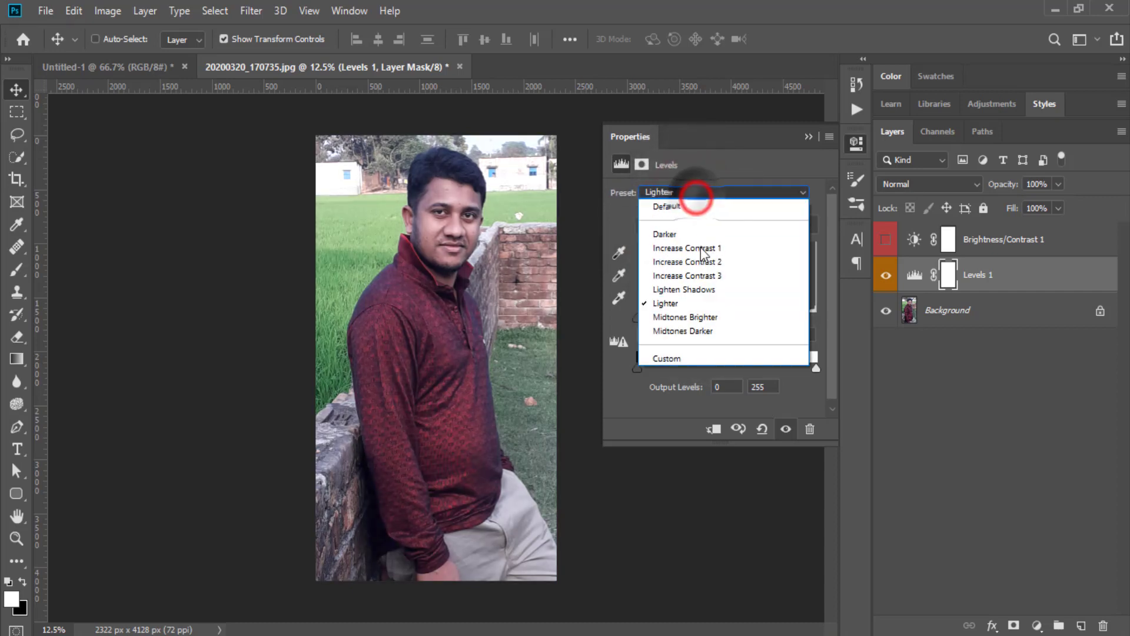
left_click(678, 359)
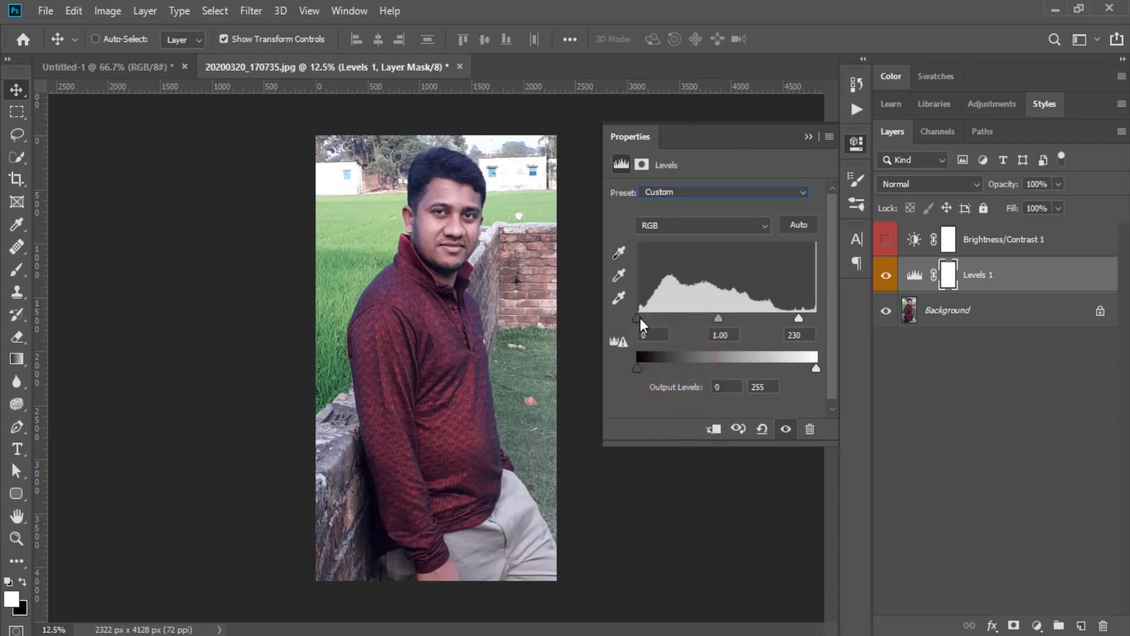
Set RGB input levels to 34, 1.71 and 179, then switch to the Red channel
left_click_drag(638, 318, 662, 317)
left_click(800, 316)
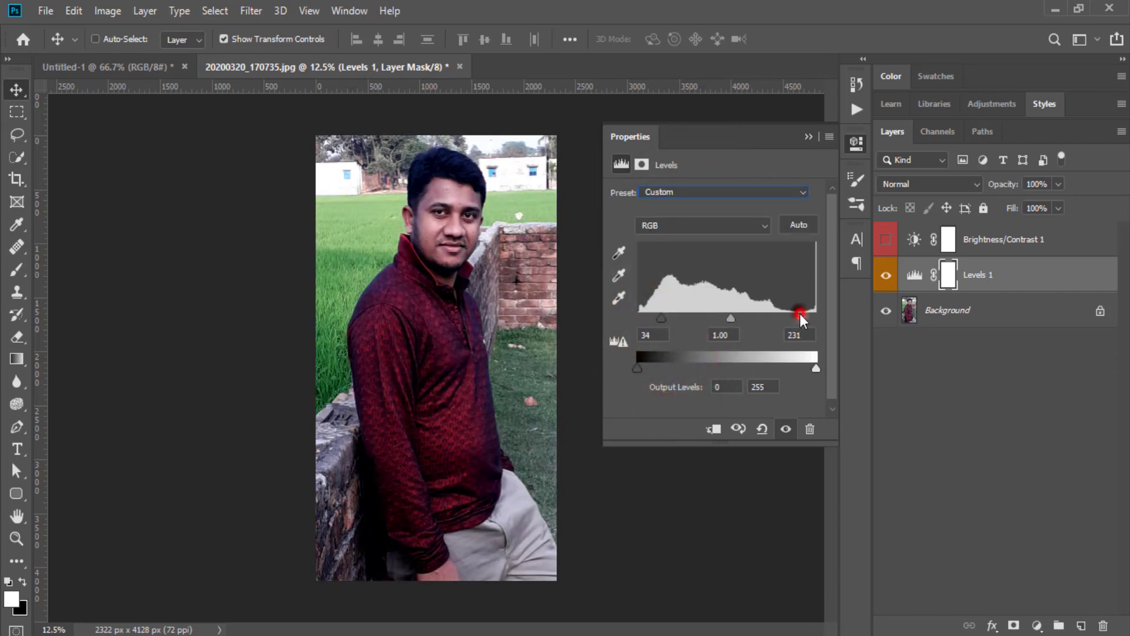
left_click_drag(800, 313, 693, 318)
left_click(698, 231)
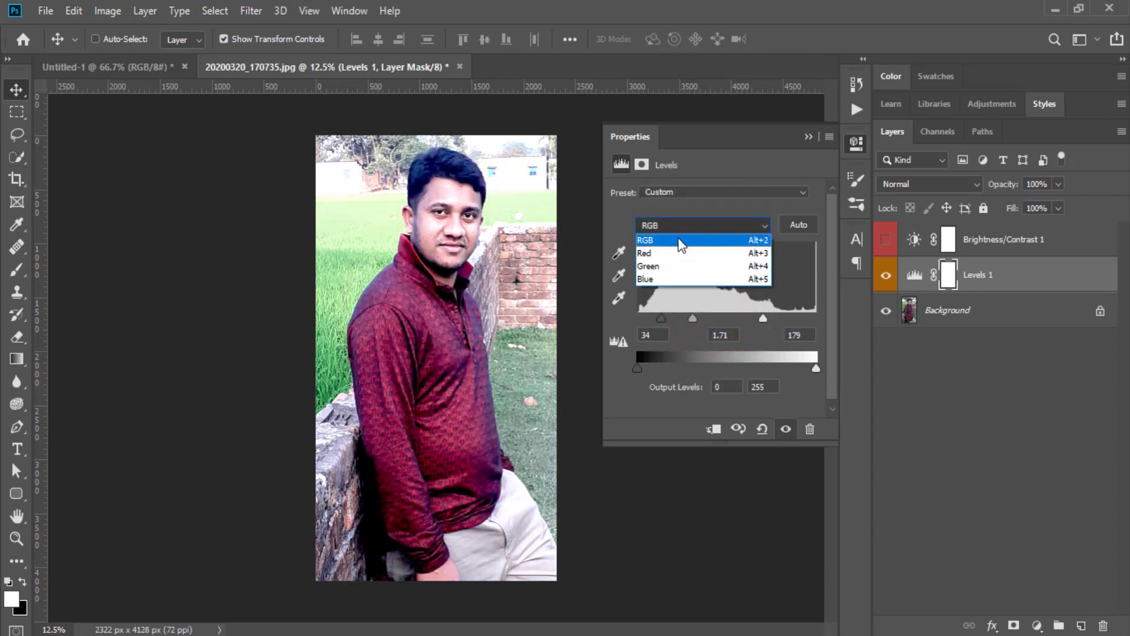
left_click(621, 222)
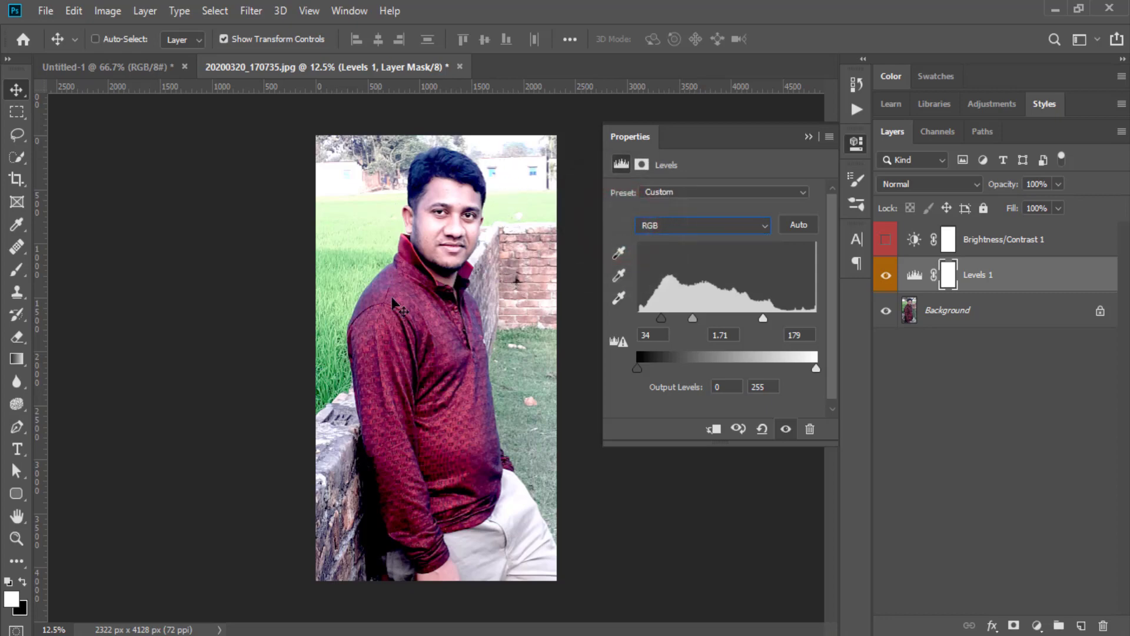
left_click(690, 229)
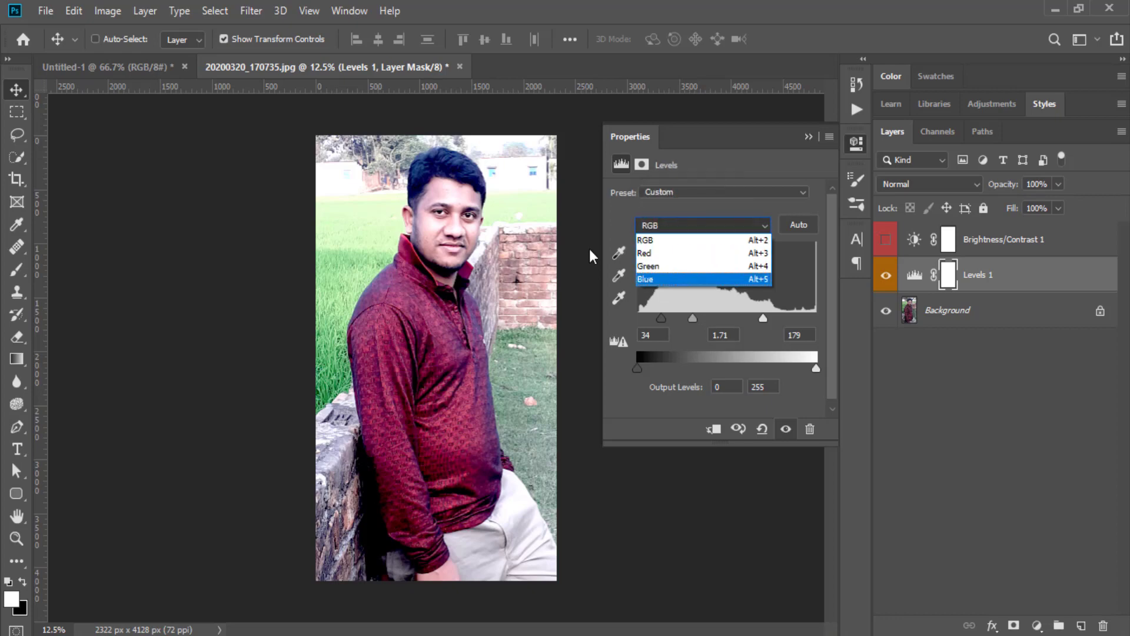
left_click(670, 252)
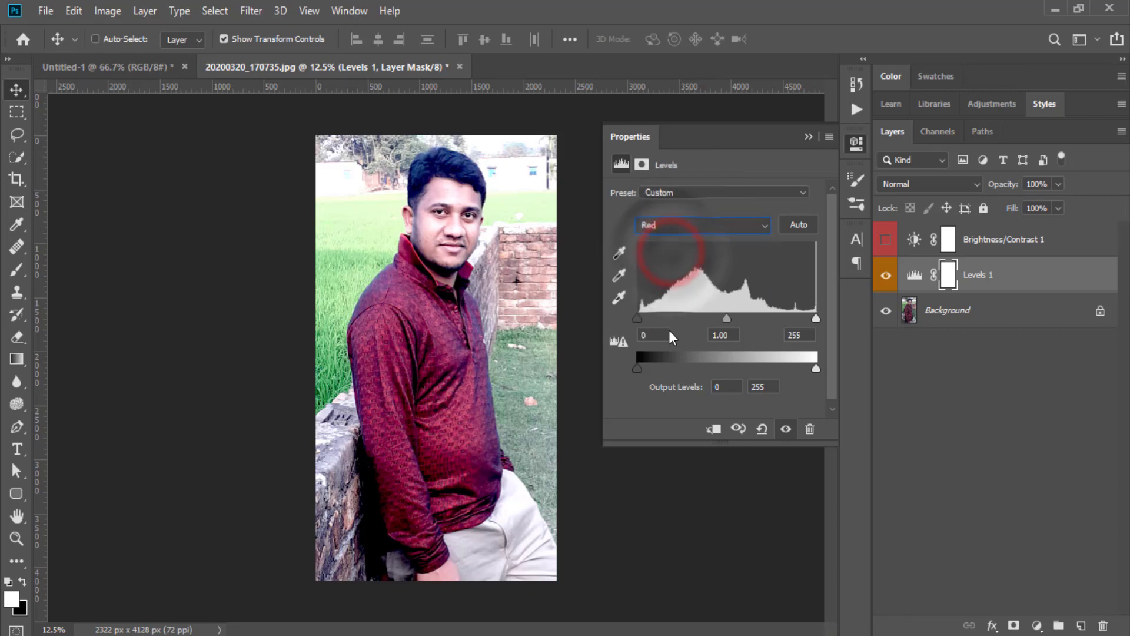
Set the Red channel inputs to 0, 1.81 and 255 for a warm red cast
left_click_drag(638, 317, 731, 319)
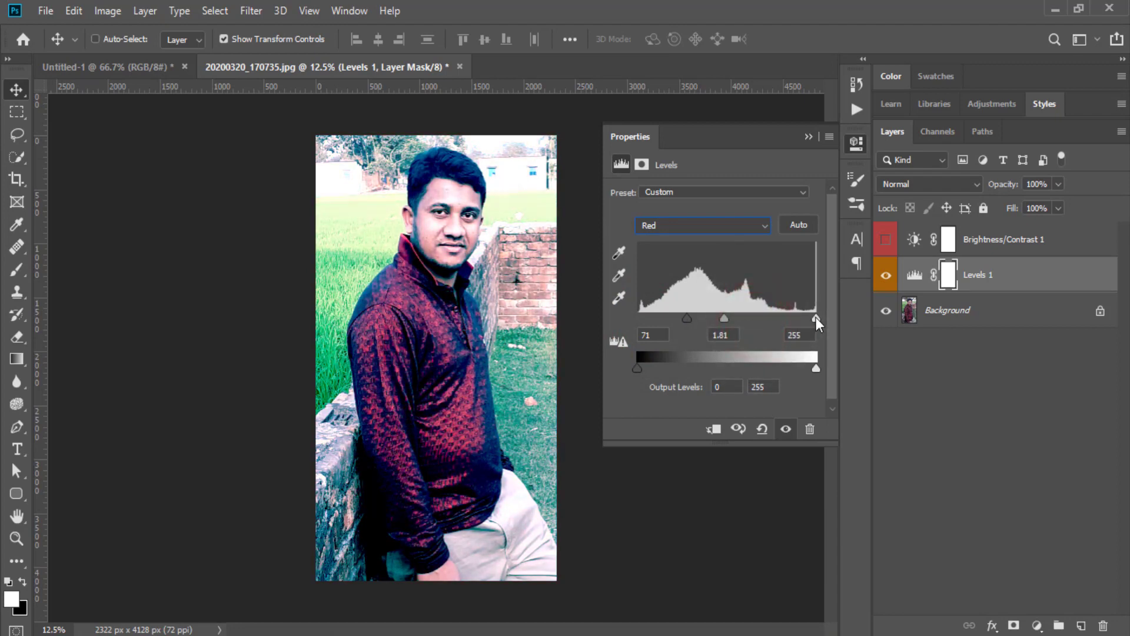
mouse_move(814, 317)
left_mouse_down()
mouse_move(772, 320)
mouse_move(814, 320)
left_mouse_up()
left_click_drag(687, 318, 637, 319)
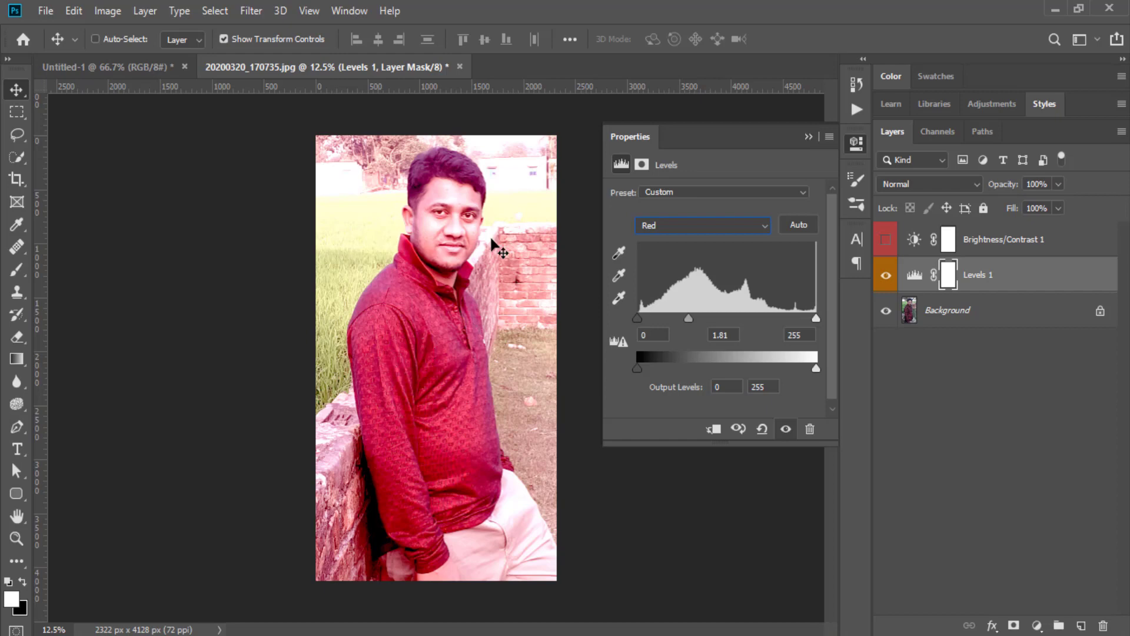
left_click(666, 226)
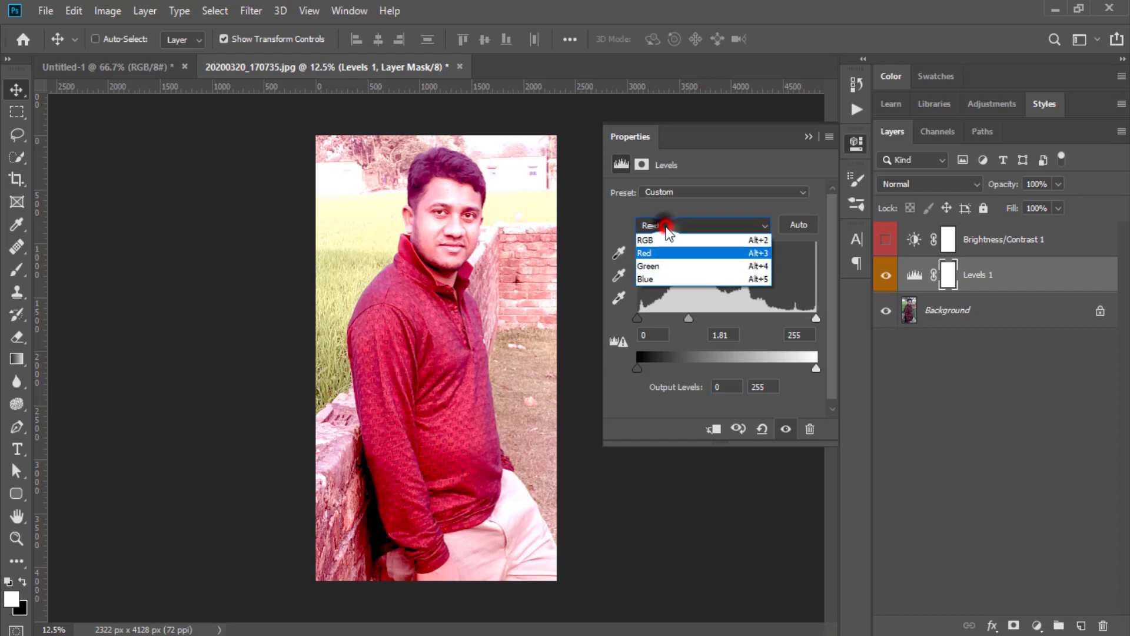
Switch to the Green channel and settle its inputs at 13, 1.31 and 255
left_click(664, 267)
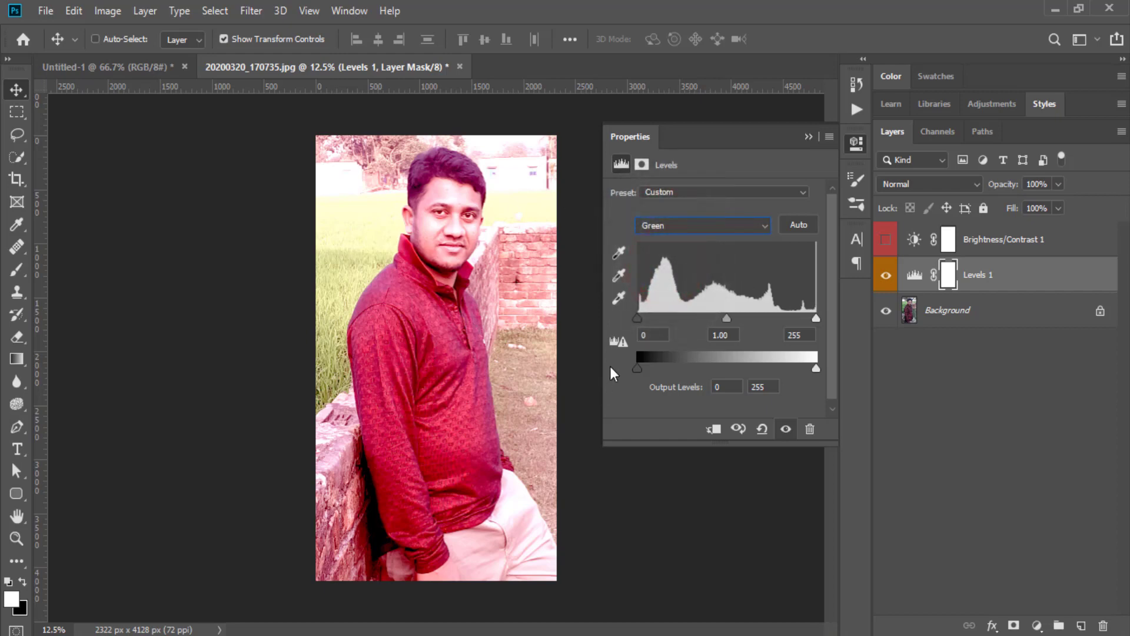
left_click_drag(637, 318, 589, 325)
left_click_drag(725, 319, 778, 319)
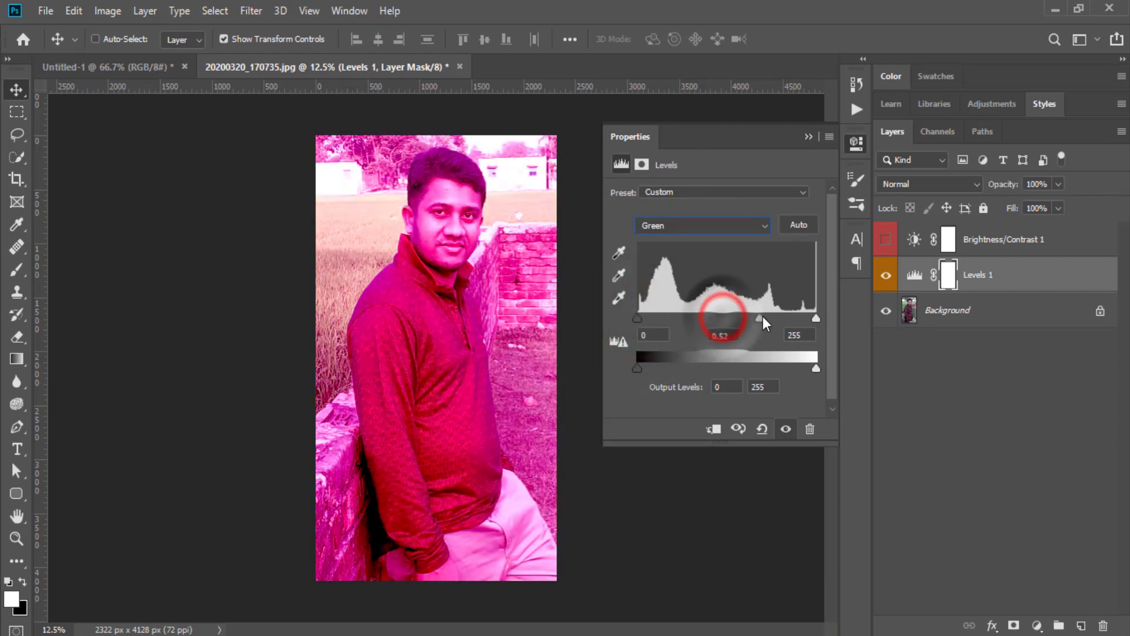
left_click_drag(638, 322, 686, 318)
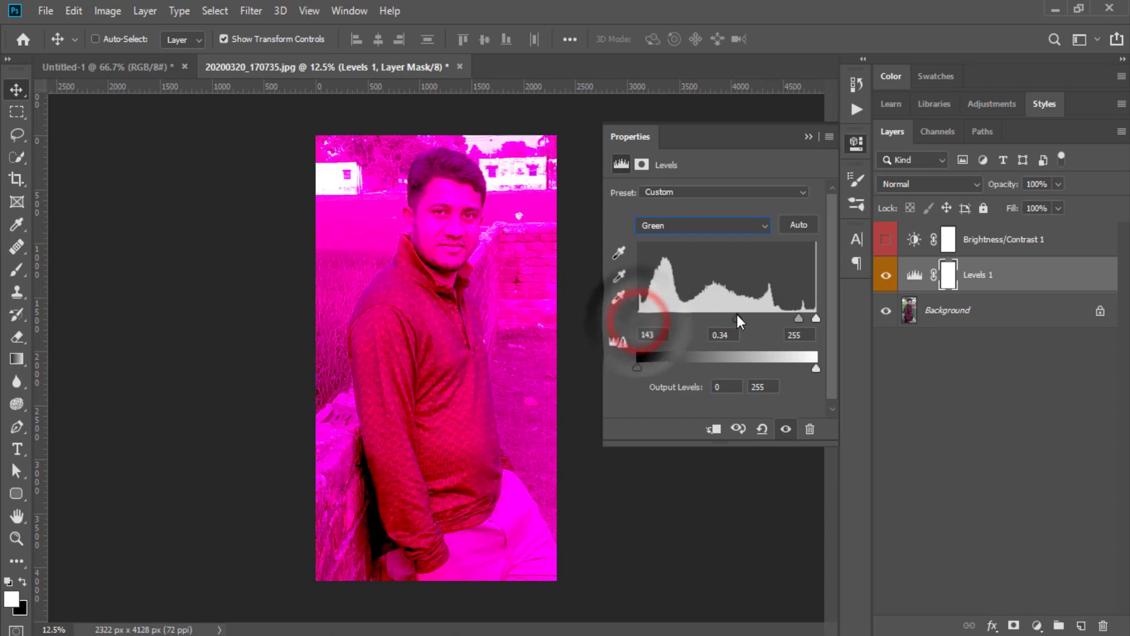
left_click_drag(784, 319, 729, 321)
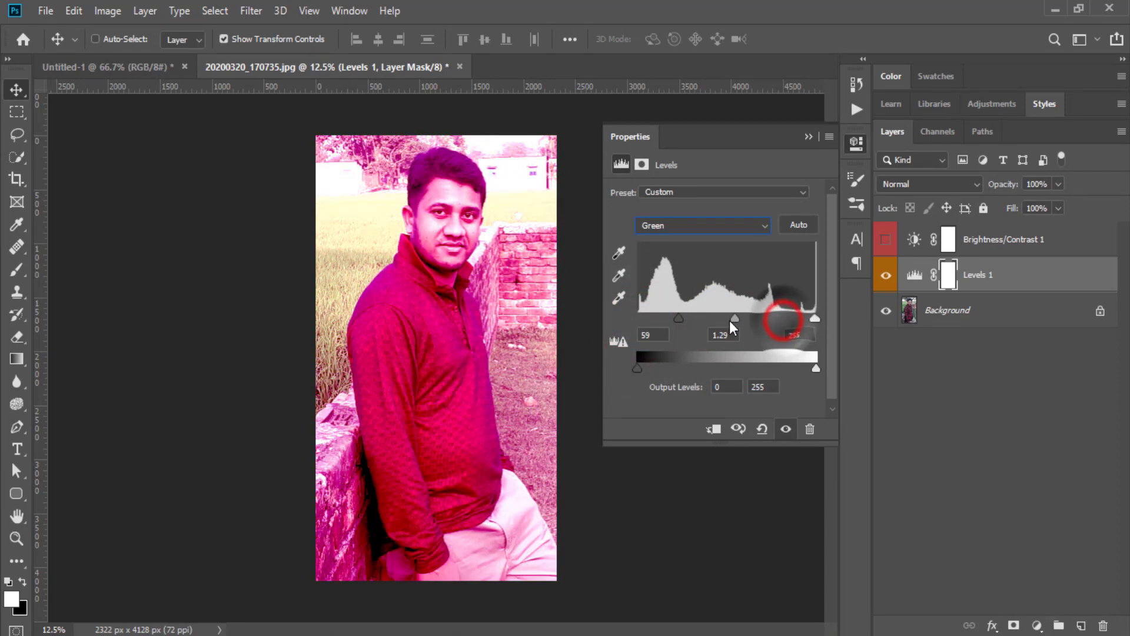
left_click_drag(816, 319, 660, 319)
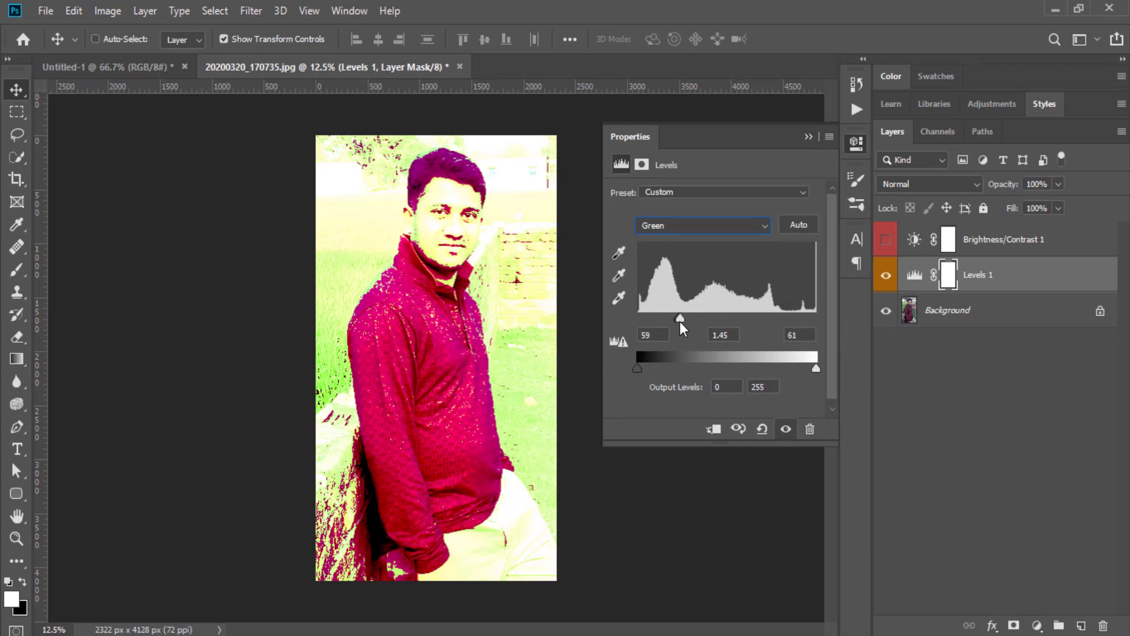
left_click_drag(680, 321, 637, 318)
mouse_move(708, 318)
left_mouse_down()
mouse_move(642, 320)
mouse_move(732, 319)
left_mouse_up()
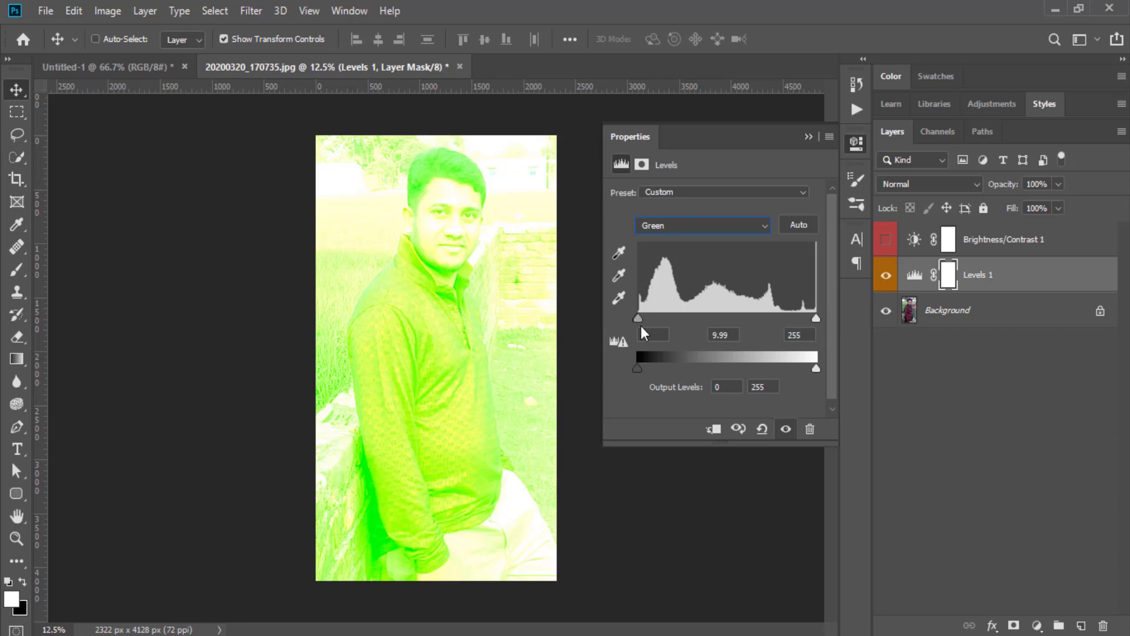
left_click_drag(638, 319, 715, 319)
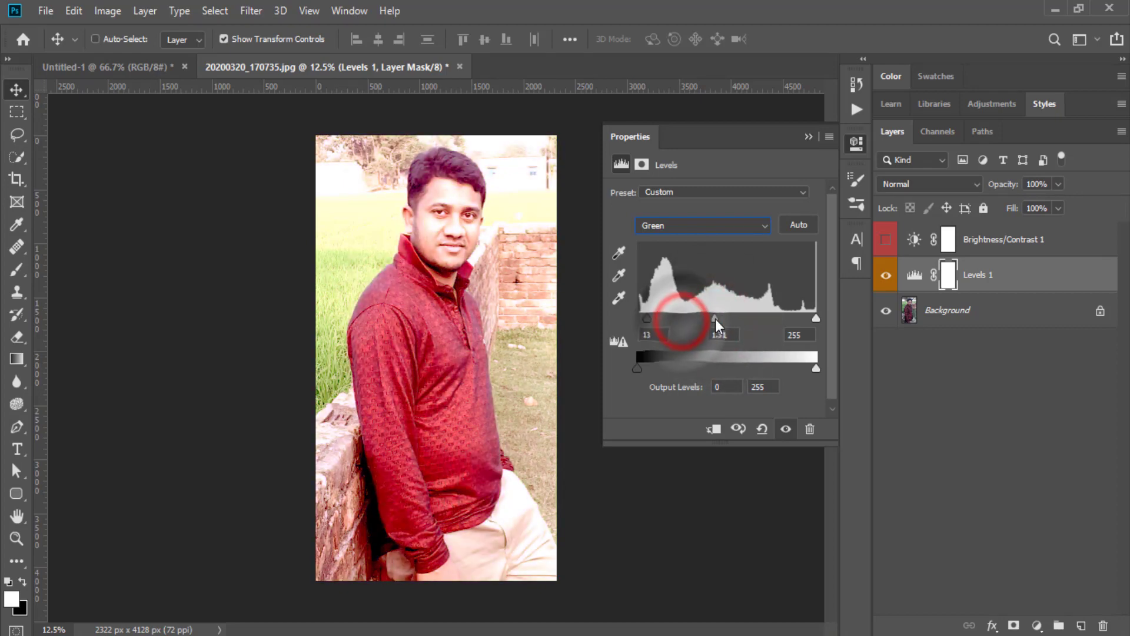
left_click(685, 223)
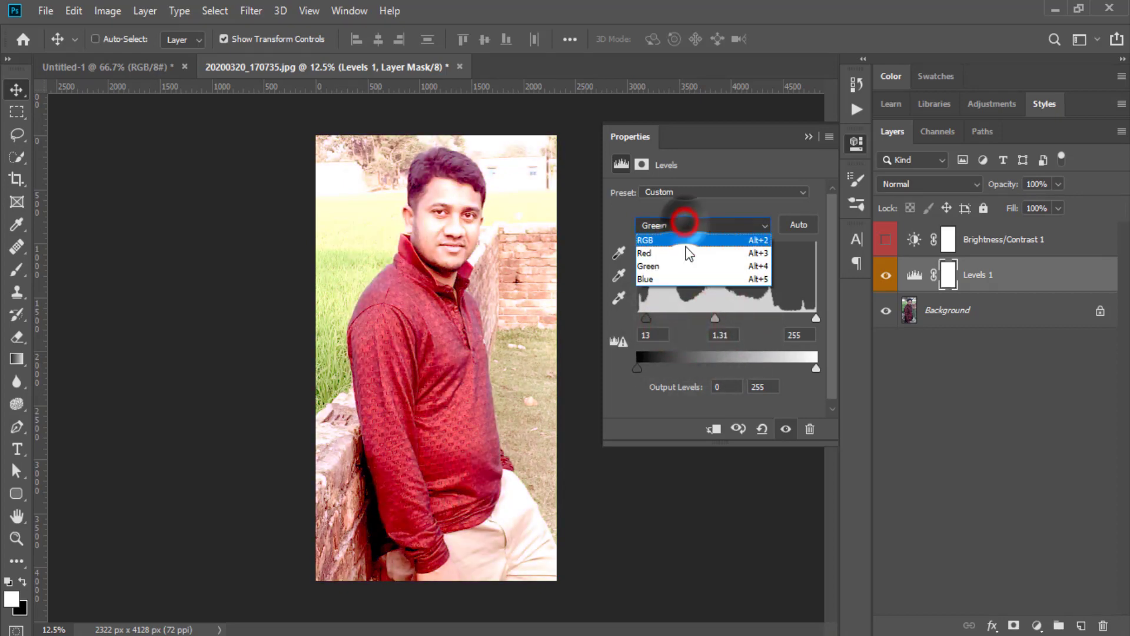
Switch to the Blue channel and set its inputs to 0, 2.48 and 136
left_click(656, 278)
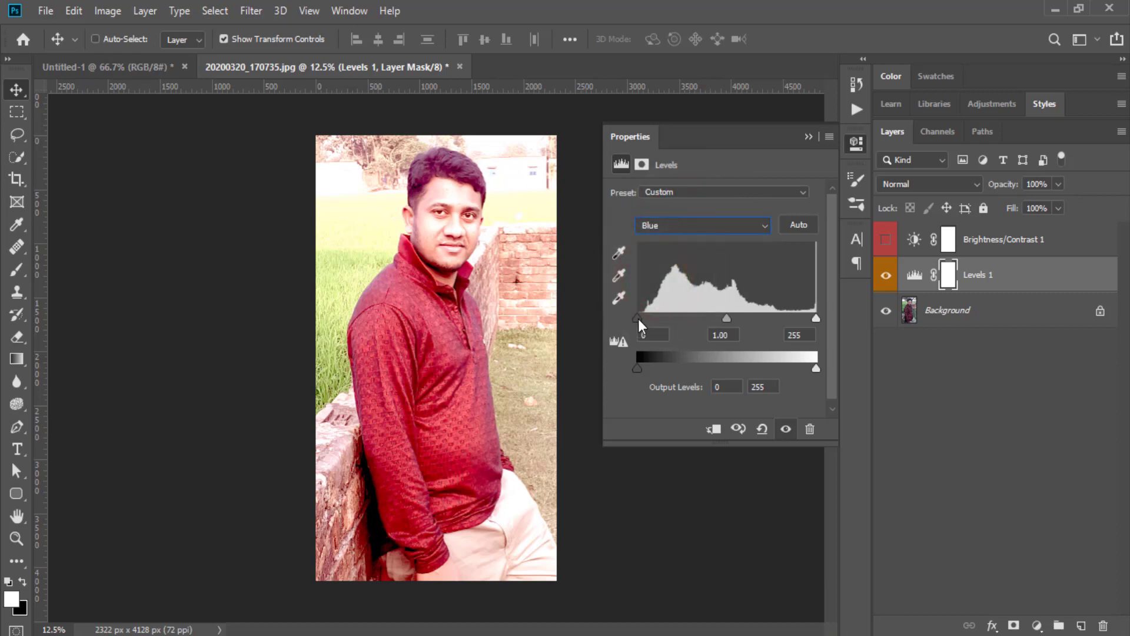
left_click_drag(637, 318, 706, 319)
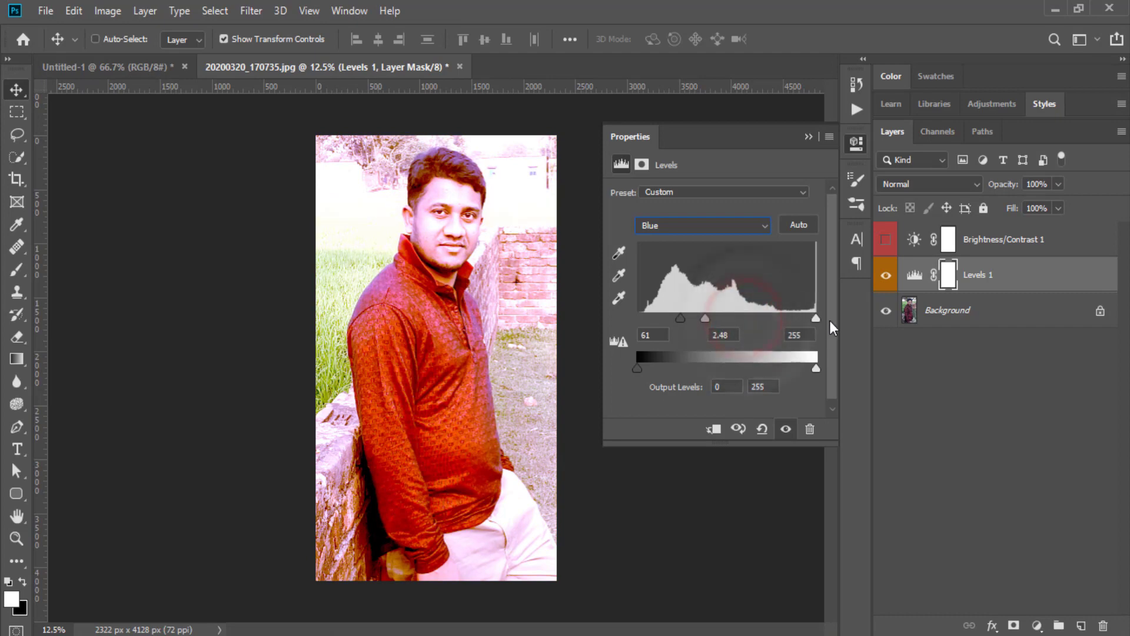
left_click_drag(818, 321, 599, 314)
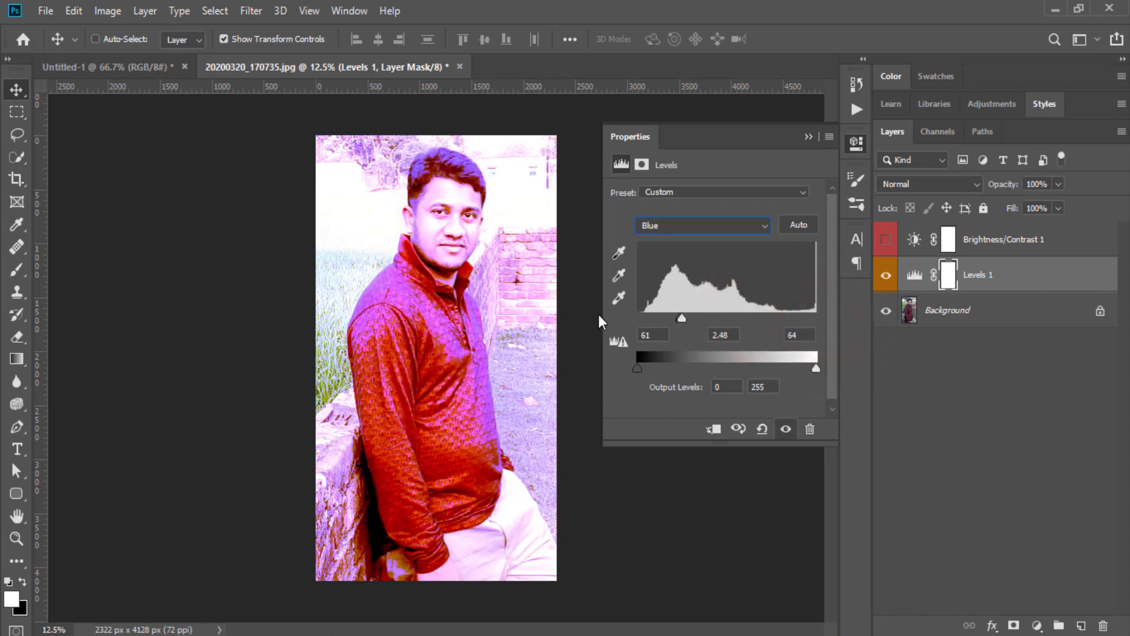
left_click_drag(727, 321, 733, 321)
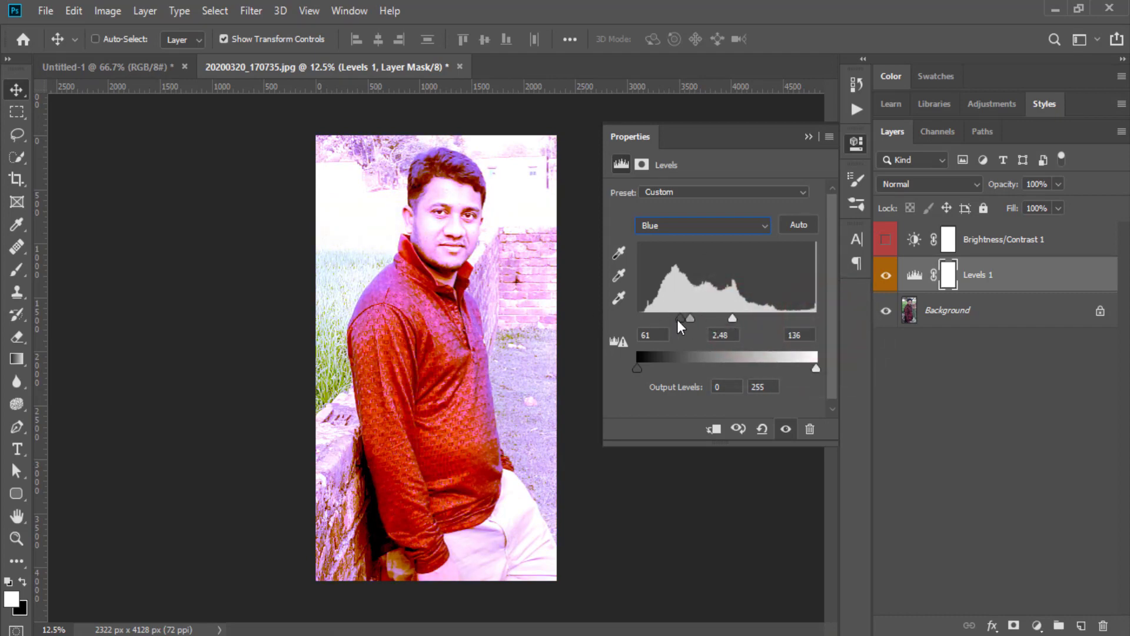
left_click_drag(658, 319, 632, 321)
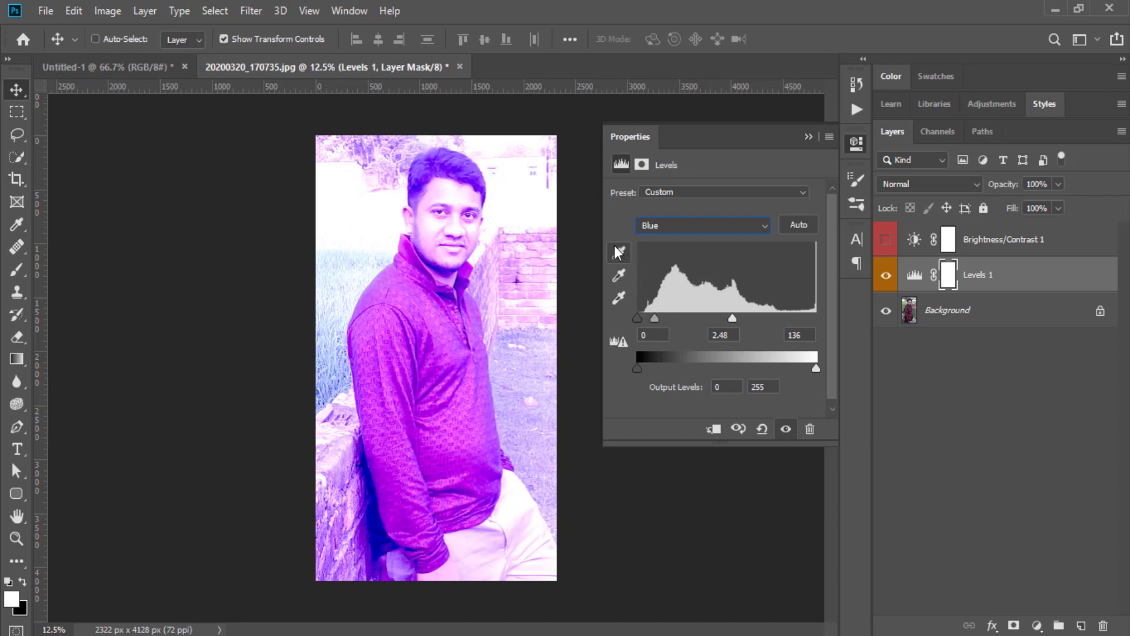
Try the black, gray and white Levels eyedroppers by sampling points on the portrait
left_click(617, 252)
left_click(437, 221)
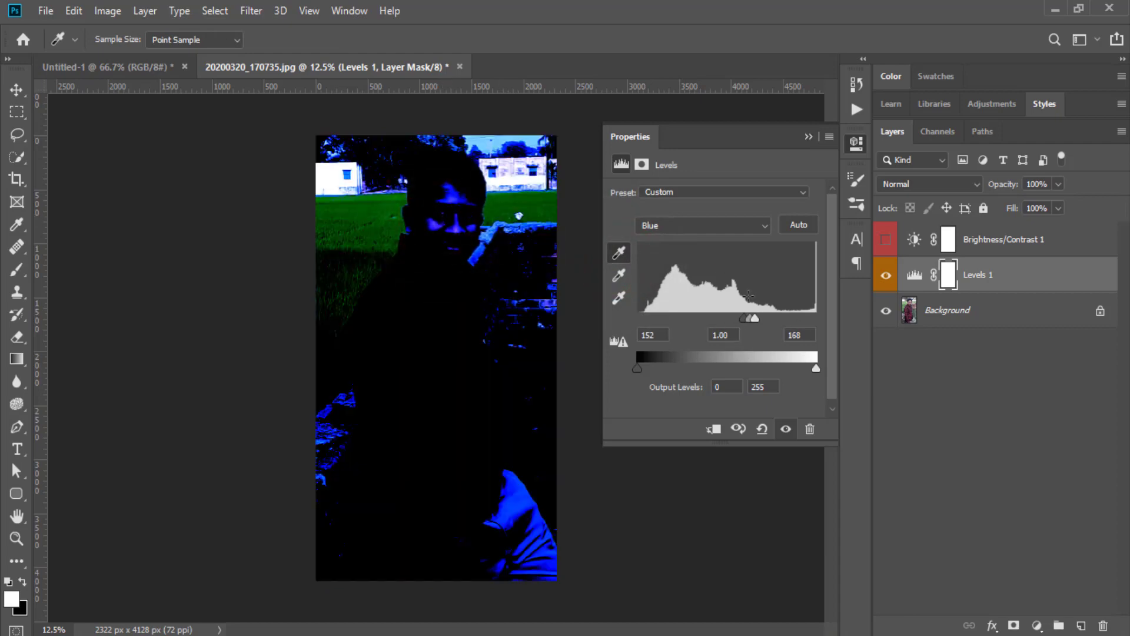
left_click(709, 226)
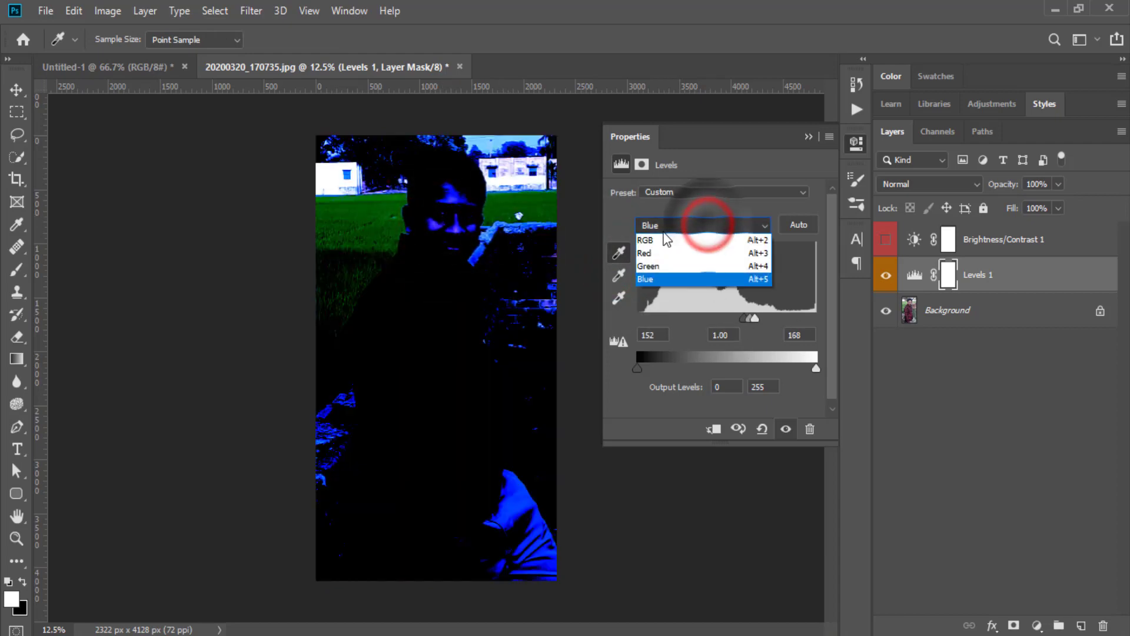
left_click(656, 238)
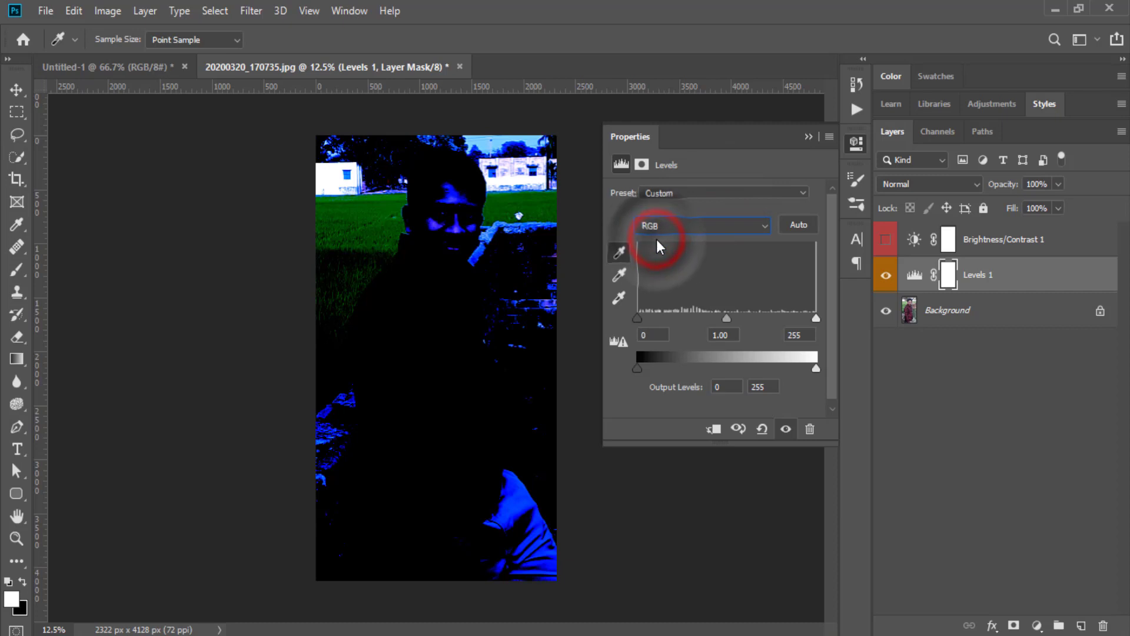
left_click(620, 275)
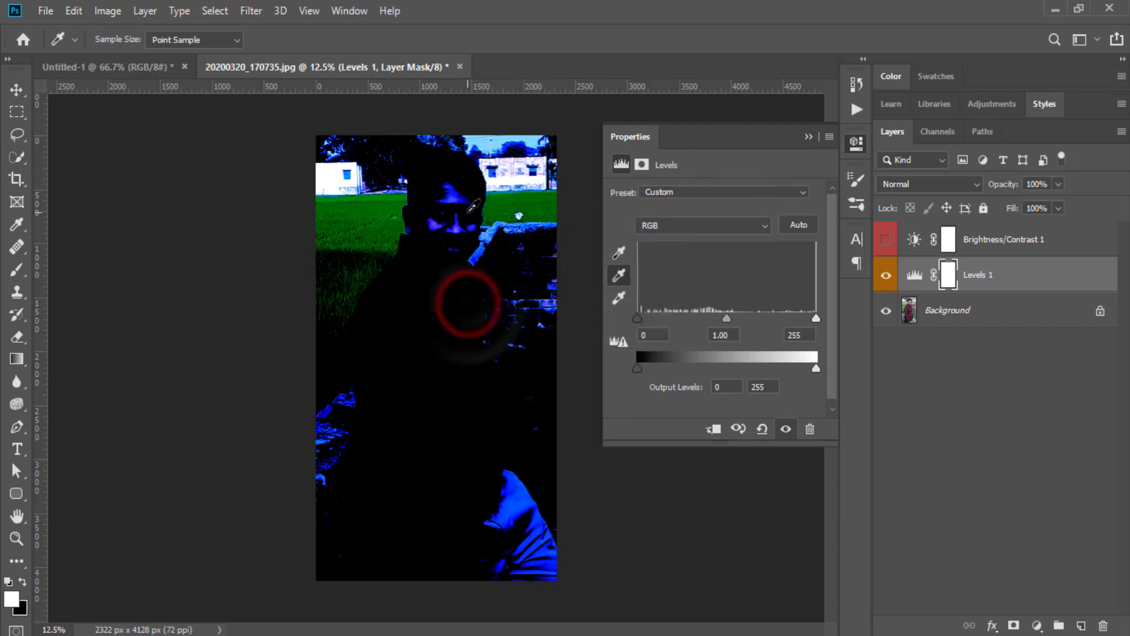
left_click_drag(469, 301, 460, 195)
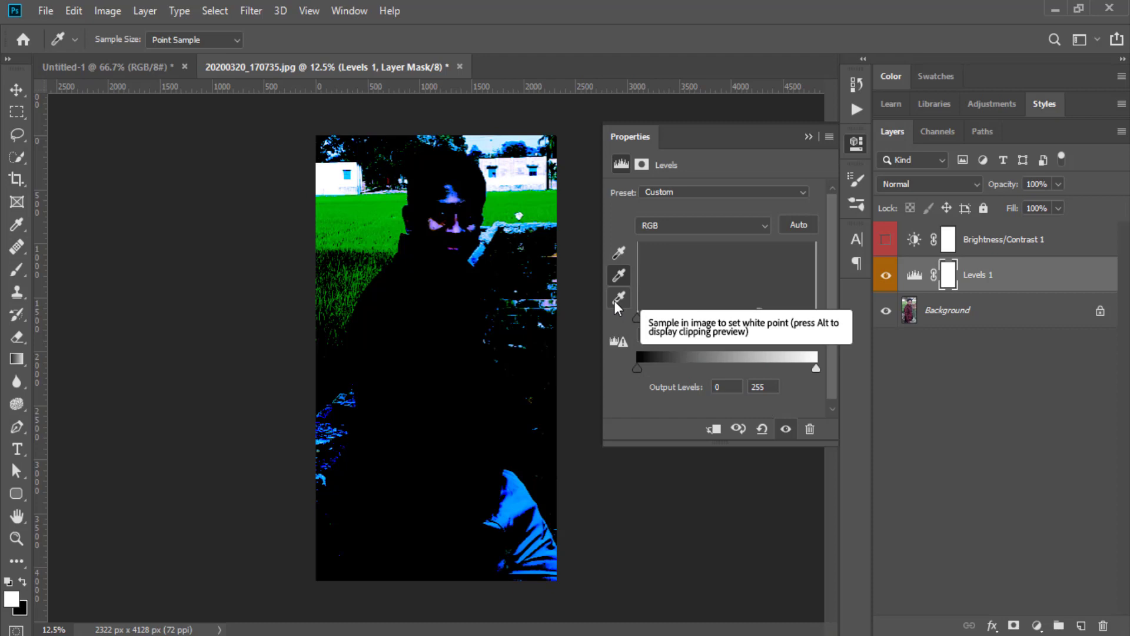
left_click(613, 300)
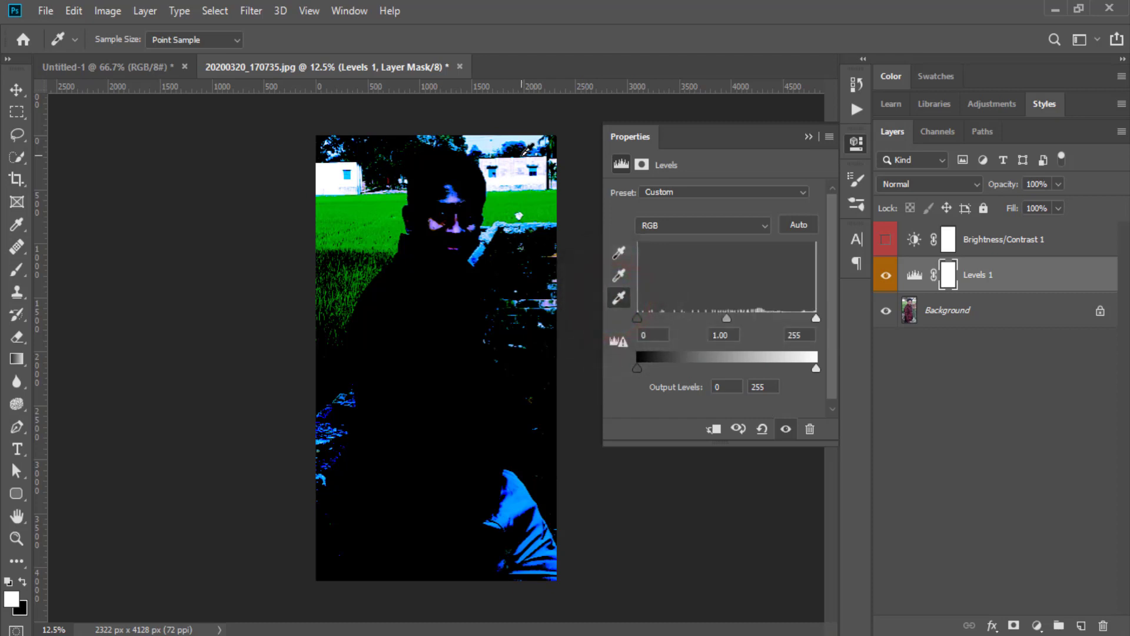
left_click(523, 154)
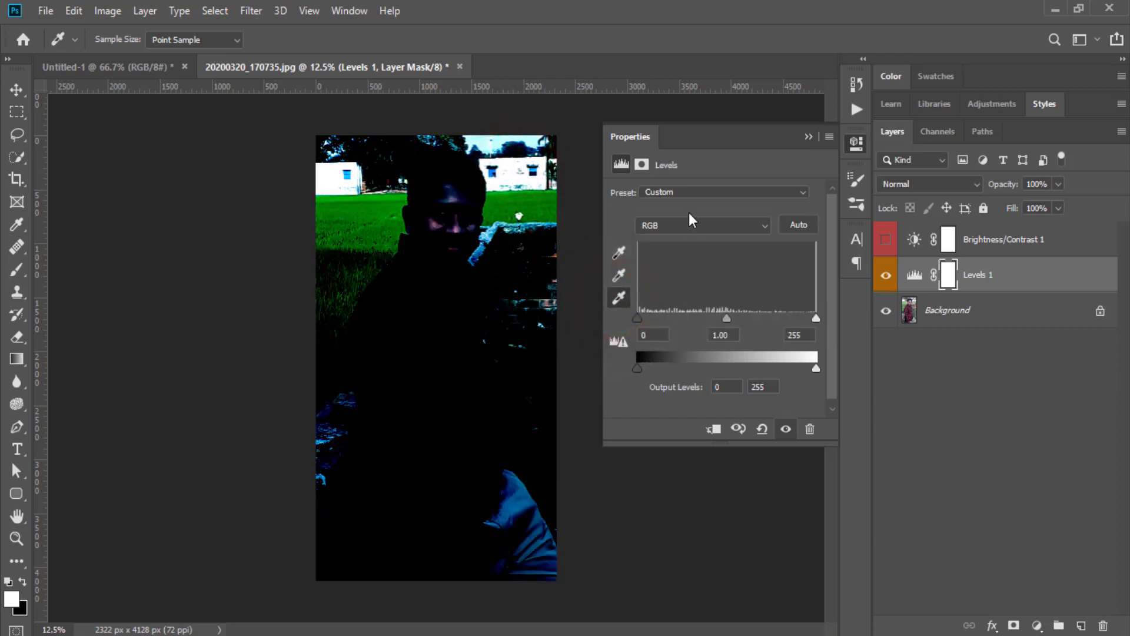
Reset Levels, sample a new white point from the photo, and hide Levels 1
left_click_drag(639, 318, 641, 318)
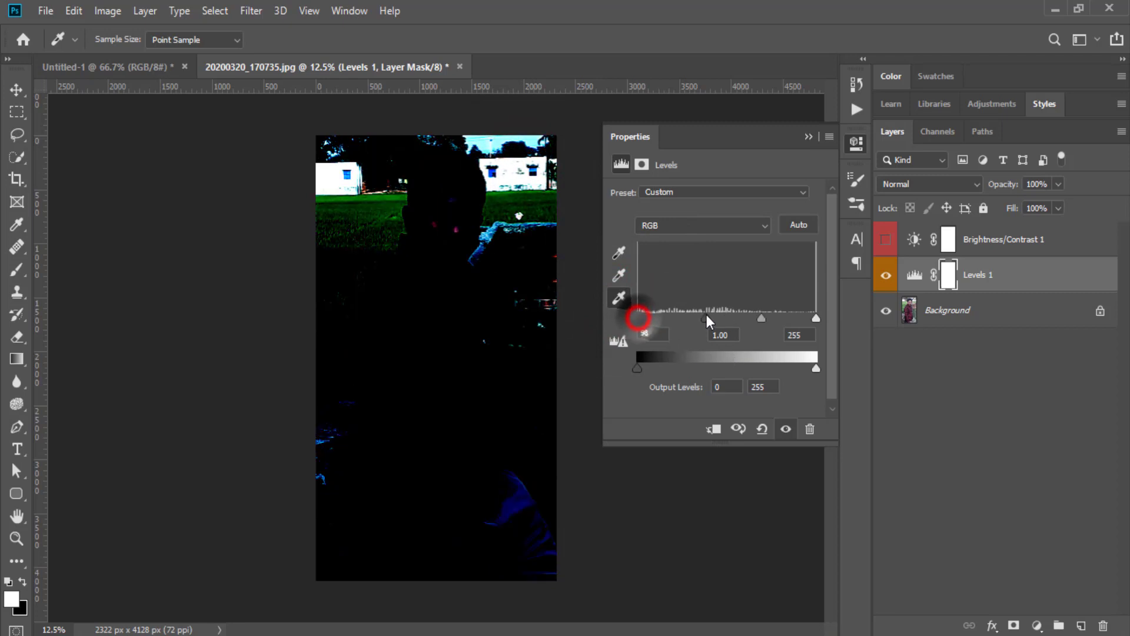
left_click(619, 255)
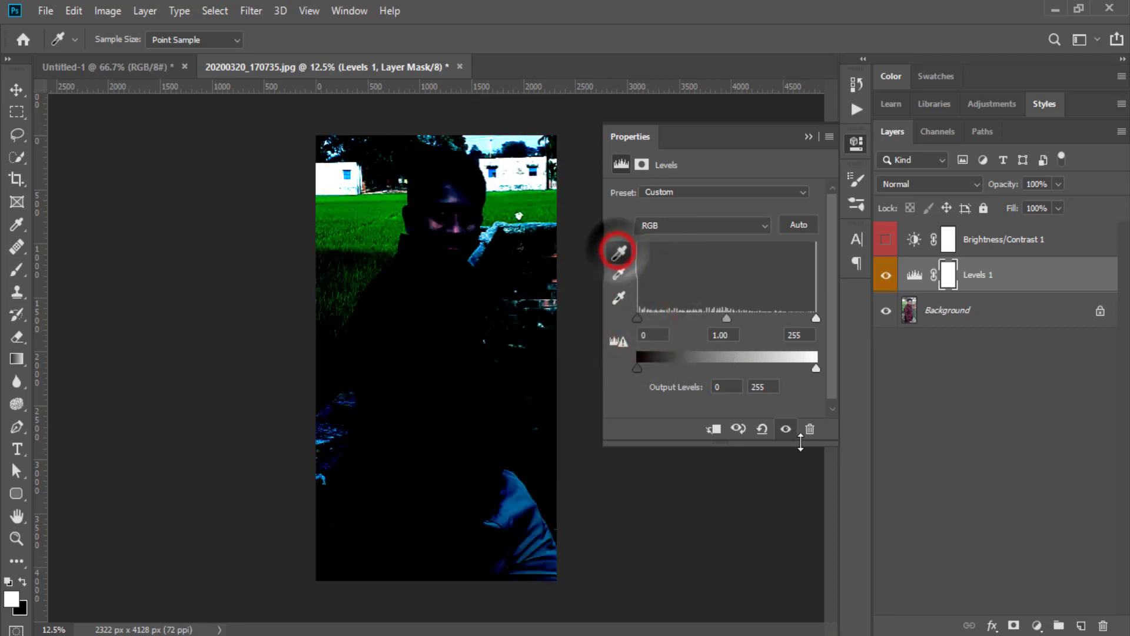
left_click(762, 428)
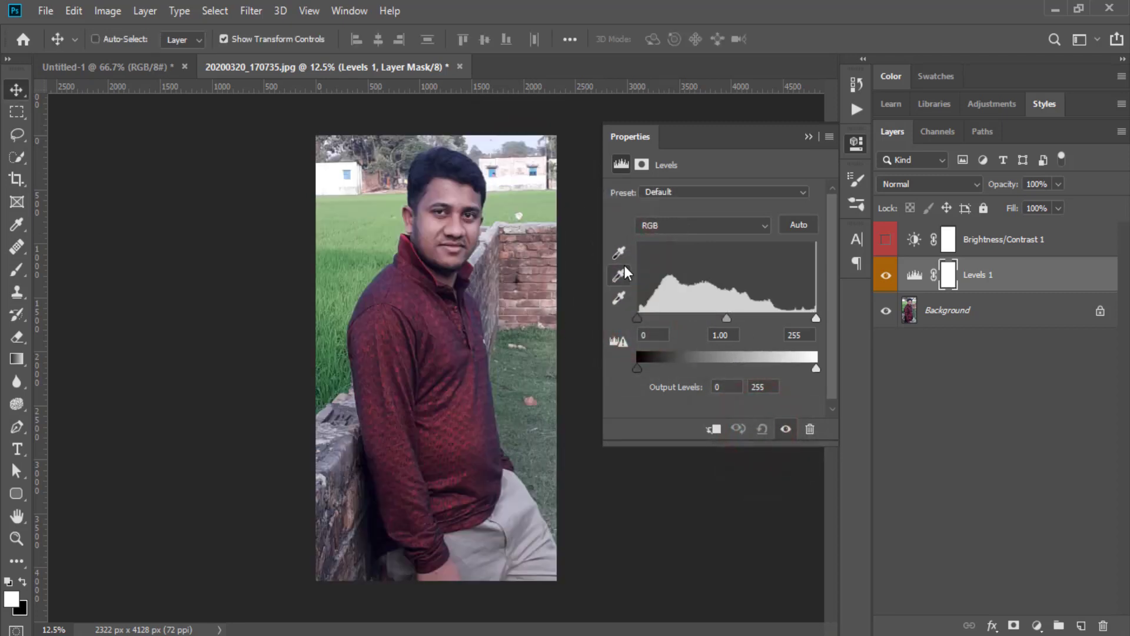
left_click(618, 297)
left_click(438, 184)
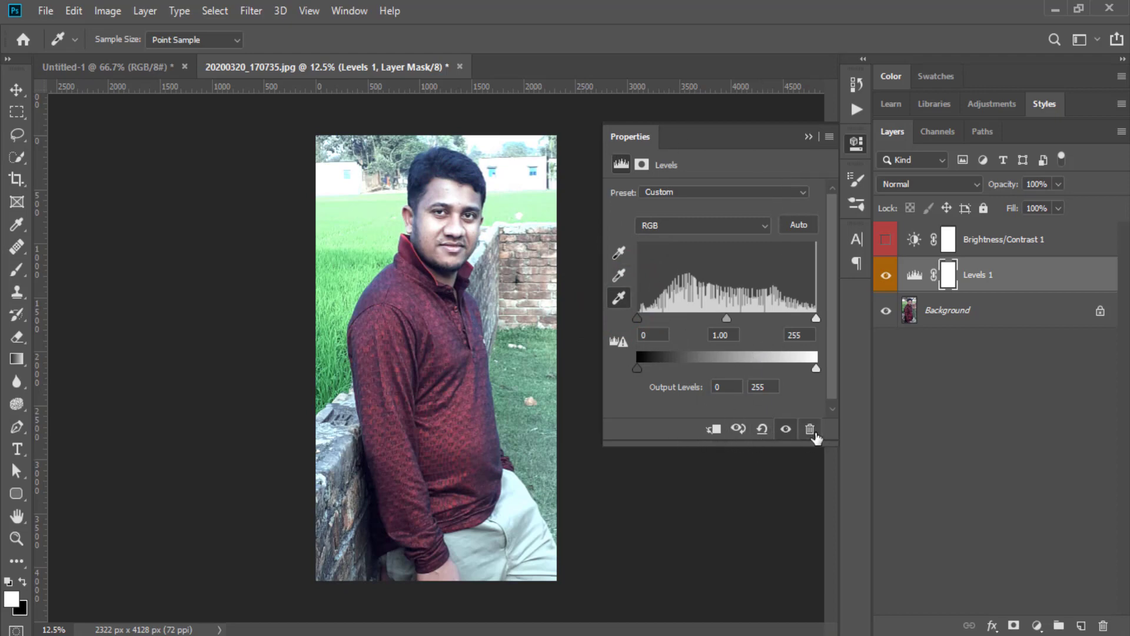
left_click(808, 139)
left_click(886, 274)
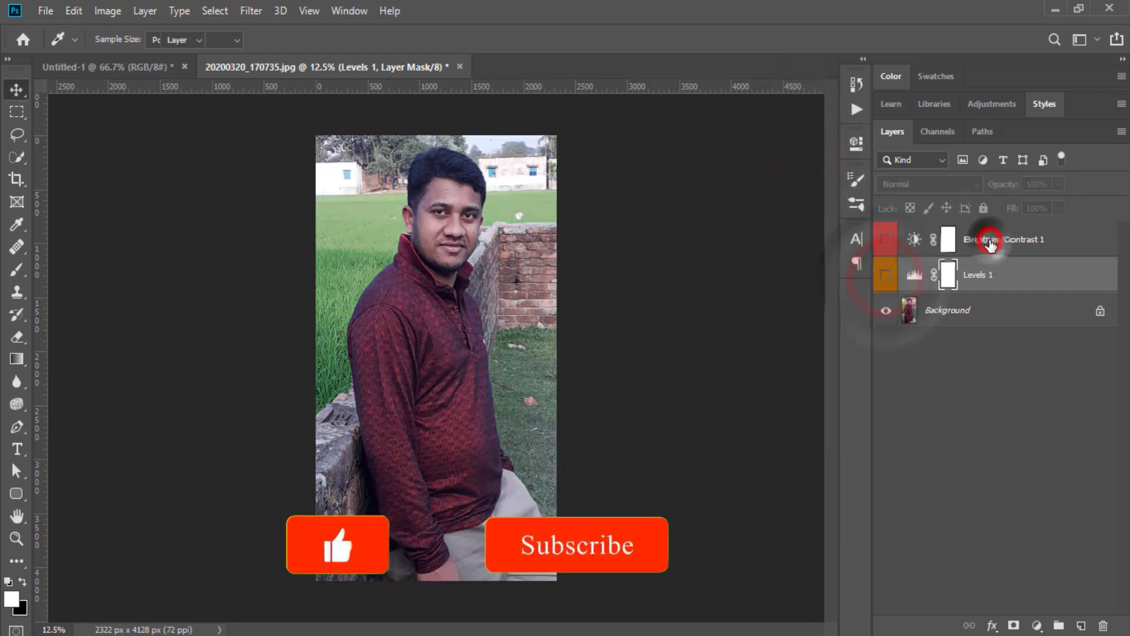
Add a yellow-tagged Curves 1 adjustment layer at the top of the stack
left_click(990, 242)
key("v")
left_click(1016, 458)
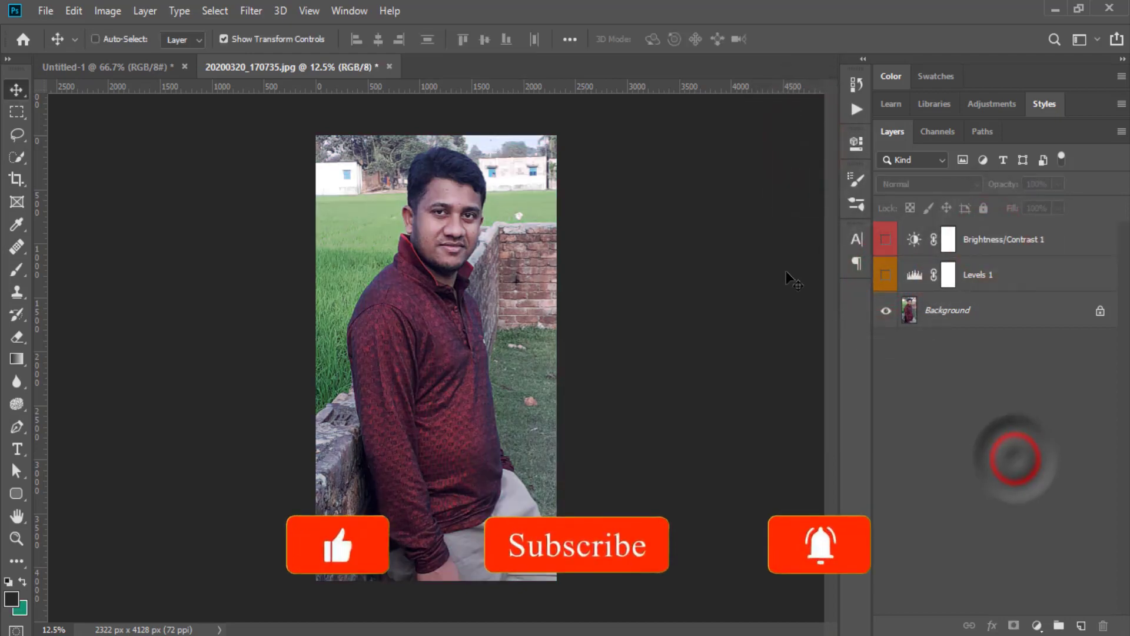
left_click(147, 11)
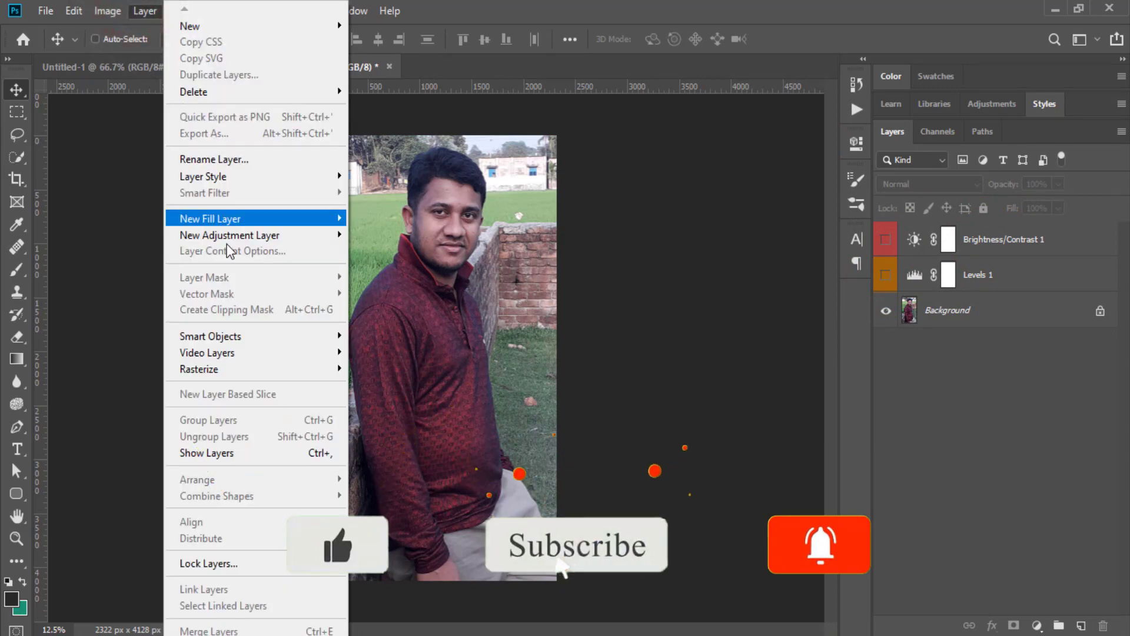
mouse_move(230, 235)
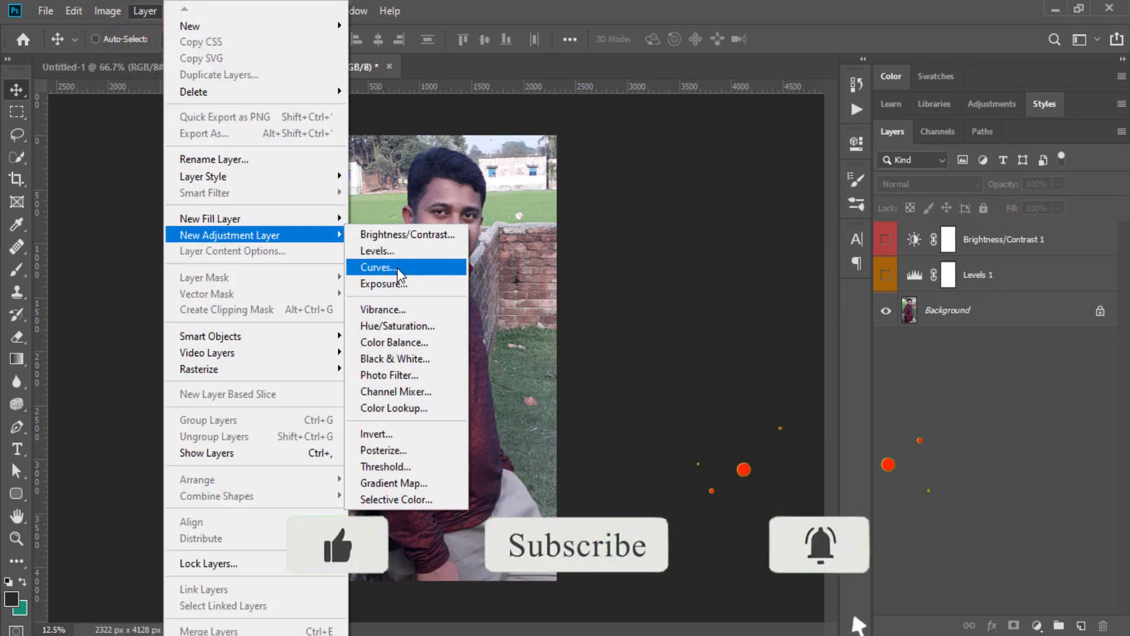
left_click(397, 268)
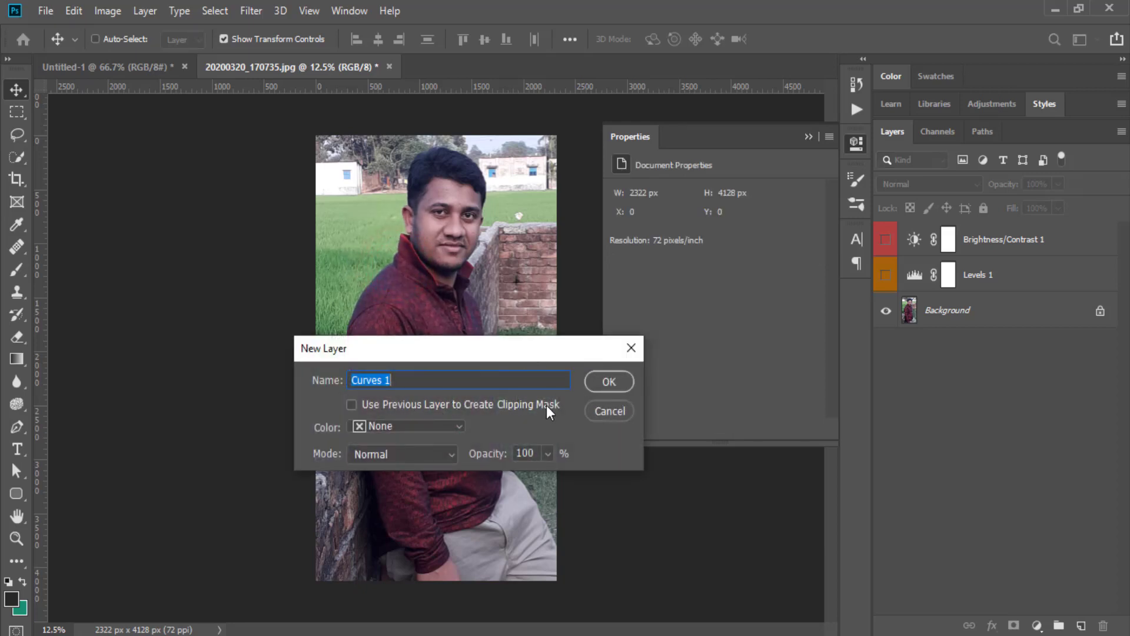
left_click(436, 426)
left_click(416, 503)
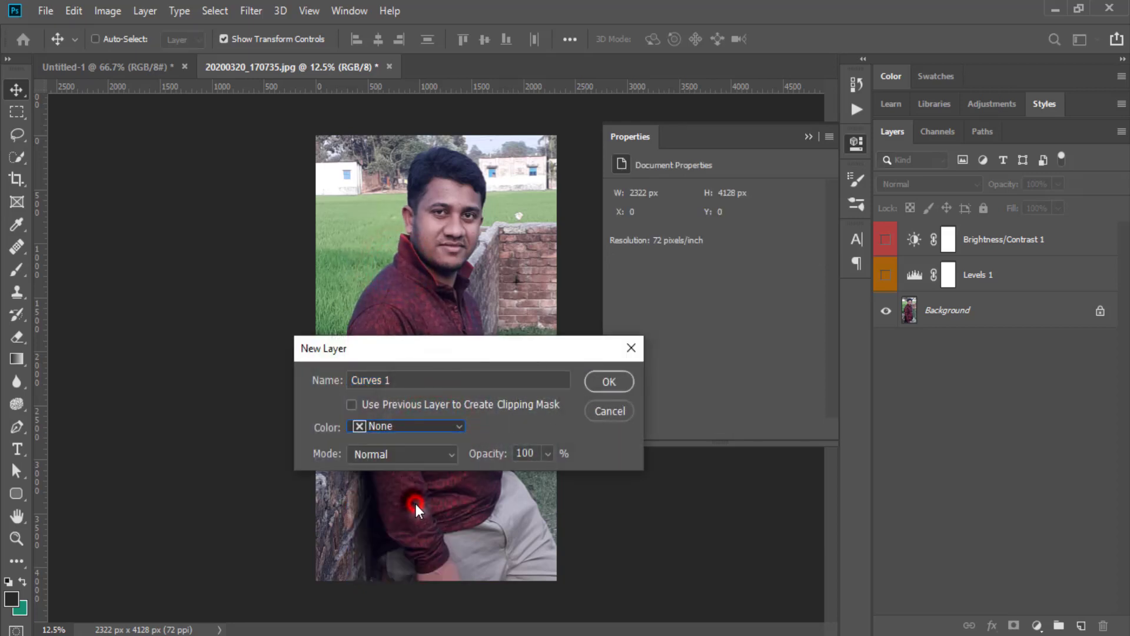
left_click(607, 380)
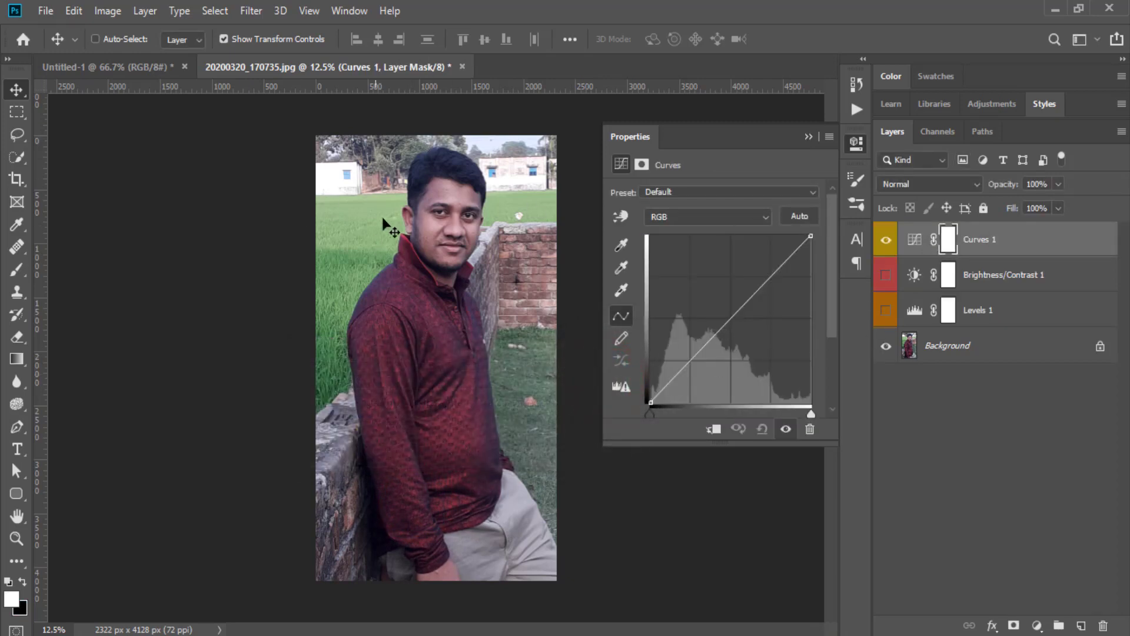
Bend Curves 1 into a steep multi-point curve, then cancel deleting the layer
mouse_move(750, 297)
left_mouse_down()
mouse_move(699, 278)
mouse_move(748, 338)
left_mouse_up()
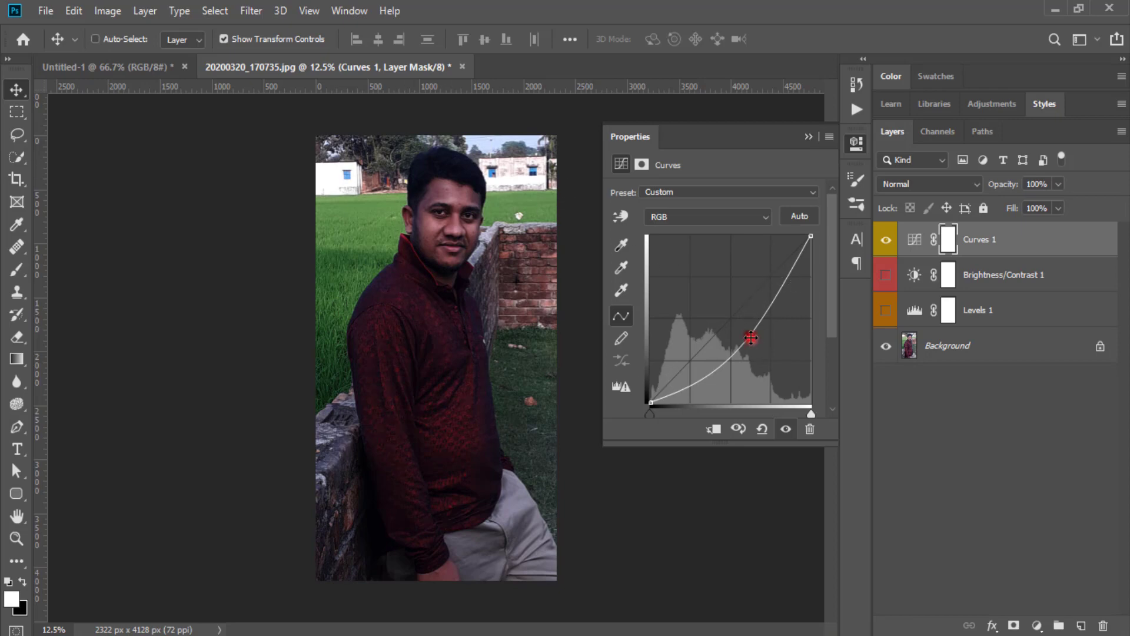
left_click_drag(751, 338, 782, 303)
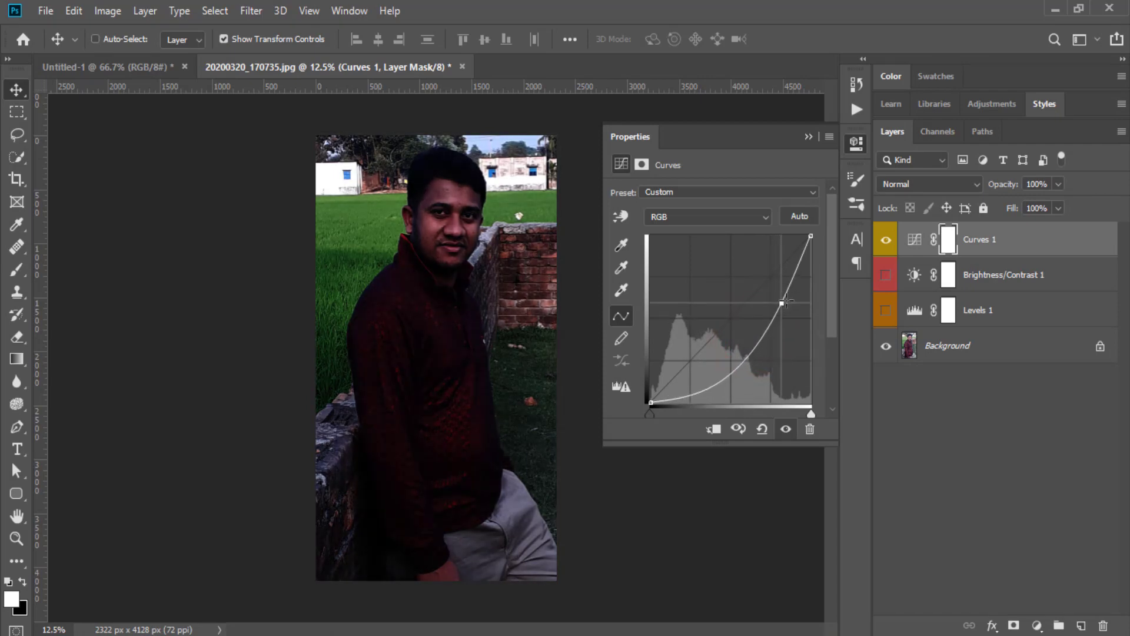
mouse_move(739, 372)
left_mouse_down()
mouse_move(740, 360)
mouse_move(701, 371)
mouse_move(740, 369)
left_mouse_up()
left_click(740, 362)
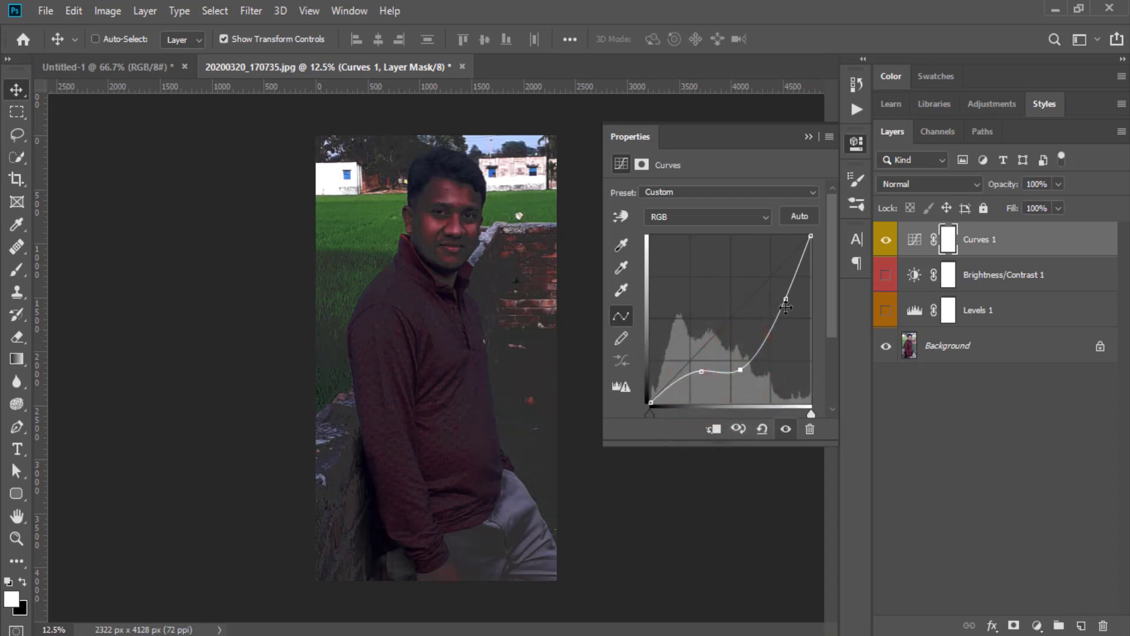
left_click_drag(786, 299, 780, 285)
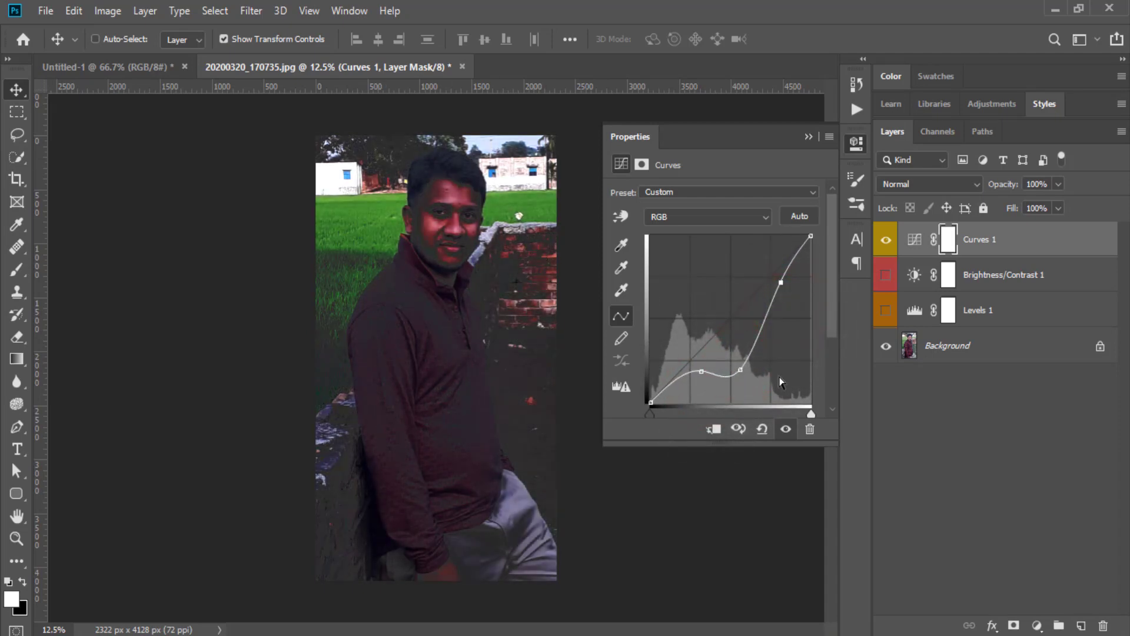
left_click_drag(740, 365, 737, 341)
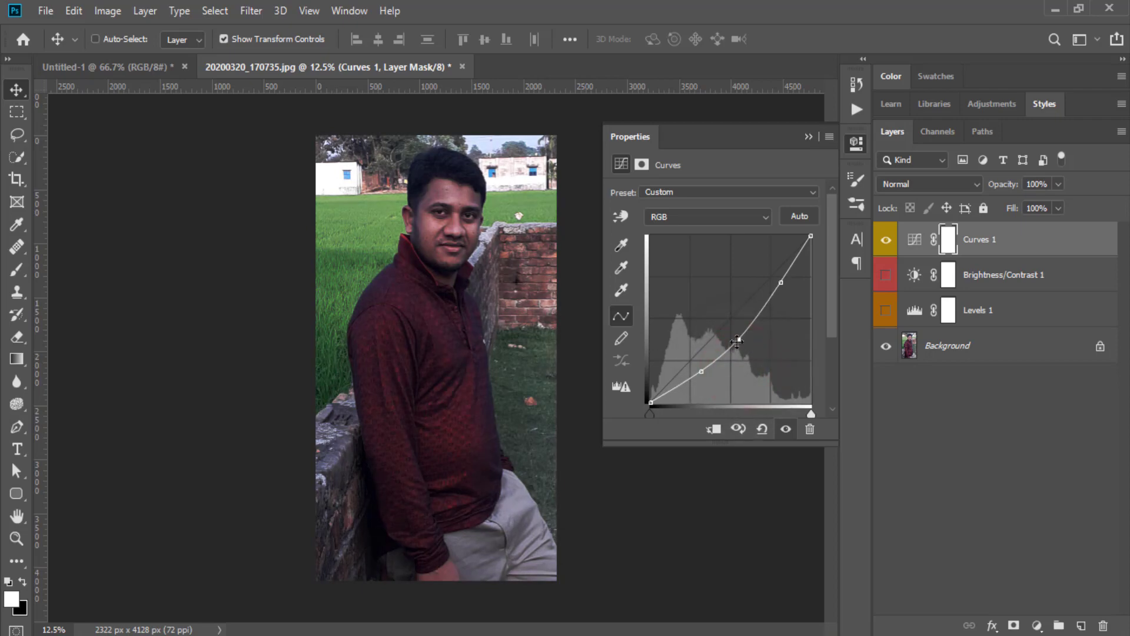
left_click_drag(702, 374, 722, 379)
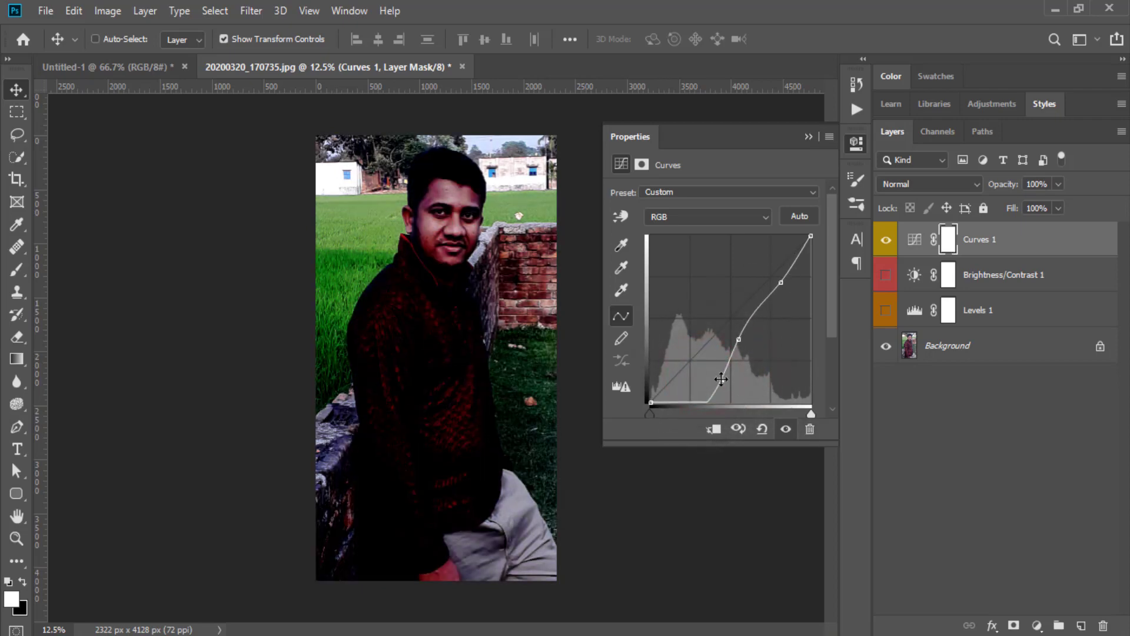
left_click(810, 428)
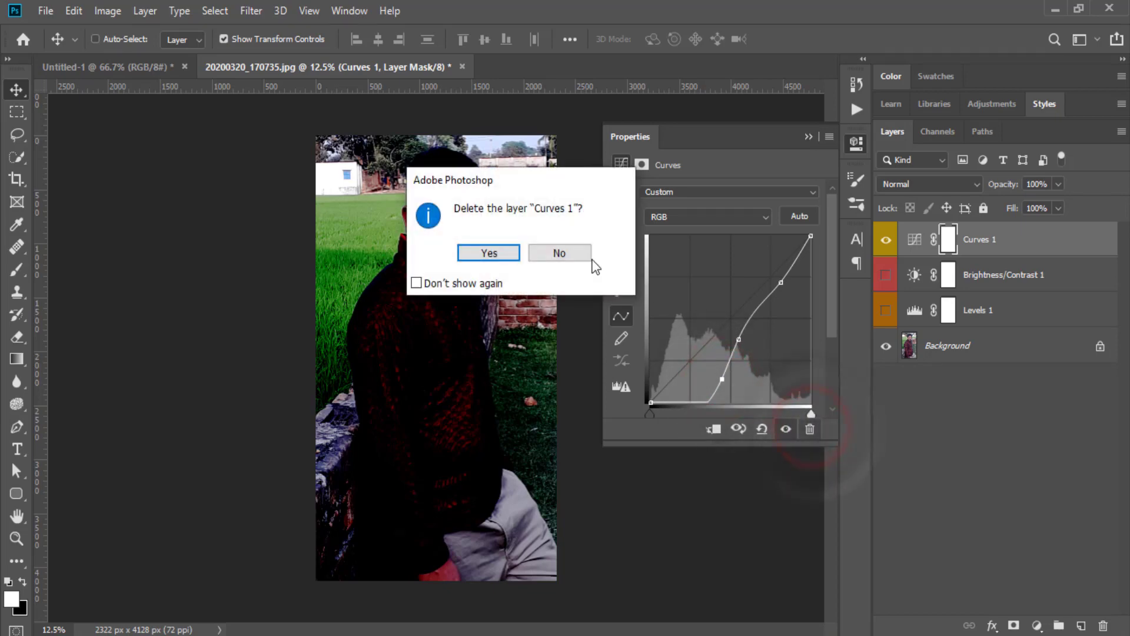
left_click(562, 253)
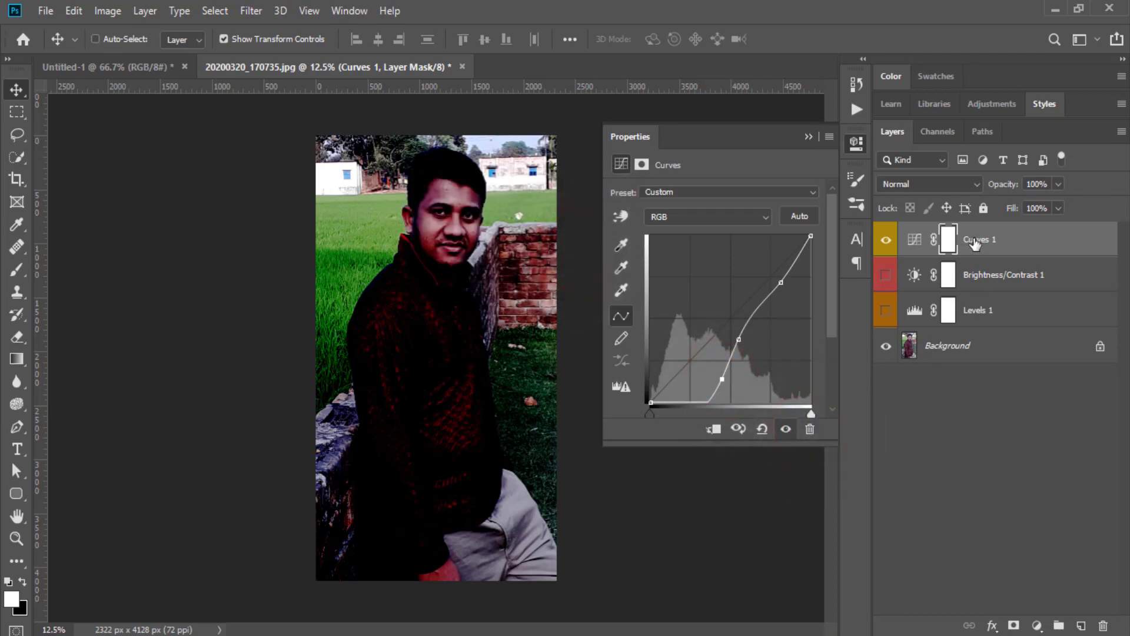
Reset the curve and drag points into a strong S-curve, leaving preset and RGB channel unchanged
left_click(761, 429)
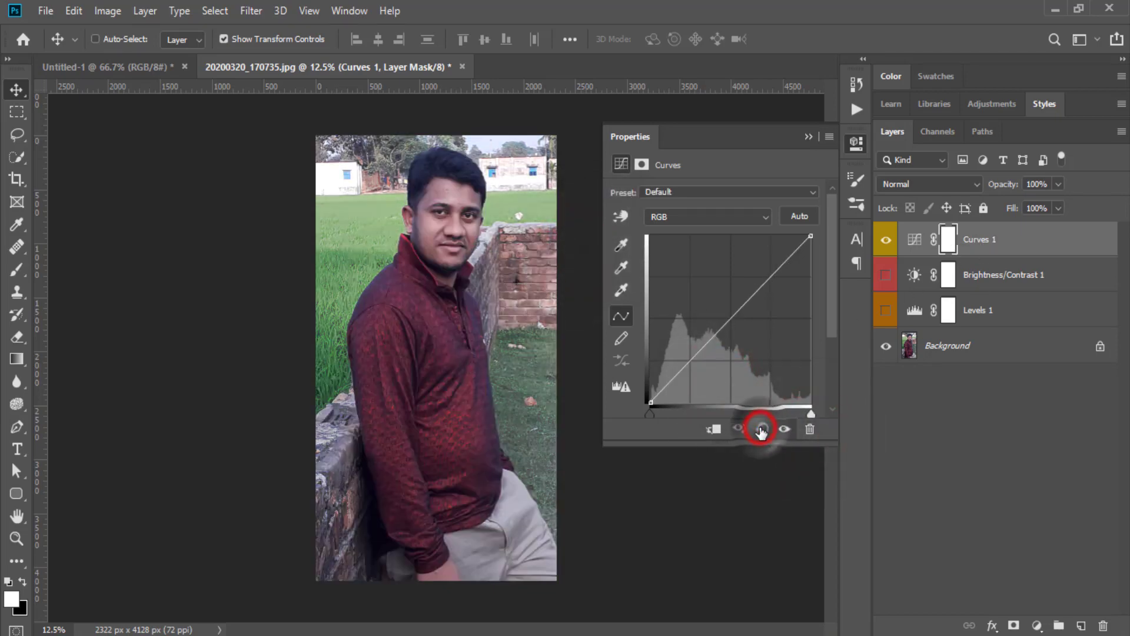
left_click_drag(726, 321, 666, 266)
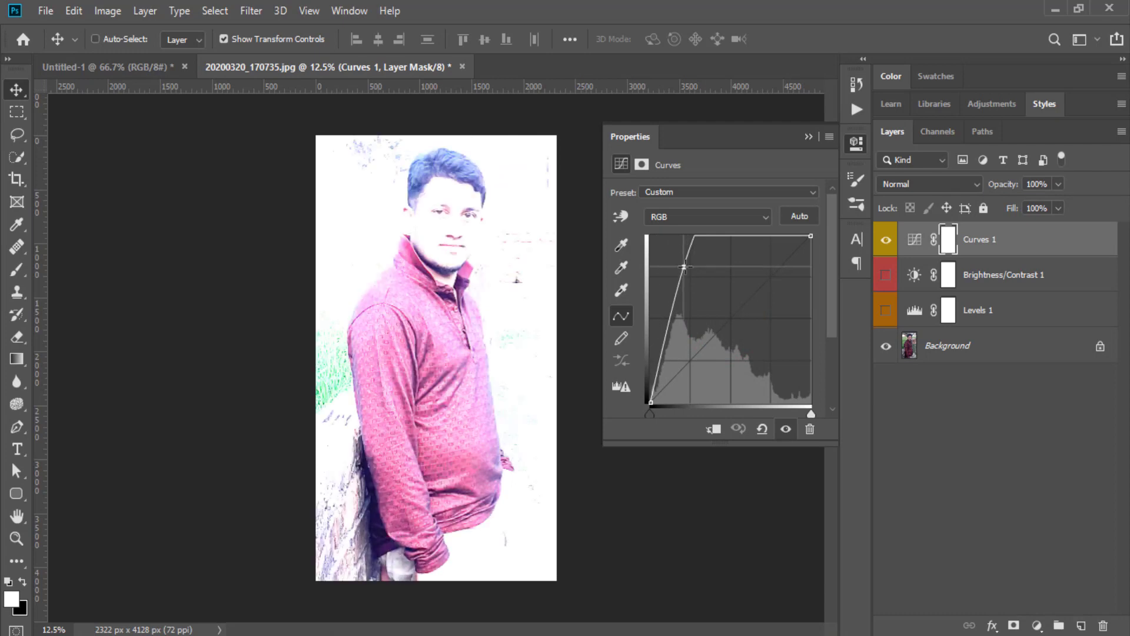
left_click_drag(666, 266, 709, 272)
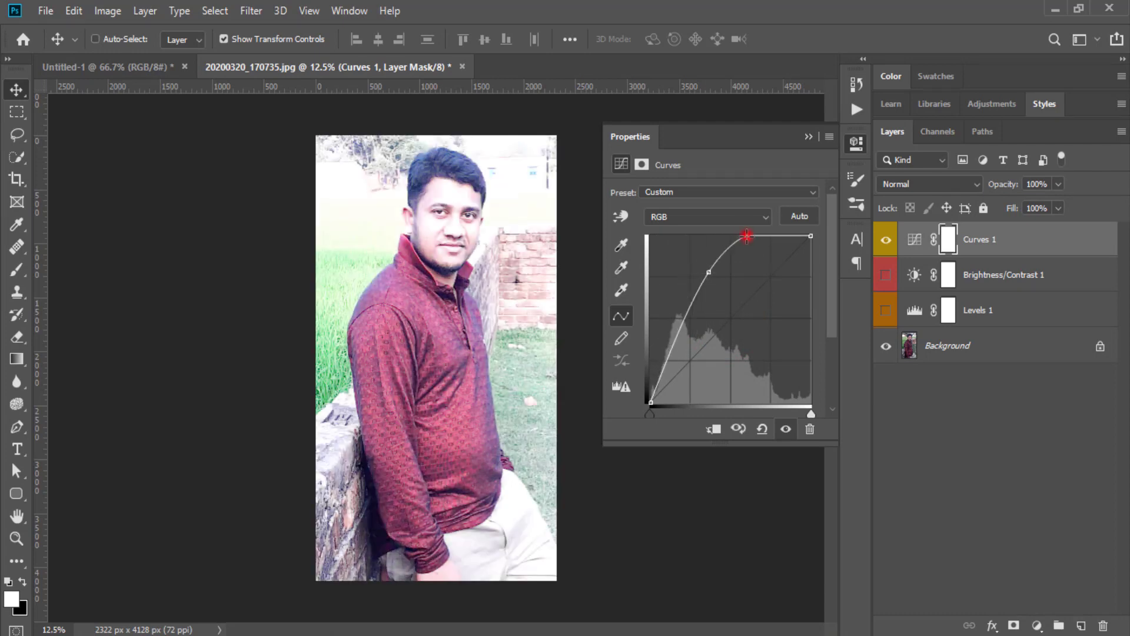
left_click_drag(746, 236, 751, 257)
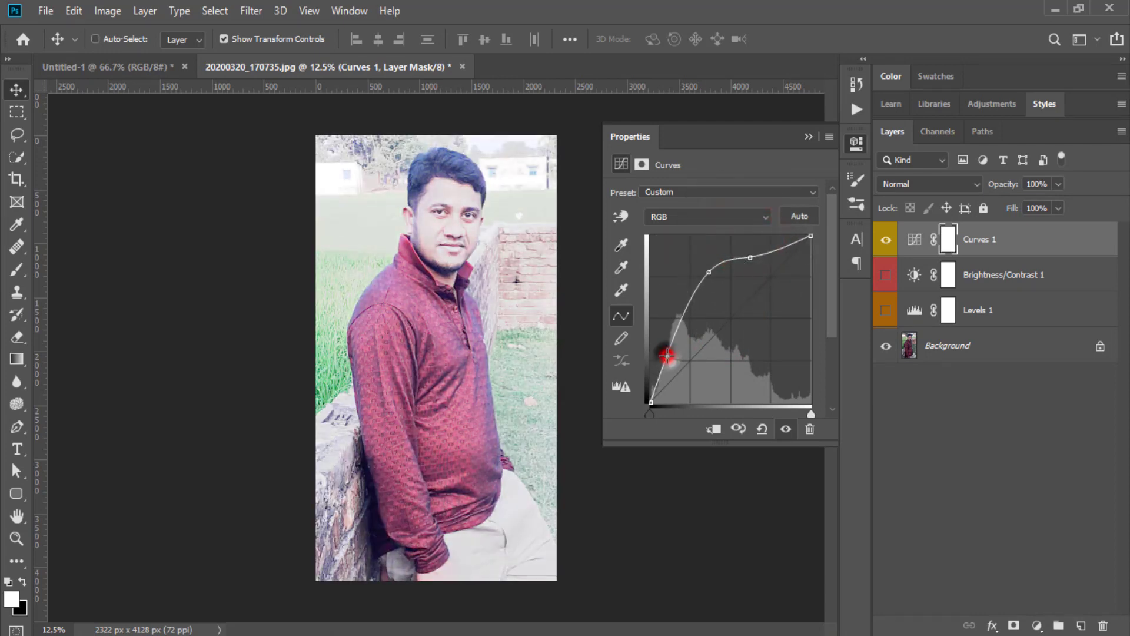
mouse_move(666, 355)
left_mouse_down()
mouse_move(686, 354)
mouse_move(625, 348)
left_mouse_up()
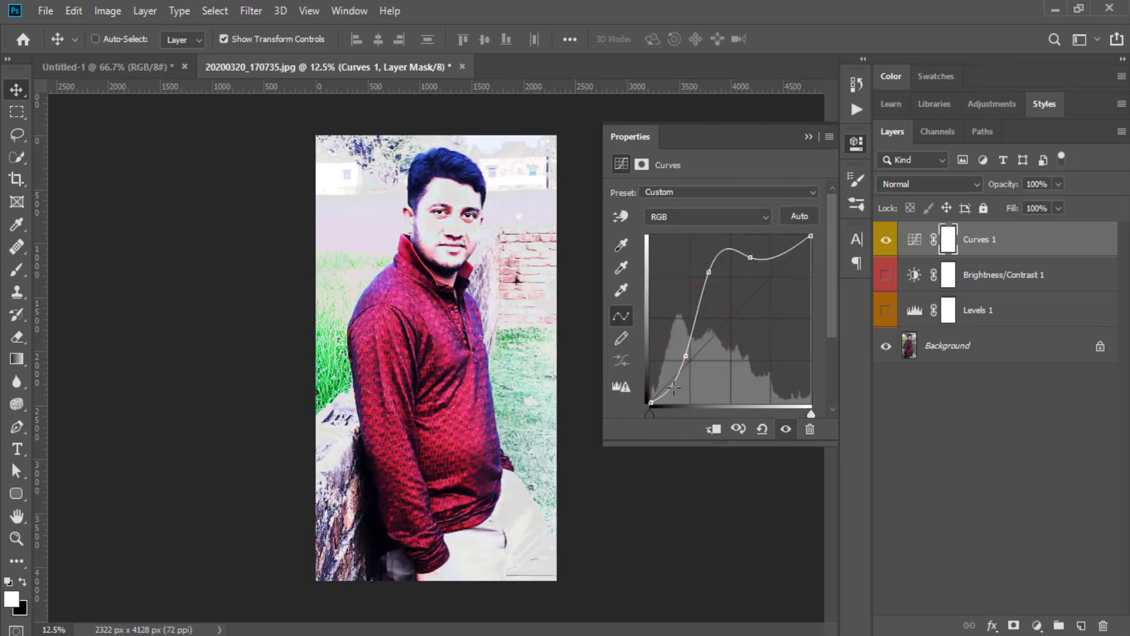
left_click(711, 193)
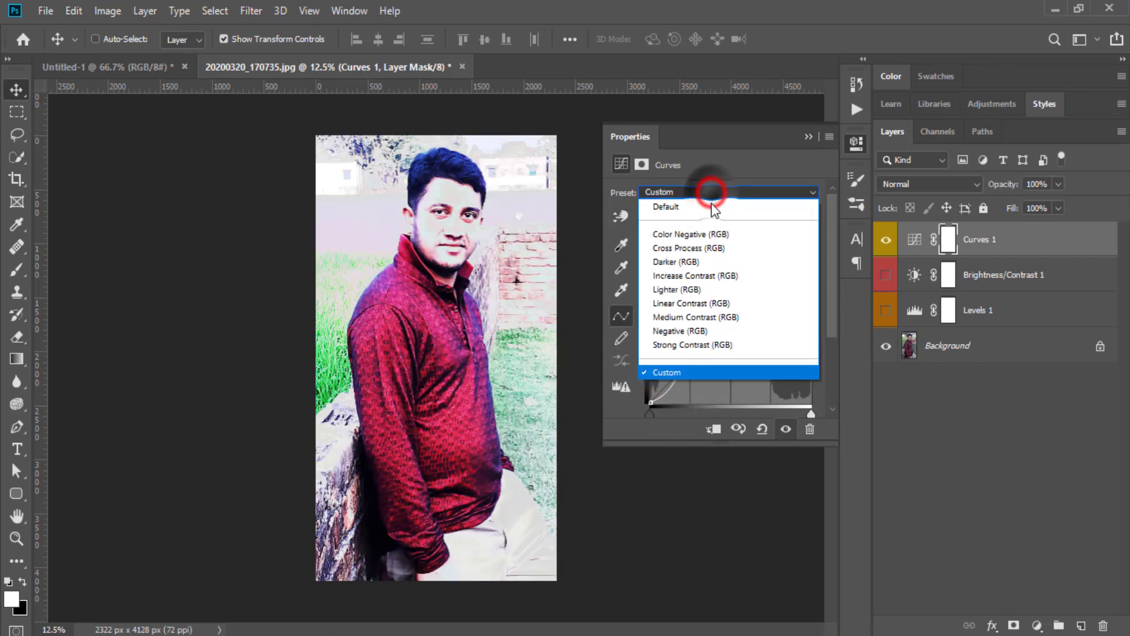
left_click(723, 144)
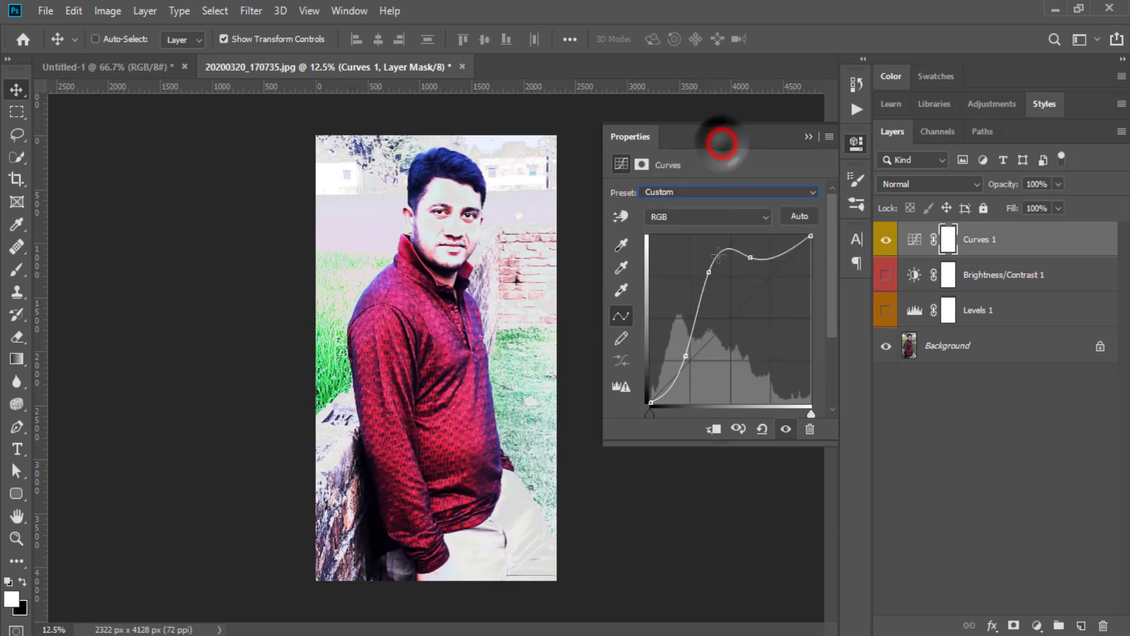
left_click(694, 219)
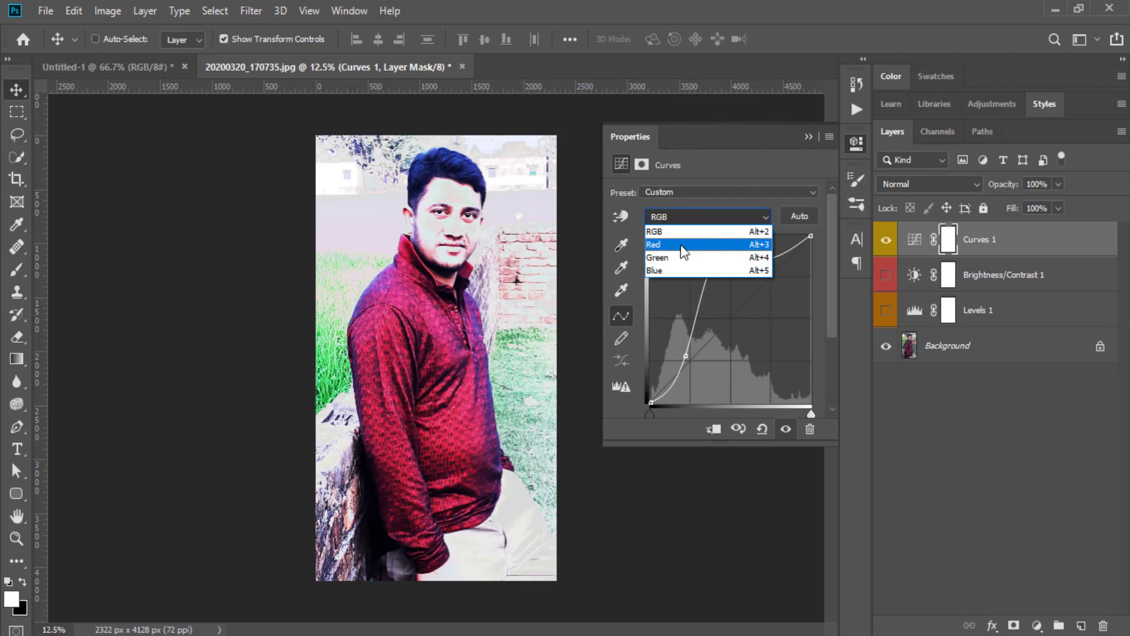
left_click(709, 133)
Sketch freehand strokes on the Curves 1 curve with the pencil option
left_click(621, 339)
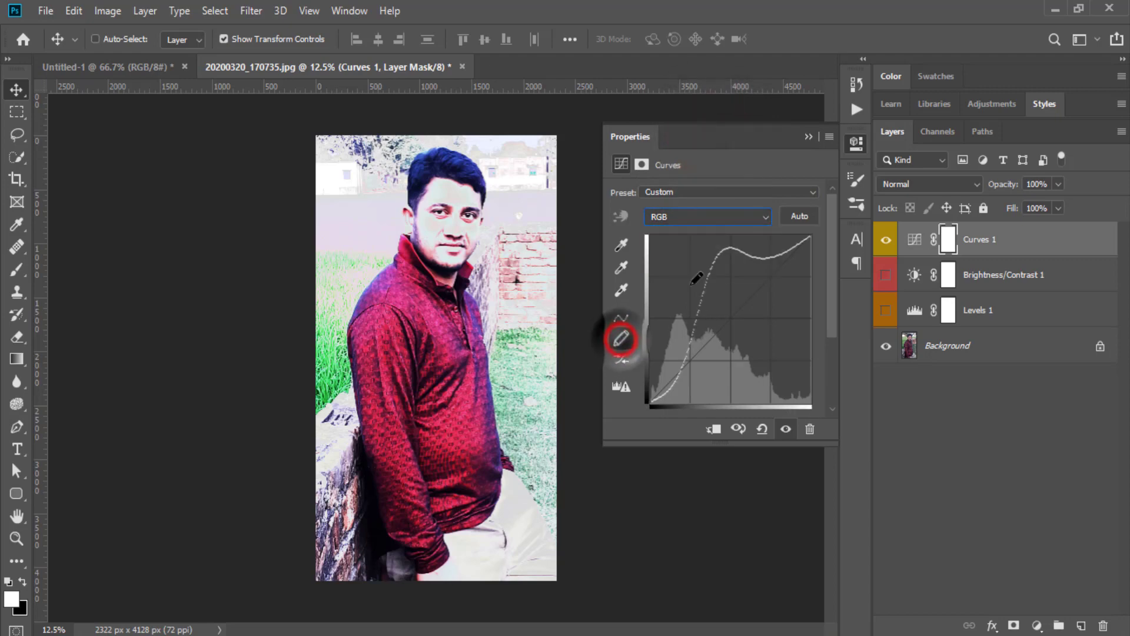
left_click_drag(732, 386, 763, 282)
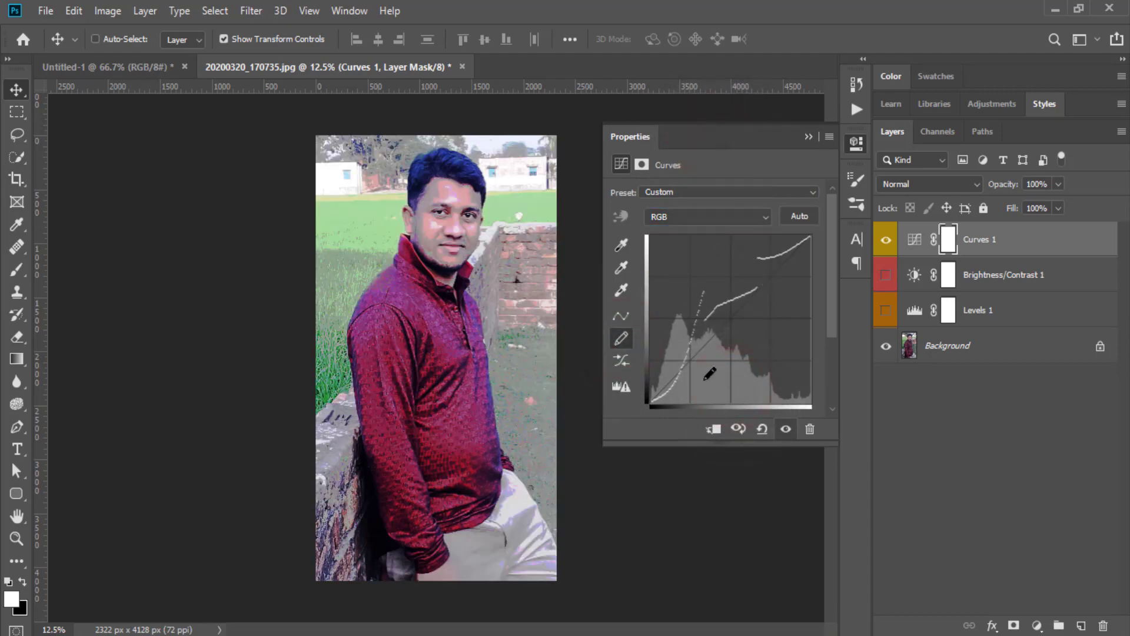
left_click_drag(663, 353, 768, 315)
left_click_drag(770, 256, 793, 241)
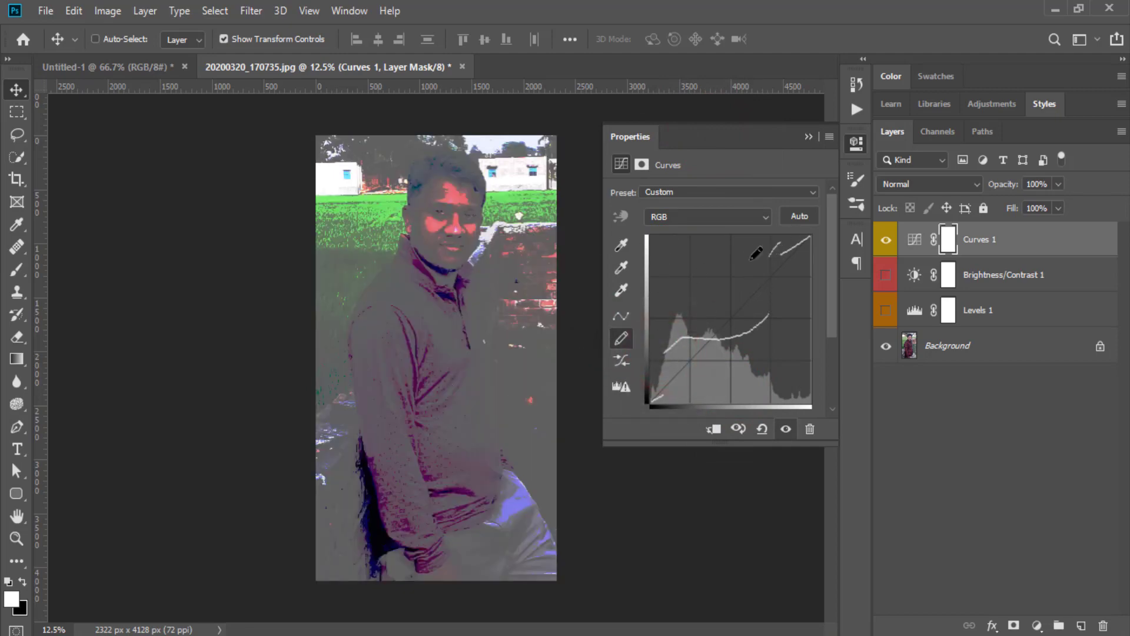
mouse_move(655, 397)
left_mouse_down()
mouse_move(694, 308)
mouse_move(768, 257)
left_mouse_up()
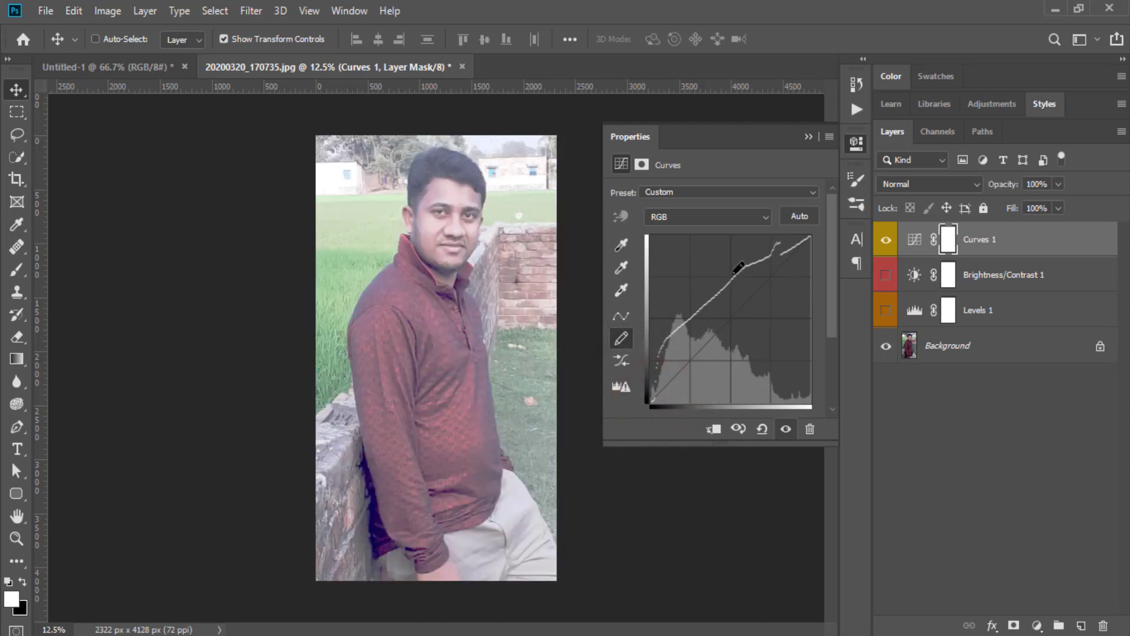
left_click_drag(701, 388, 788, 305)
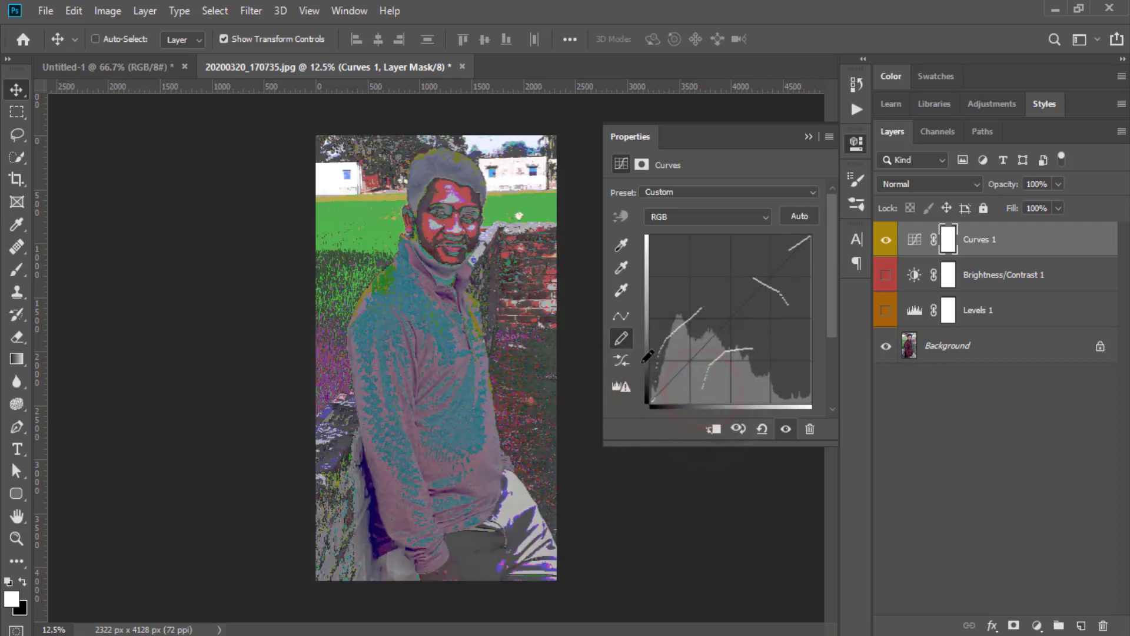
Set a white point sampled from the photo, then close Properties and hide Curves 1
left_click(621, 290)
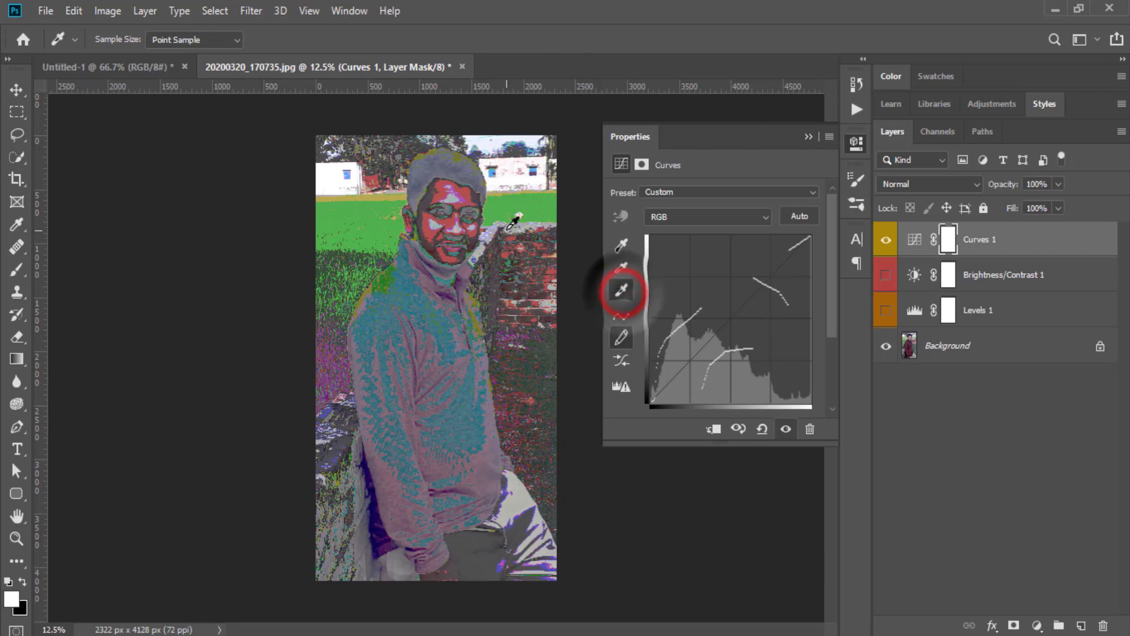
left_click(480, 194)
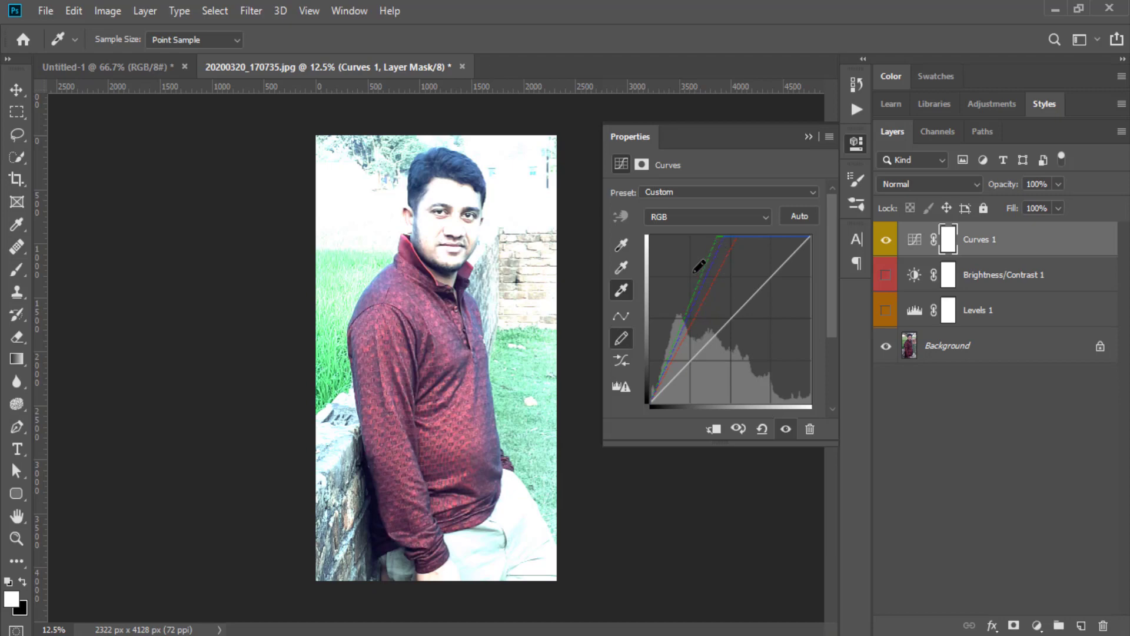
left_click(742, 330)
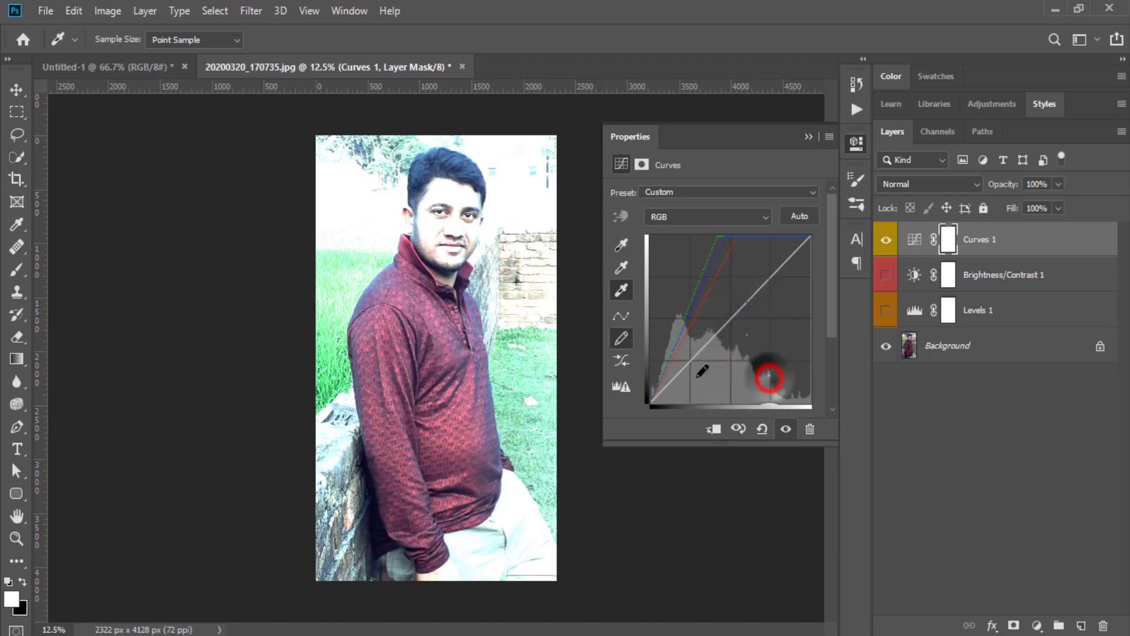
left_click(523, 487)
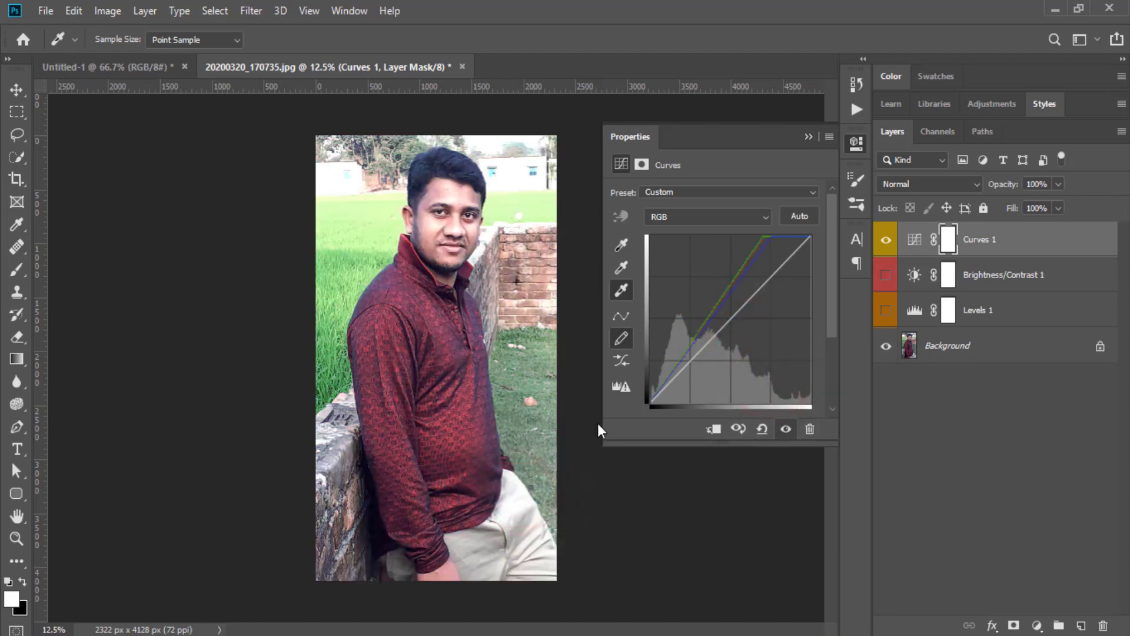
left_click(810, 136)
left_click(887, 240)
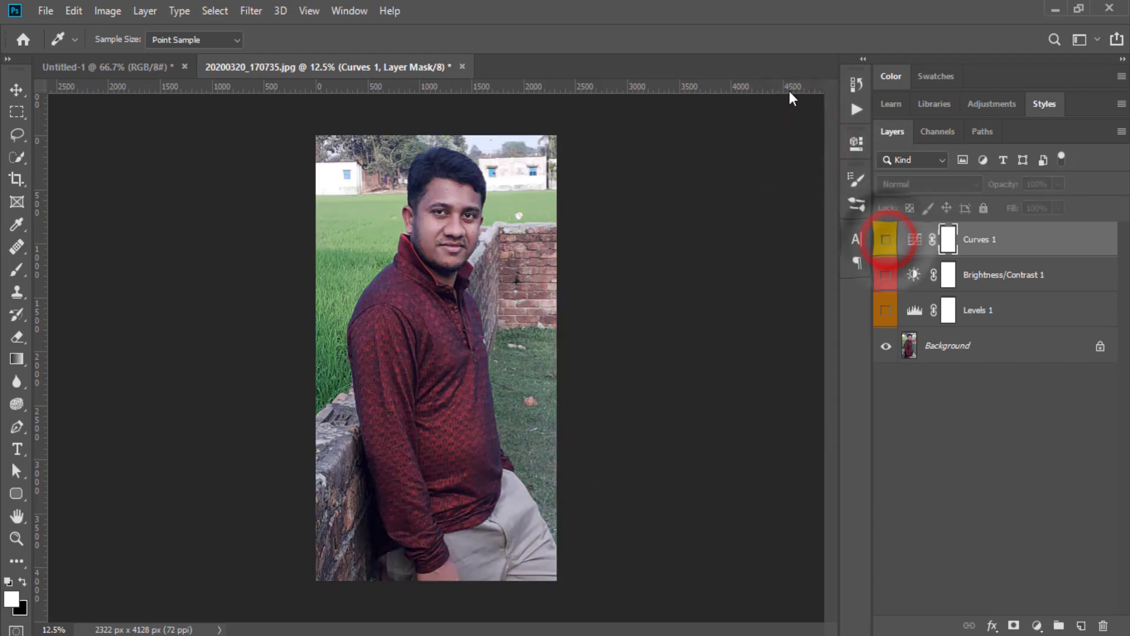
Add an Exposure adjustment layer named Exposure 1 with a yellow colour label
left_click(145, 11)
mouse_move(230, 235)
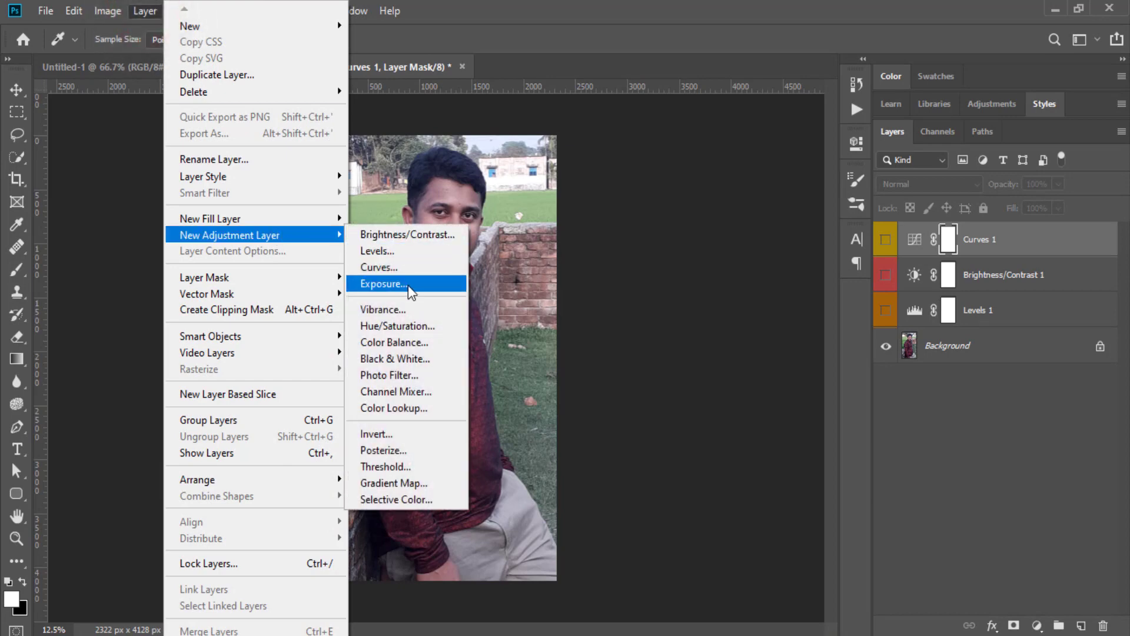
left_click(386, 285)
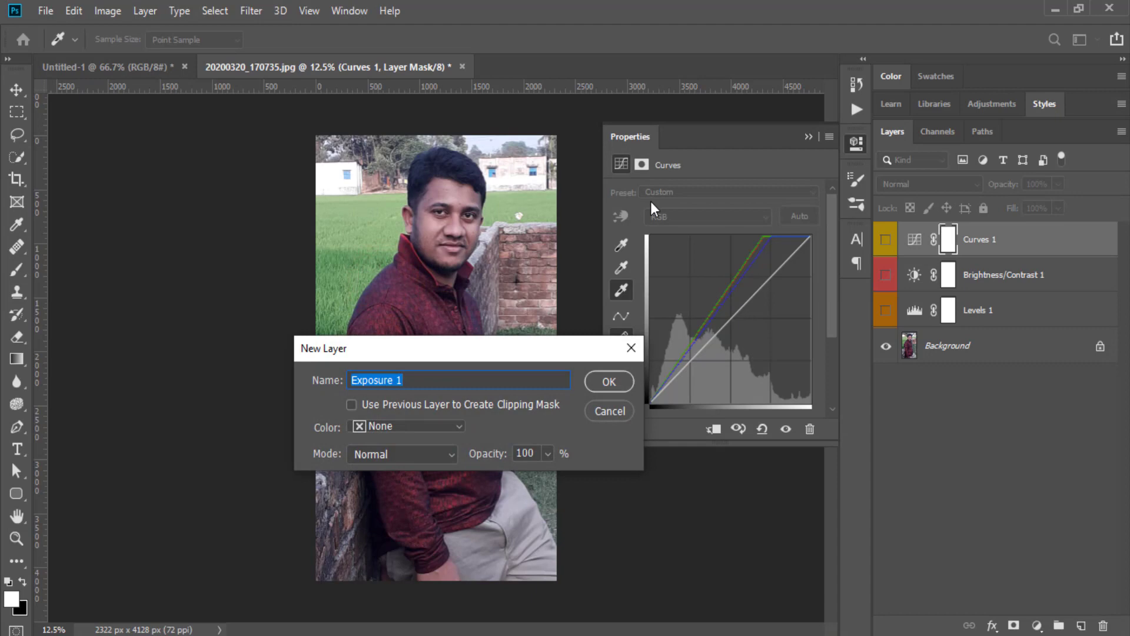
left_click(451, 422)
left_click(404, 506)
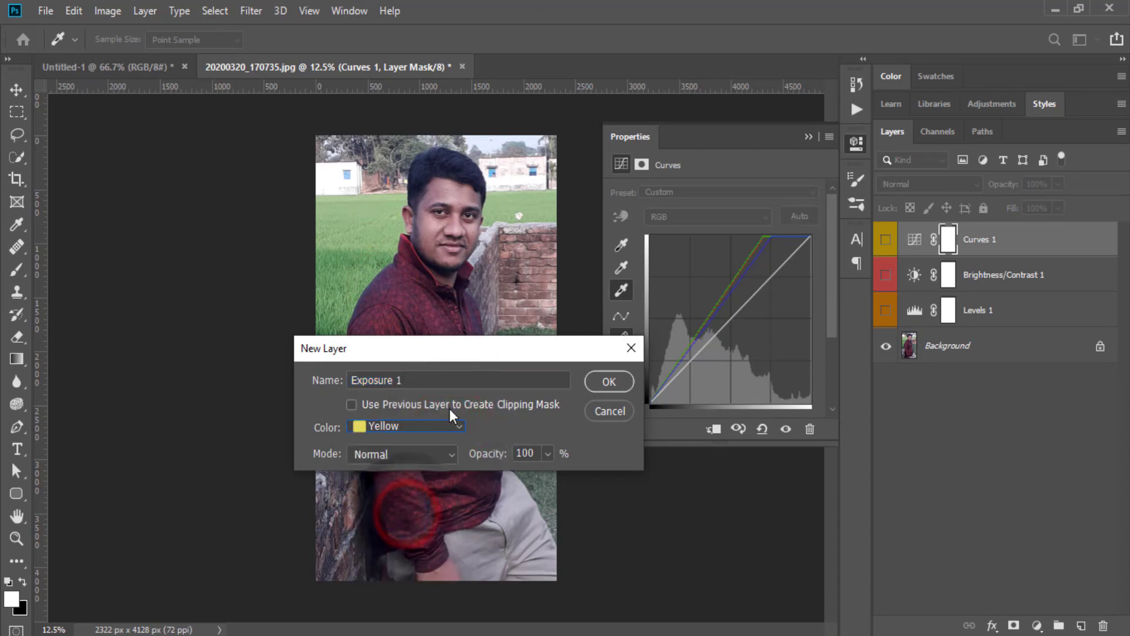
left_click(607, 382)
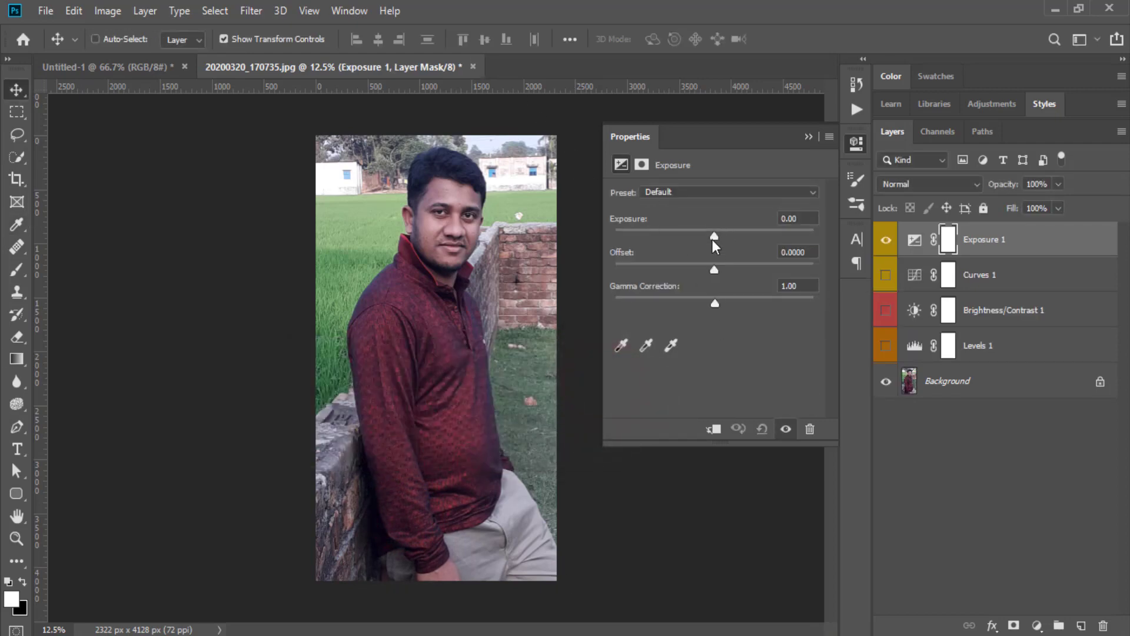
Set Exposure 1 to about +0.17 exposure, -0.075 offset and 0.69 gamma
mouse_move(714, 236)
left_mouse_down()
mouse_move(825, 235)
mouse_move(648, 235)
mouse_move(717, 230)
left_mouse_up()
mouse_move(714, 269)
left_mouse_down()
mouse_move(801, 272)
mouse_move(684, 270)
mouse_move(700, 268)
mouse_move(717, 303)
mouse_move(797, 302)
mouse_move(651, 309)
mouse_move(739, 302)
left_mouse_up()
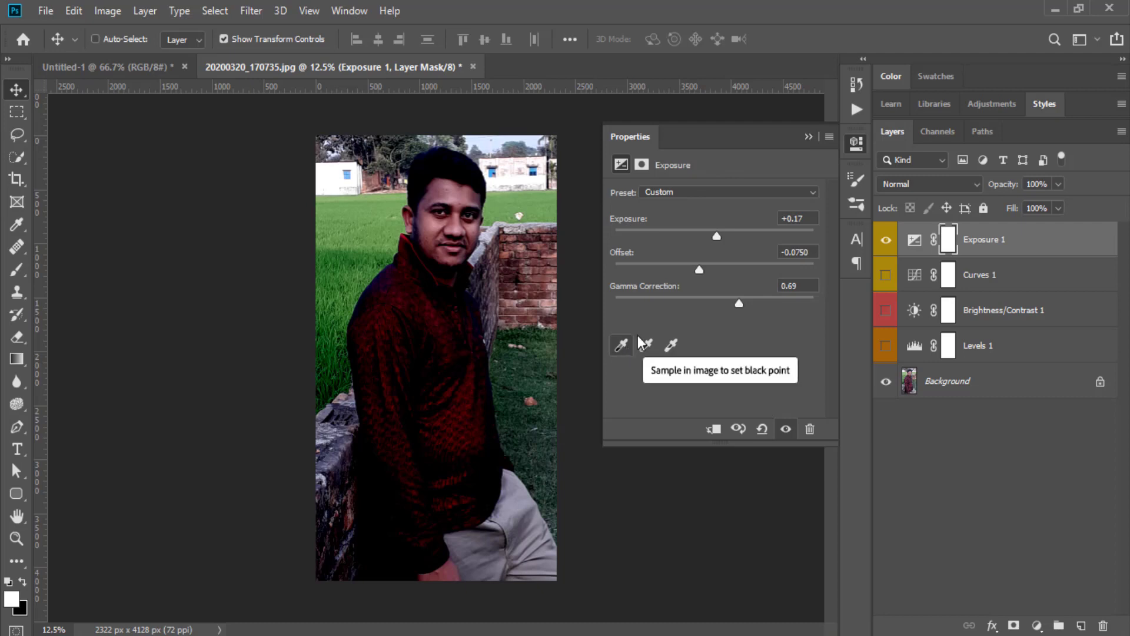
left_click(809, 134)
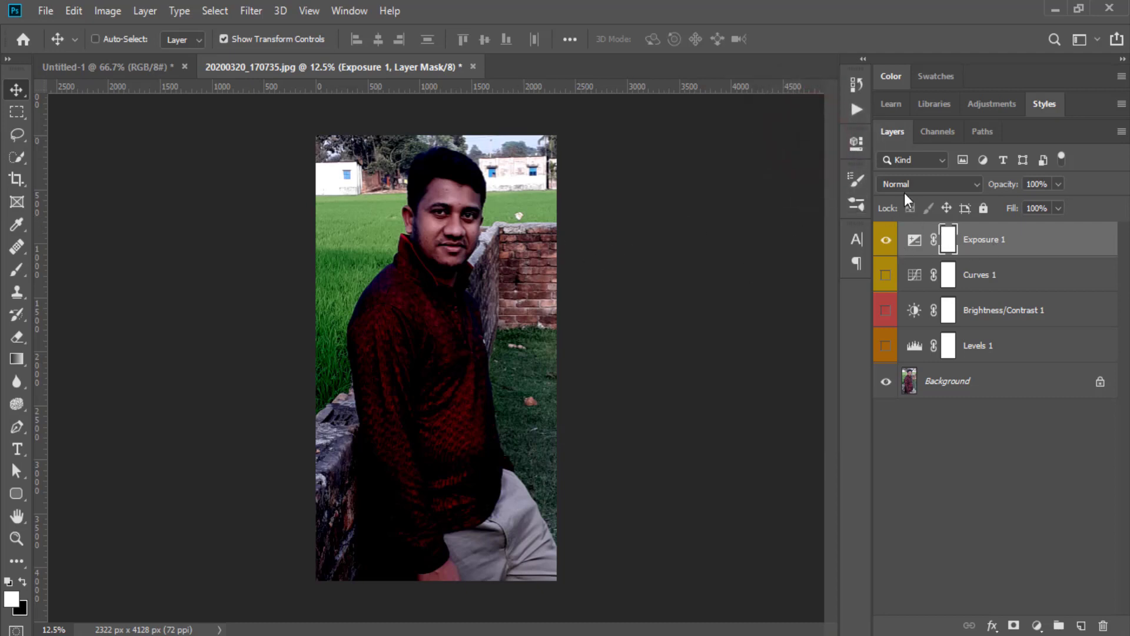
Preview blend modes on Exposure 1 and leave it at Normal
left_click(940, 182)
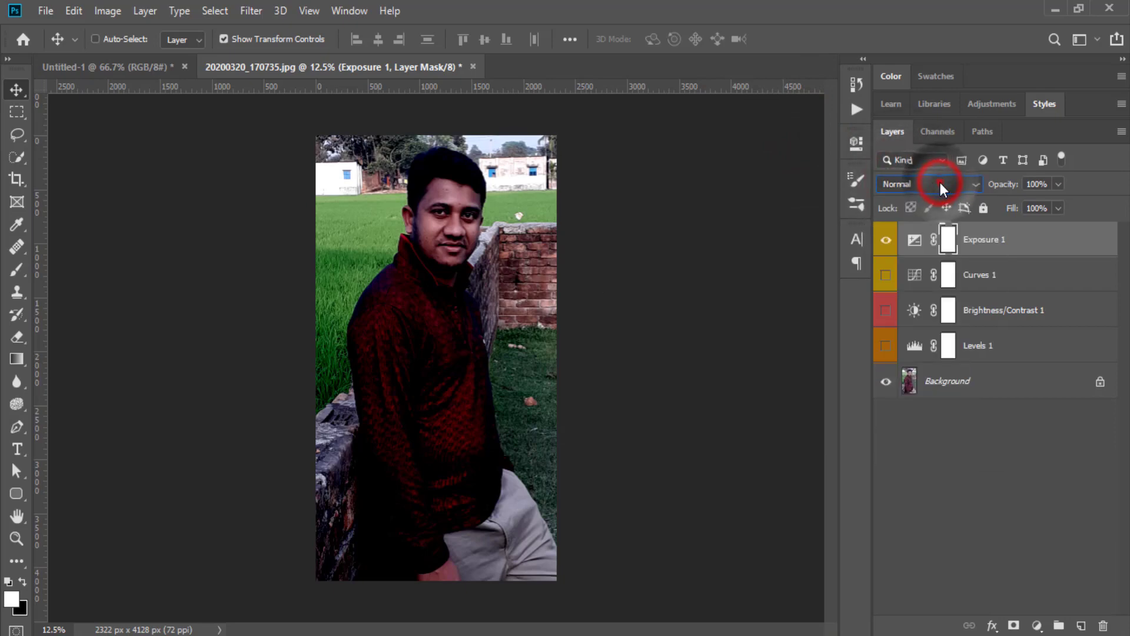
left_click(941, 183)
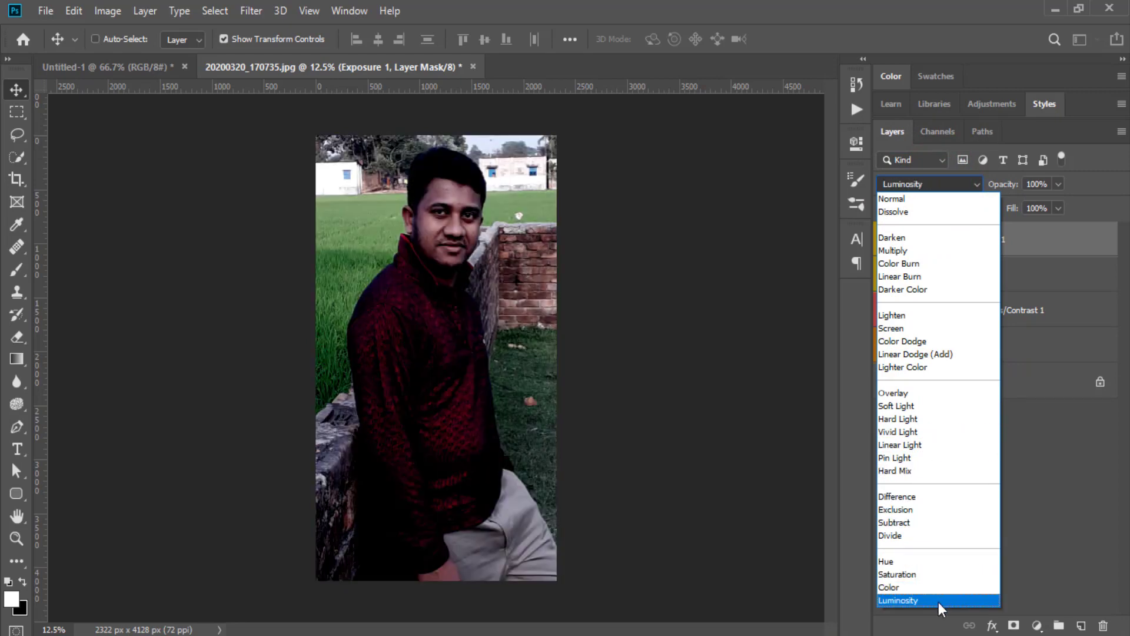
left_click(1080, 582)
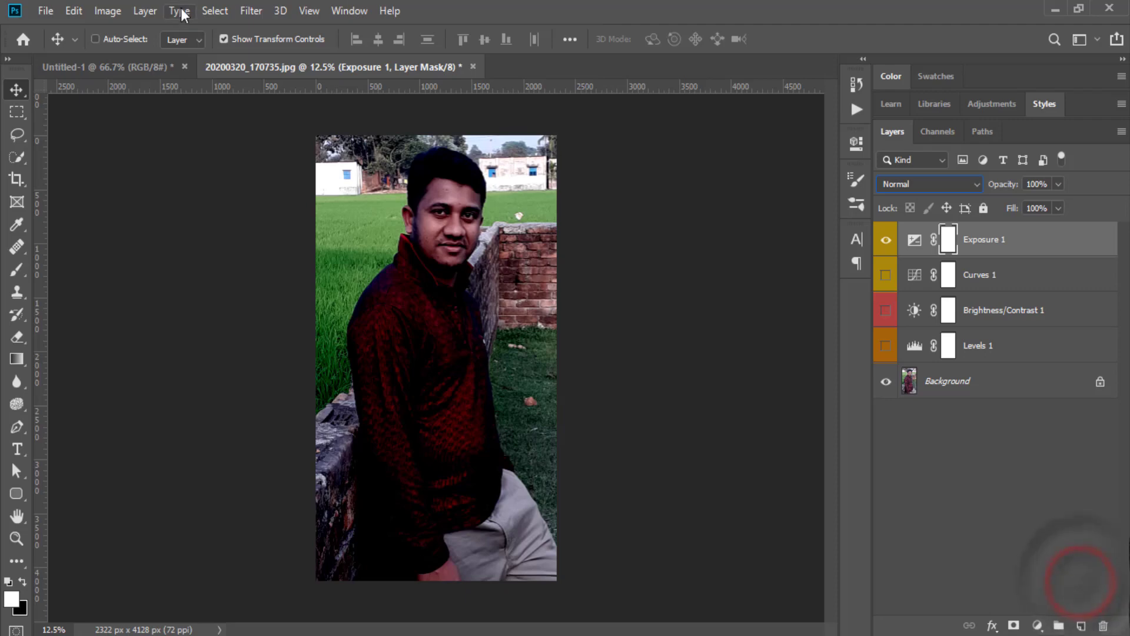
Cancel an extra Exposure 2 layer, then hide Exposure 1 and close its Properties
left_click(144, 10)
mouse_move(229, 235)
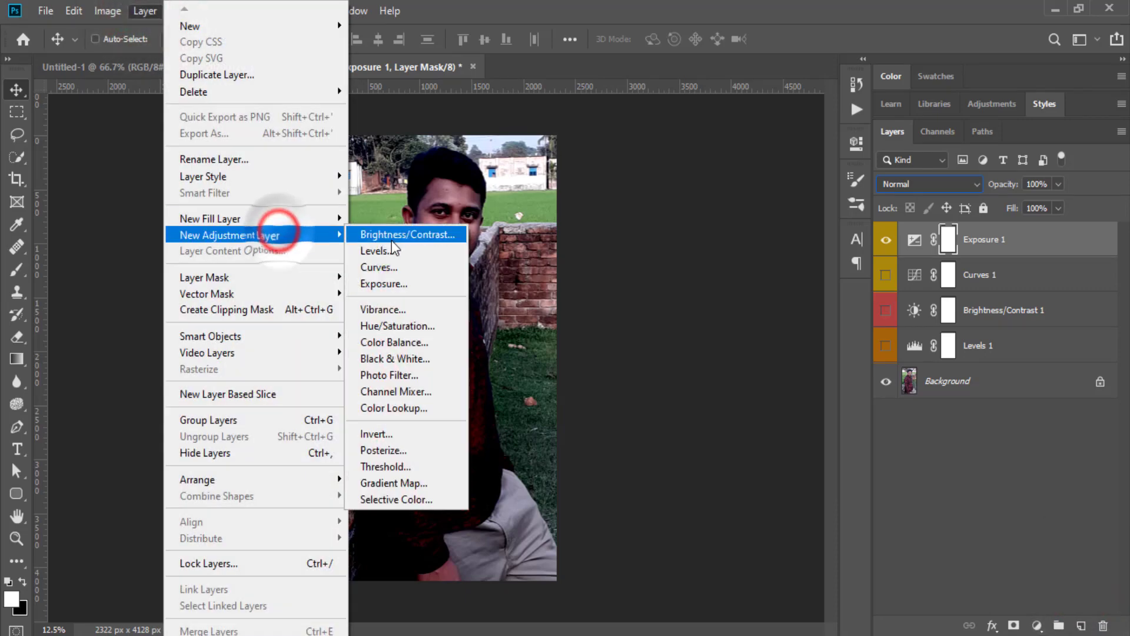
left_click(404, 282)
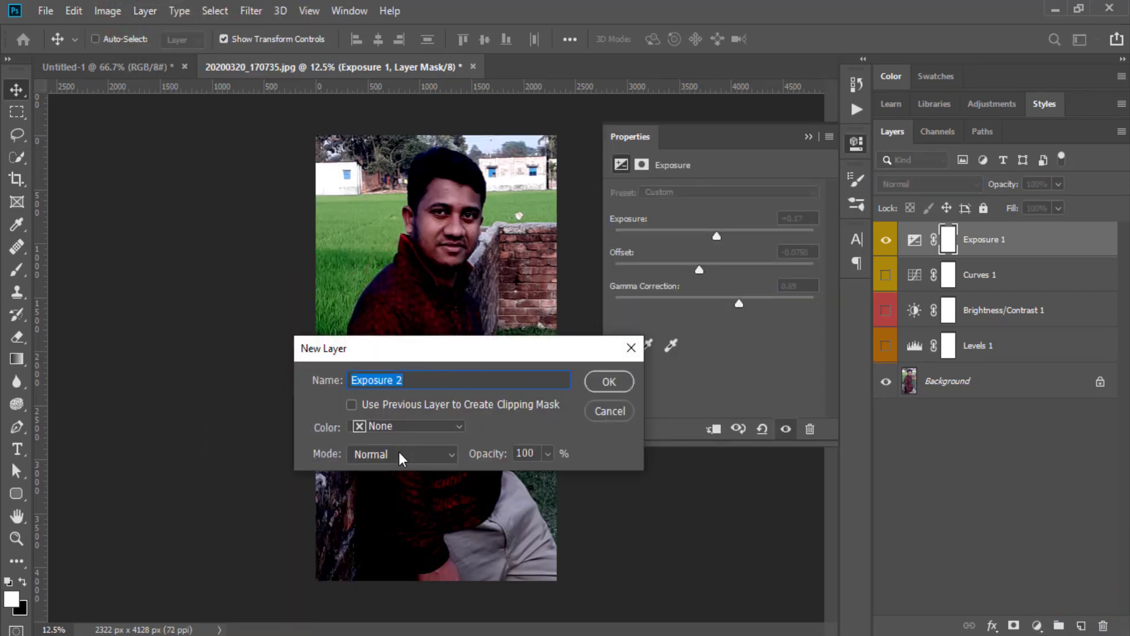
left_click(388, 453)
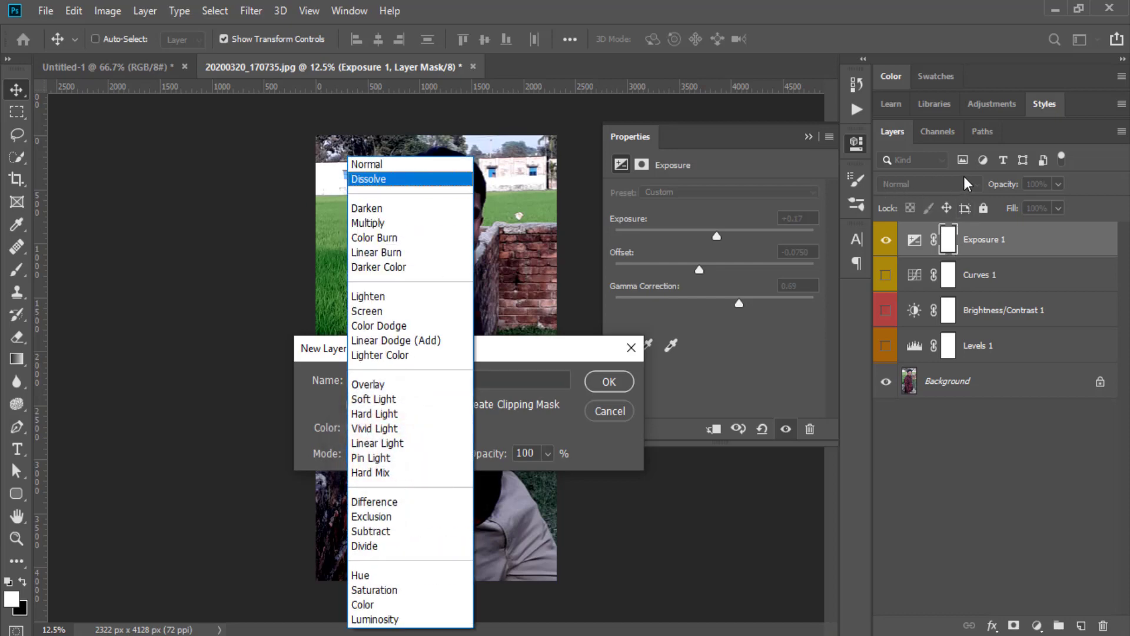
left_click(591, 356)
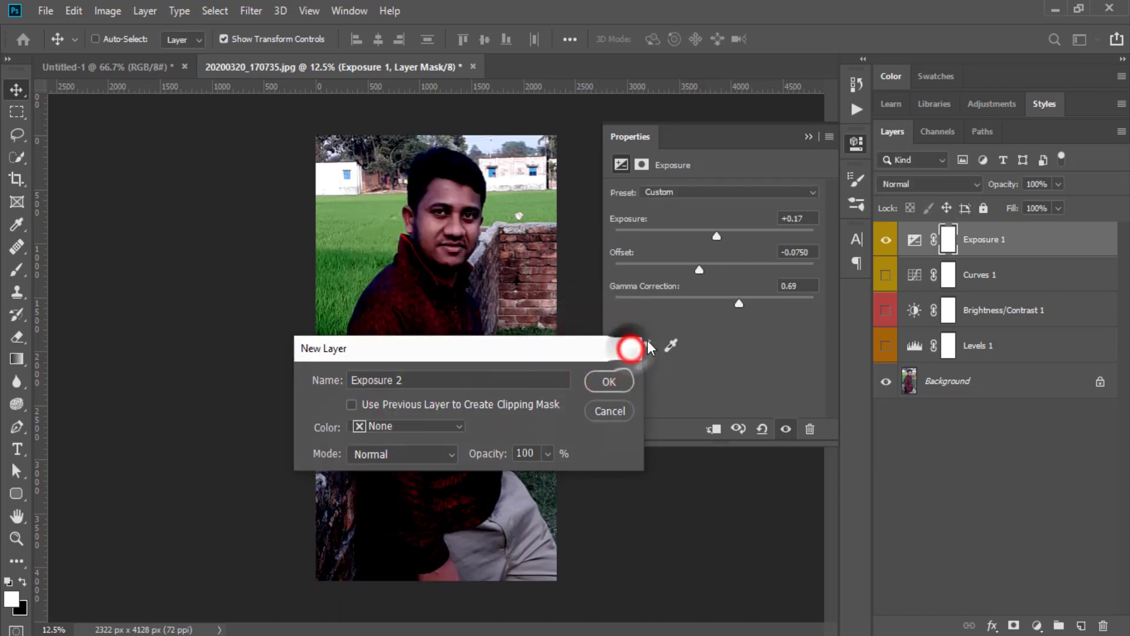
left_click(631, 347)
left_click(886, 240)
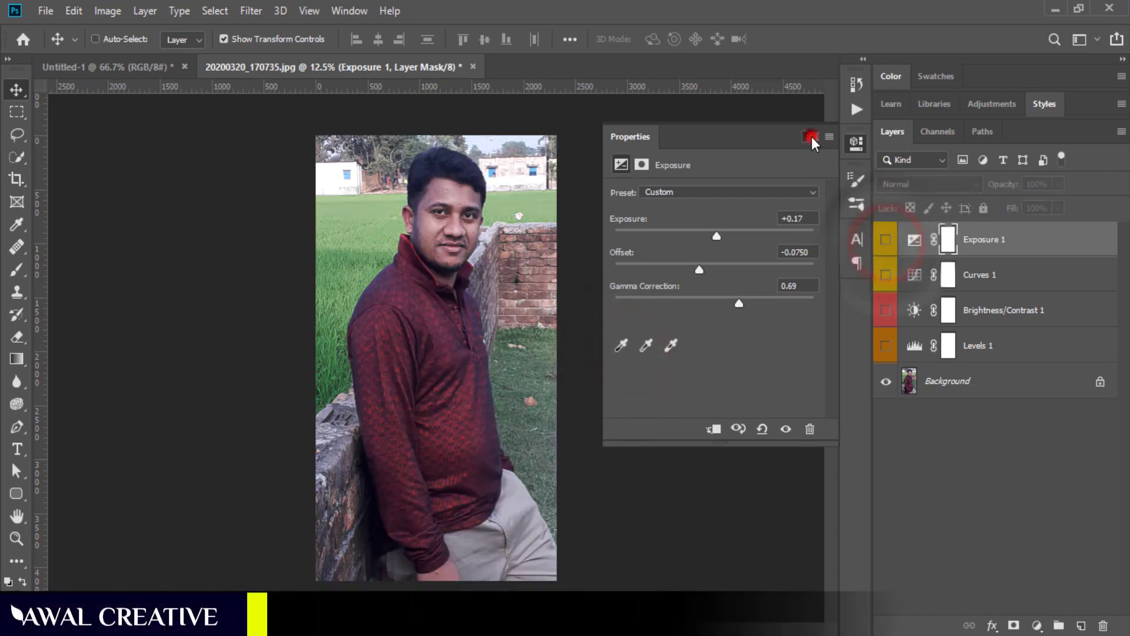
left_click(809, 136)
Add a Vibrance 1 layer with clipping off, a blue label and Normal mode
left_click(137, 6)
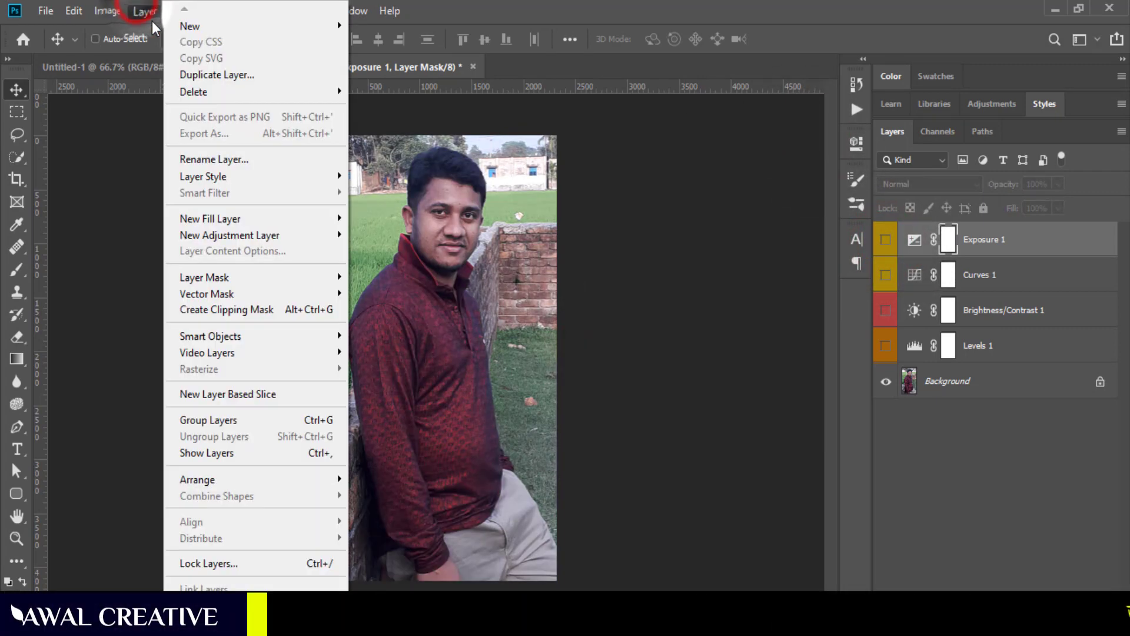
left_click(277, 241)
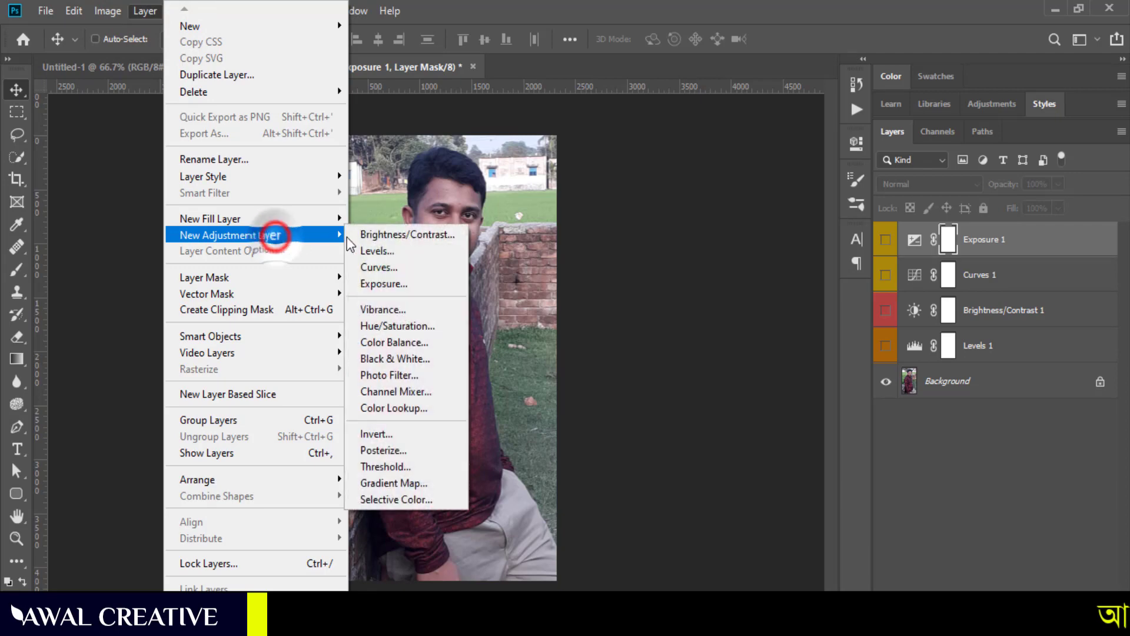
left_click(429, 306)
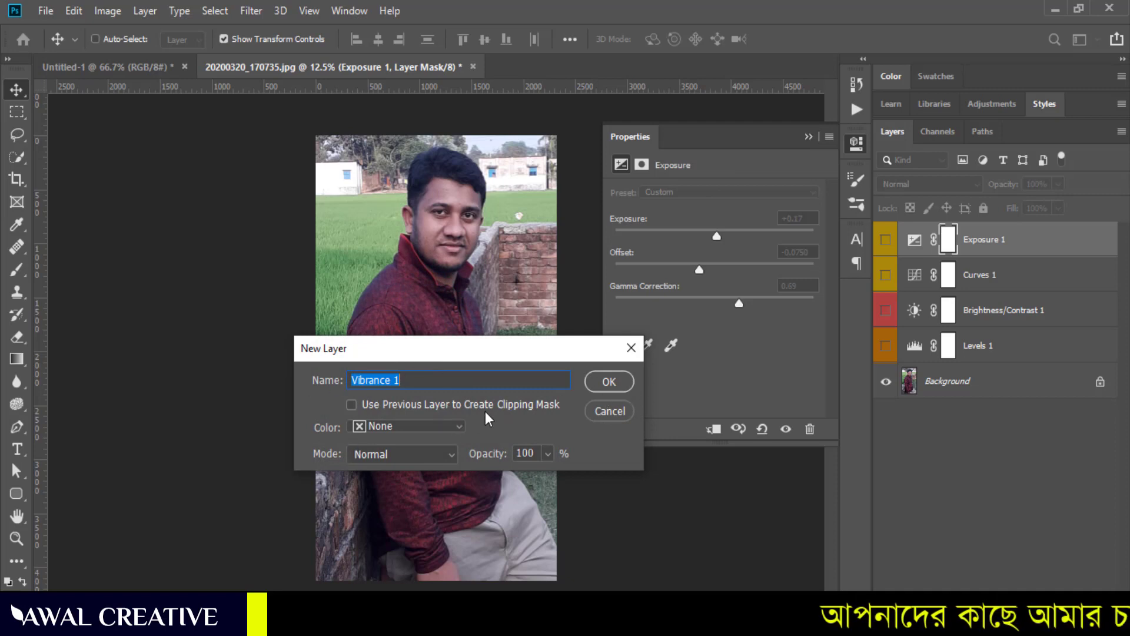
left_click(350, 404)
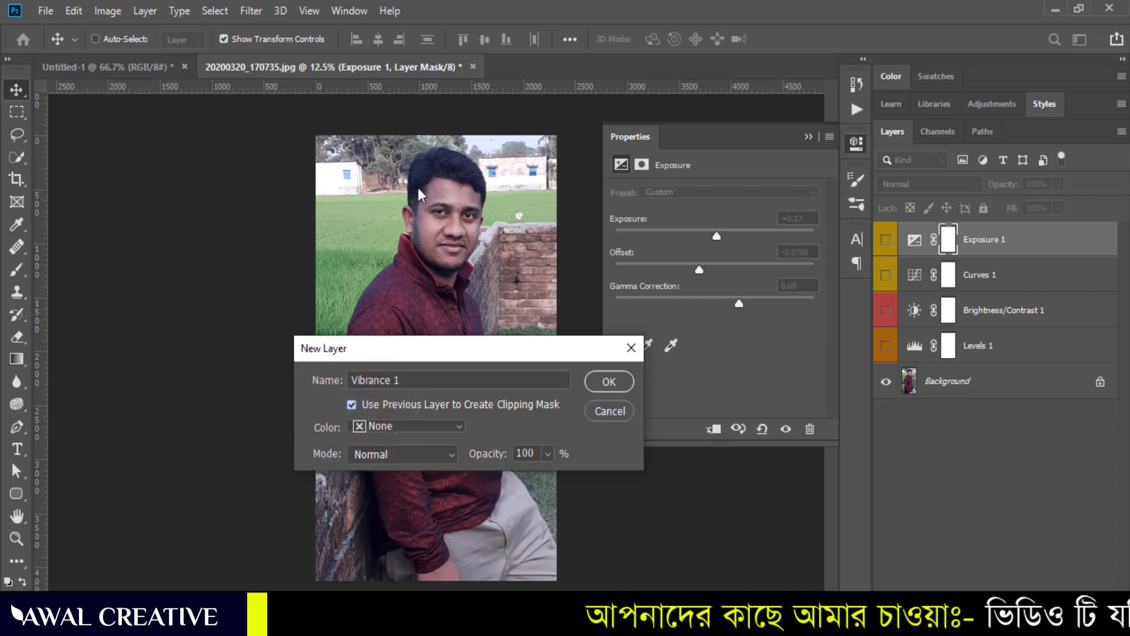
left_click(351, 406)
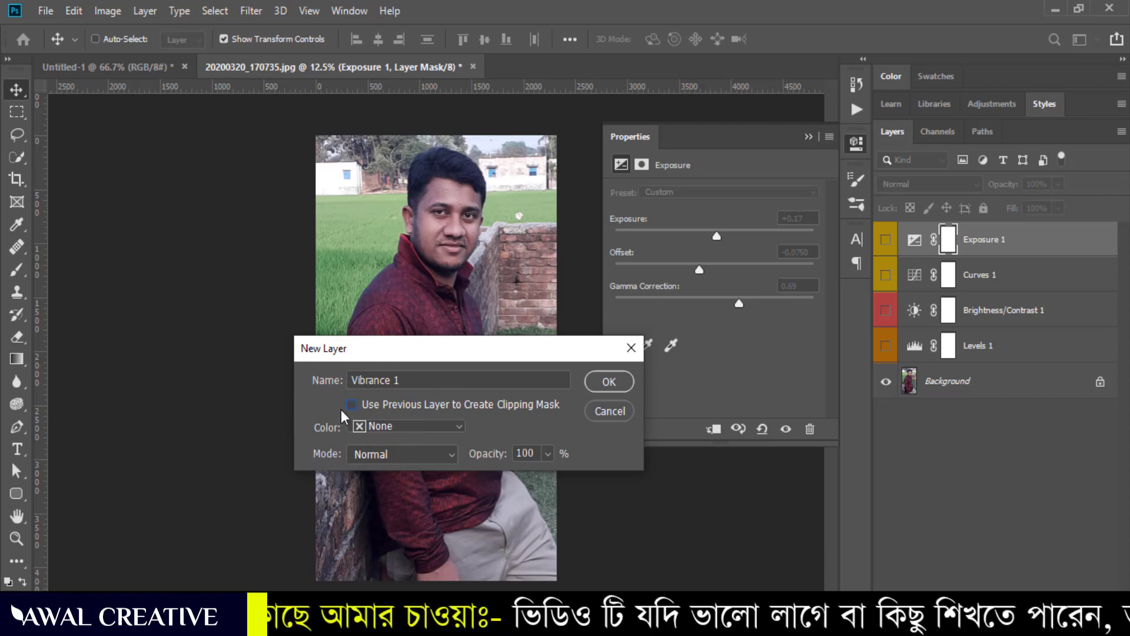
left_click(406, 427)
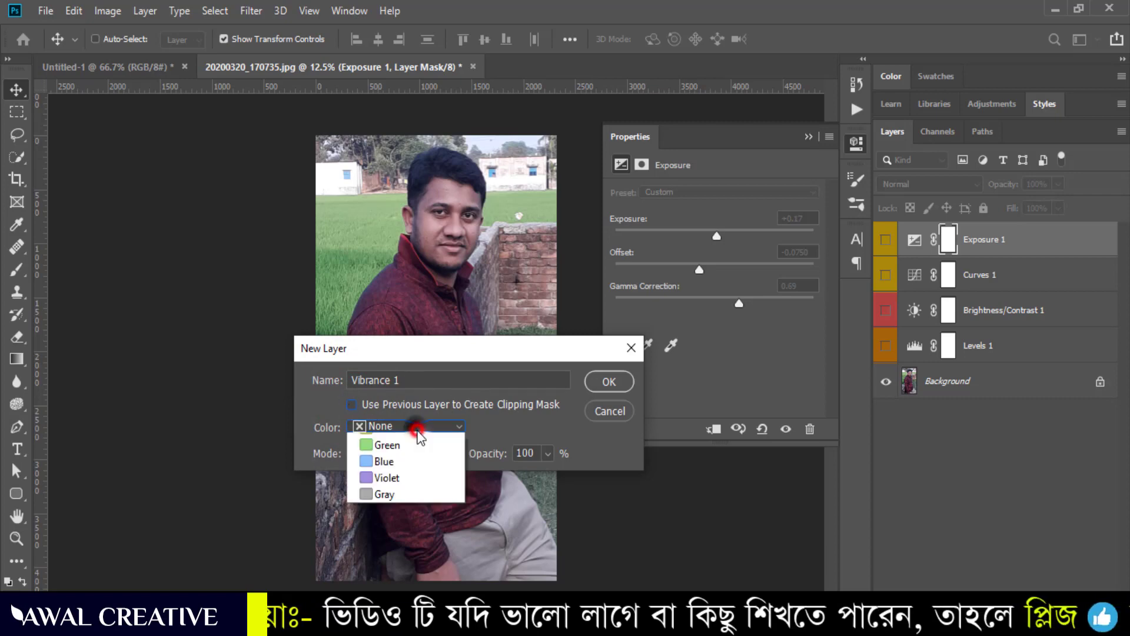
left_click(394, 535)
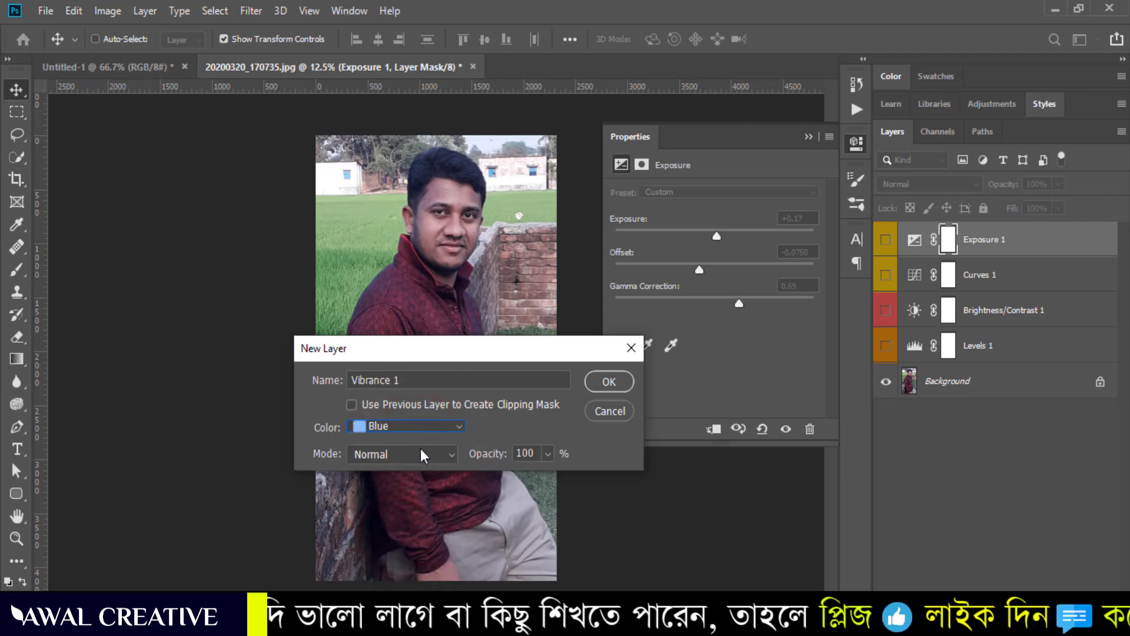
left_click(418, 450)
left_click(517, 349)
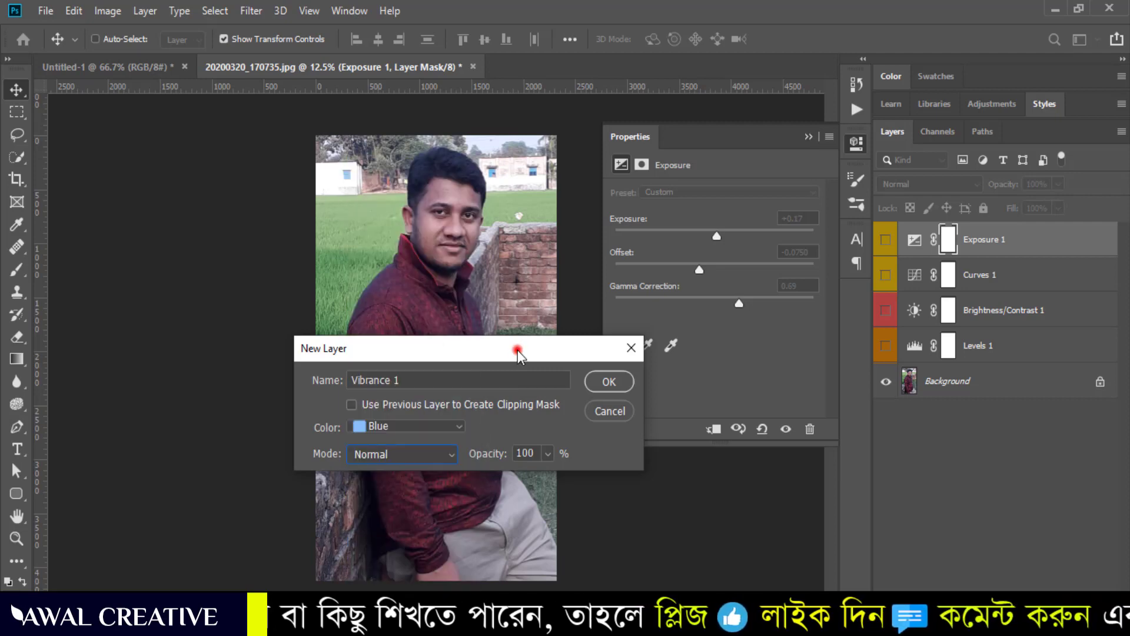
left_click(610, 382)
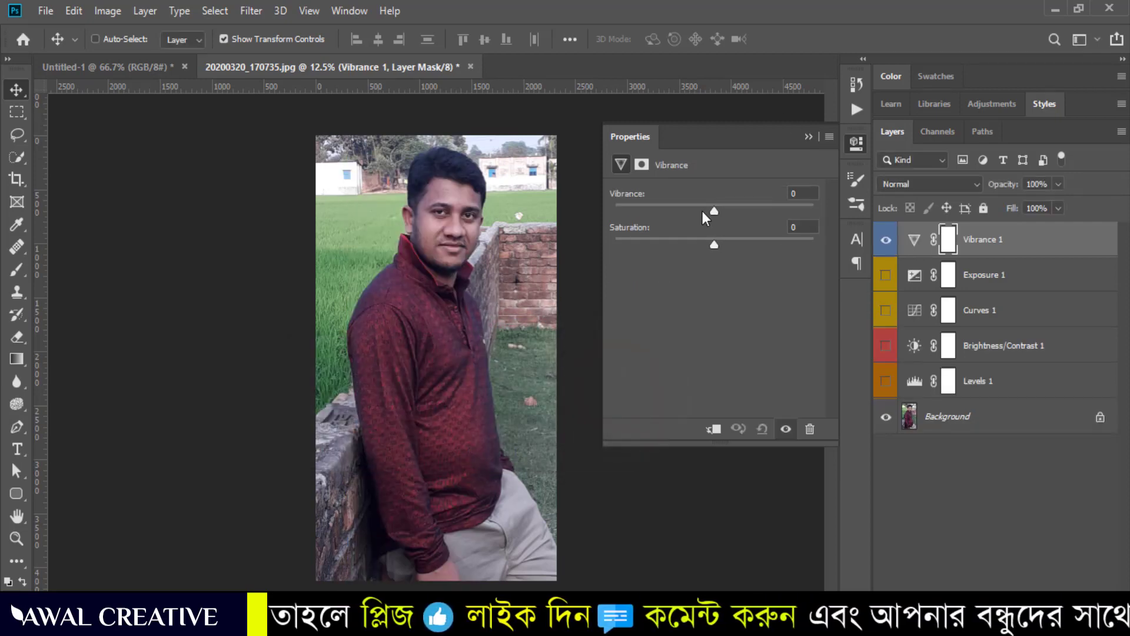
Try various vibrance and saturation values, including a full saturation sweep, then reset to zero
mouse_move(713, 210)
left_mouse_down()
mouse_move(794, 212)
mouse_move(593, 214)
mouse_move(769, 211)
left_mouse_up()
left_click_drag(710, 246, 790, 244)
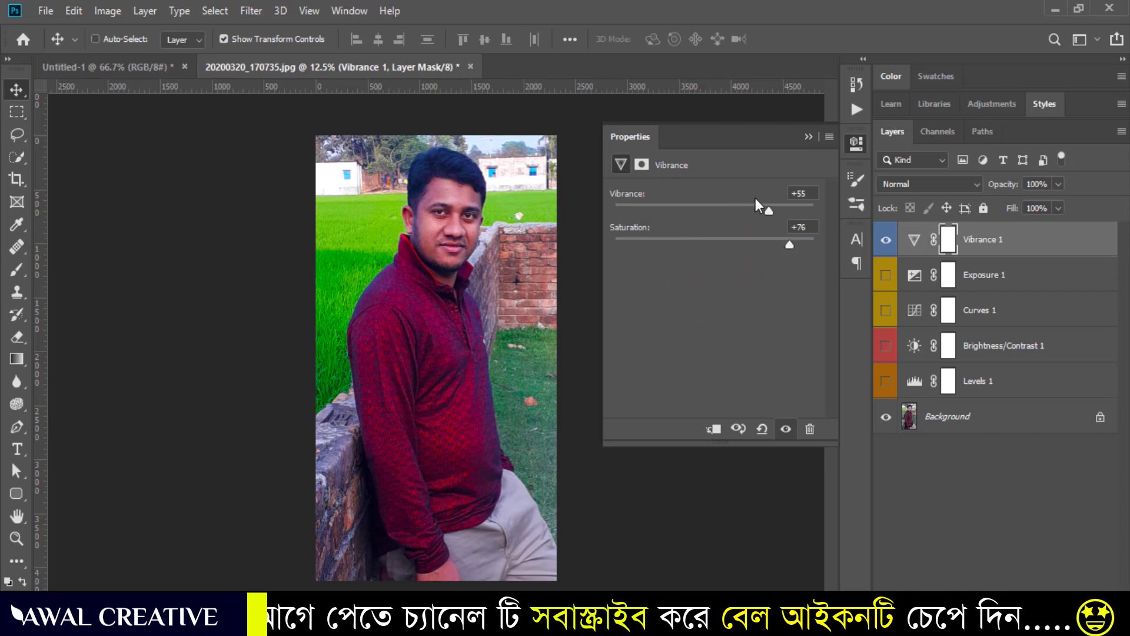
left_click_drag(769, 210, 722, 210)
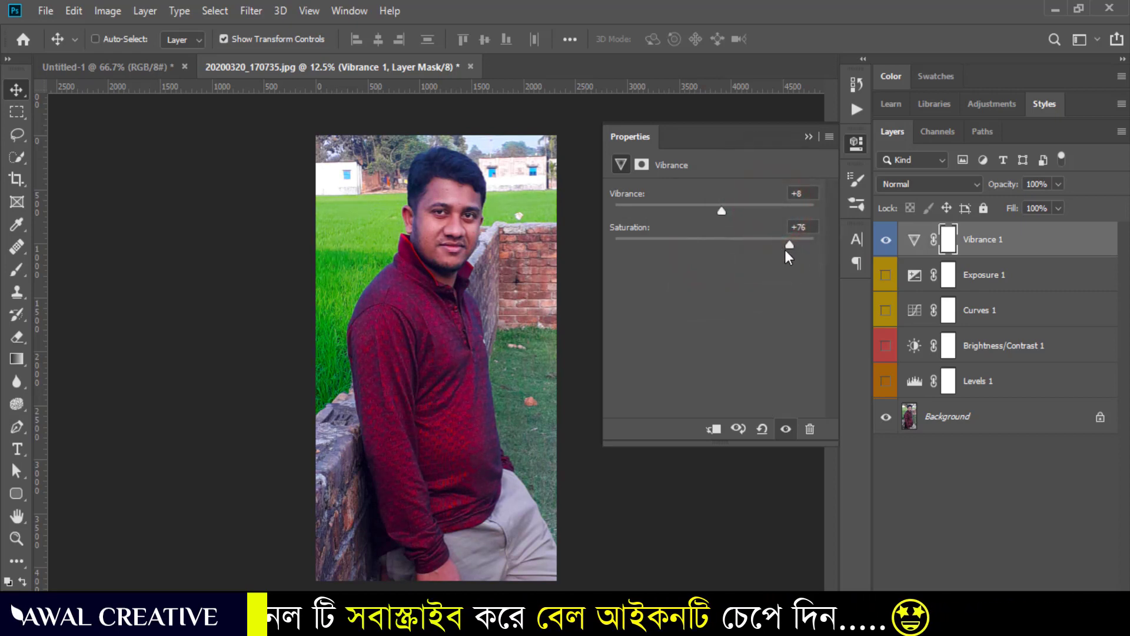
left_click_drag(789, 244, 678, 243)
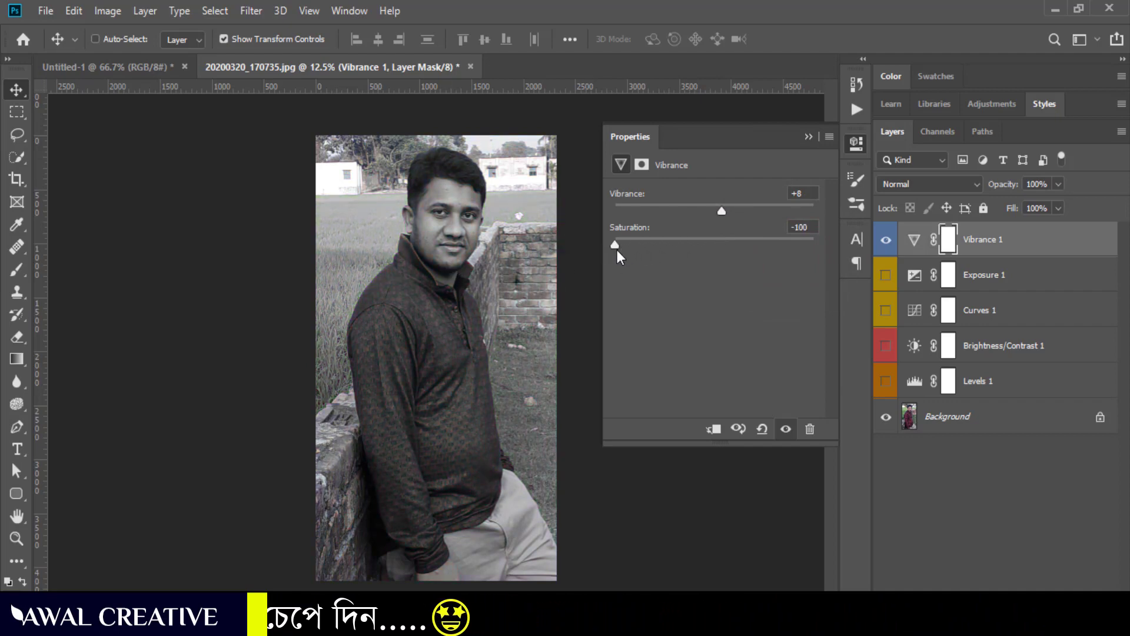
left_click_drag(614, 245, 821, 261)
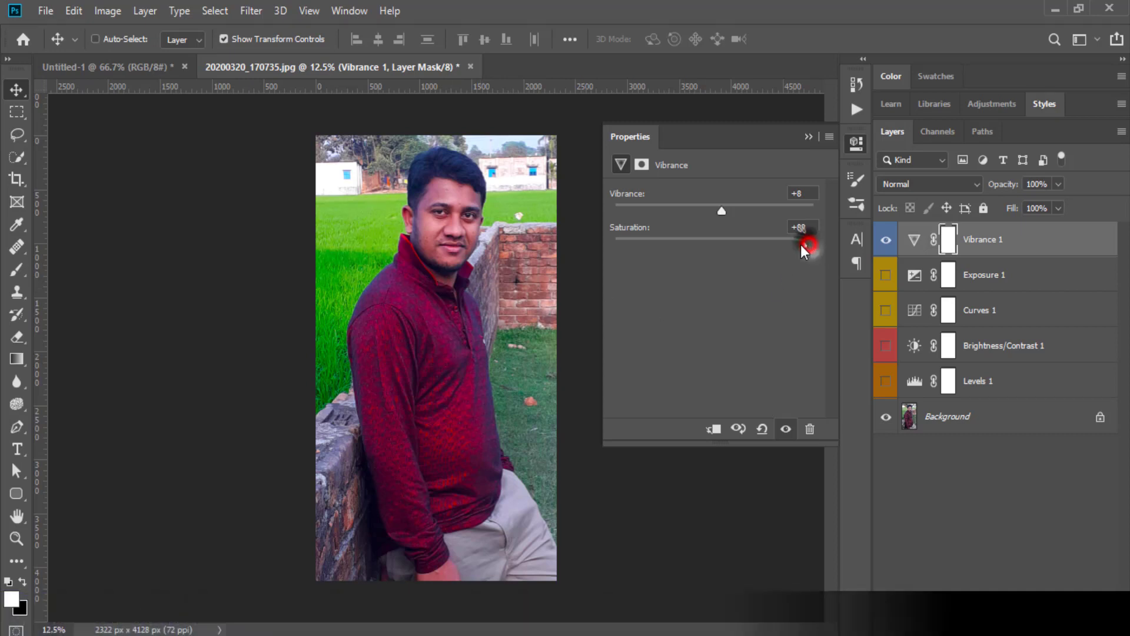
mouse_move(814, 245)
left_mouse_down()
mouse_move(728, 243)
mouse_move(764, 213)
mouse_move(785, 244)
left_mouse_up()
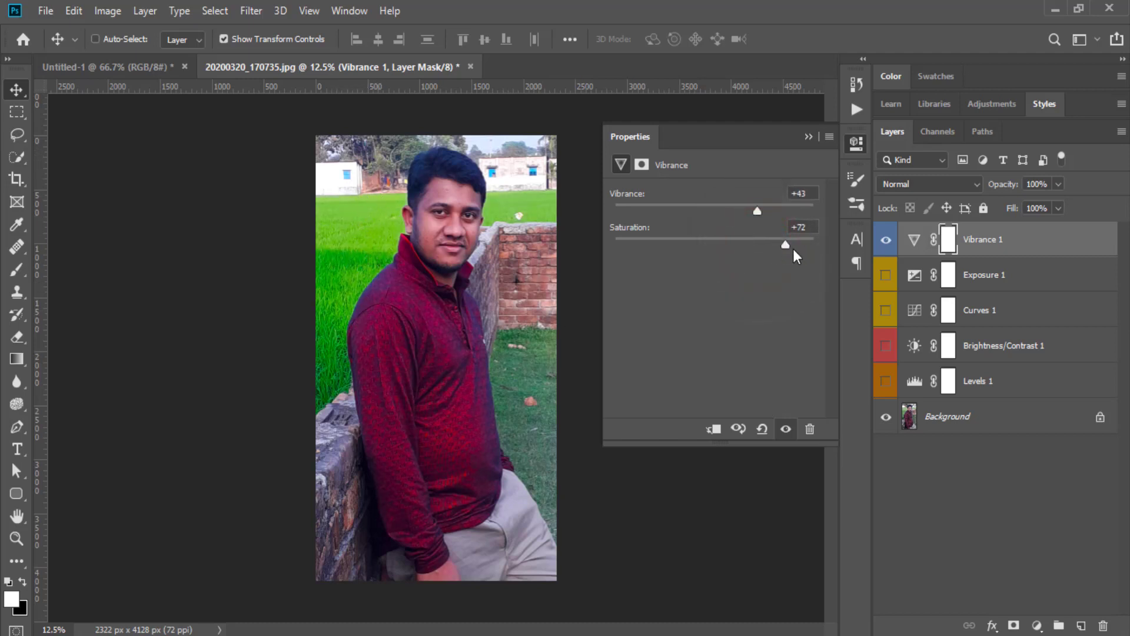
left_click(762, 429)
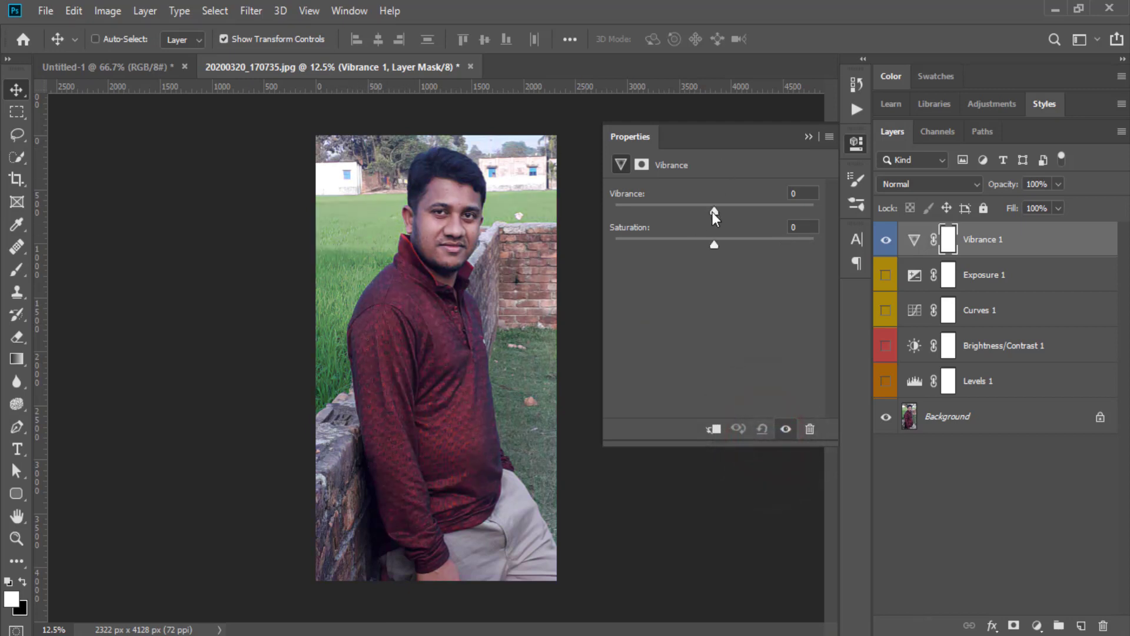
Set Vibrance 1 to +59 vibrance and +73 saturation and close Properties
mouse_move(714, 211)
left_mouse_down()
mouse_move(744, 211)
mouse_move(721, 244)
mouse_move(762, 244)
mouse_move(772, 210)
left_mouse_up()
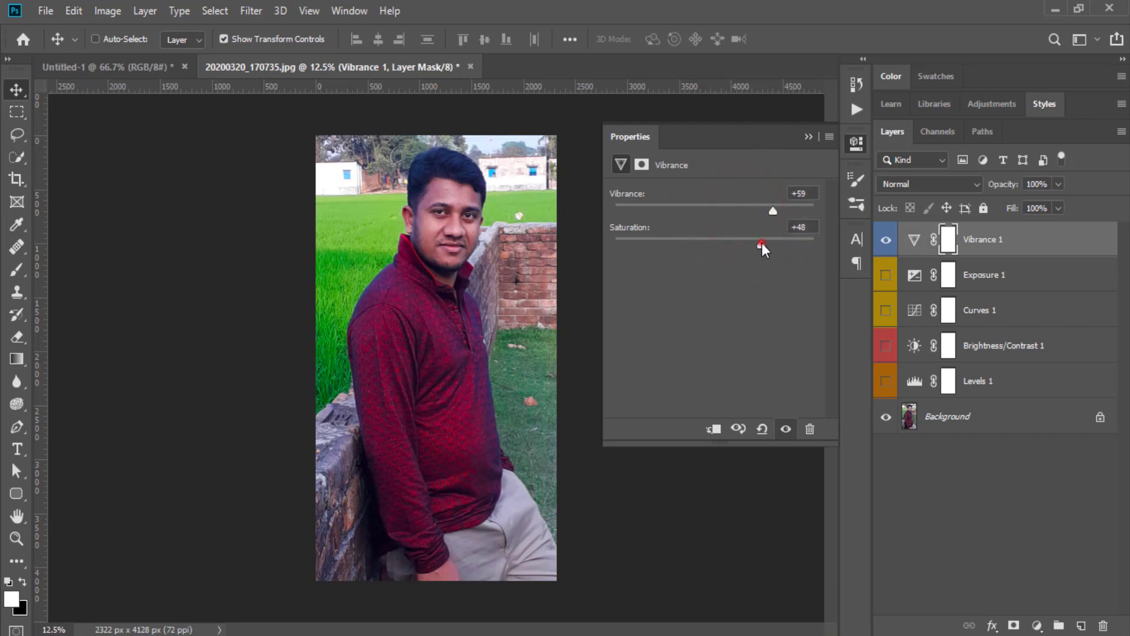
left_click_drag(762, 244, 787, 244)
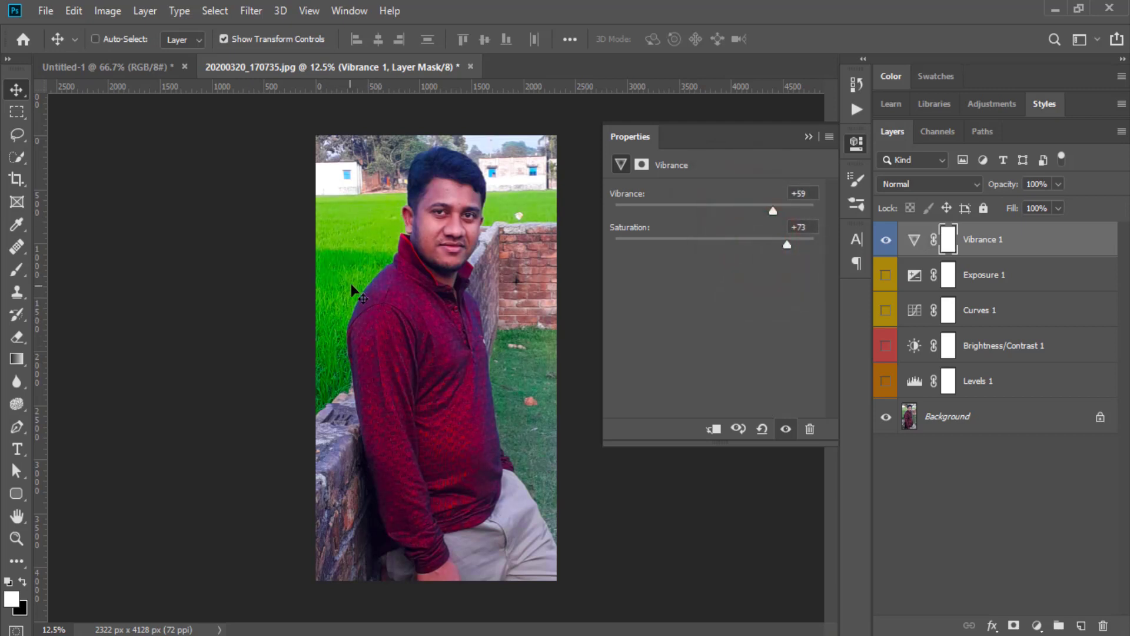
left_click(808, 136)
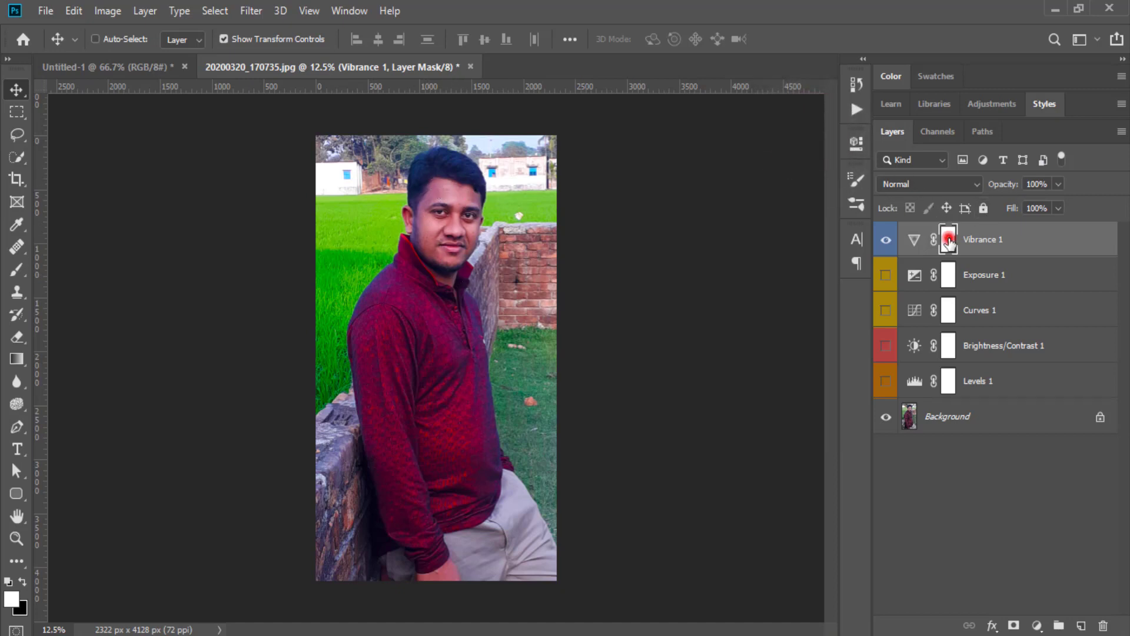
Pick a larger black Brush and paint out the face on Vibrance 1's mask
left_click(18, 270)
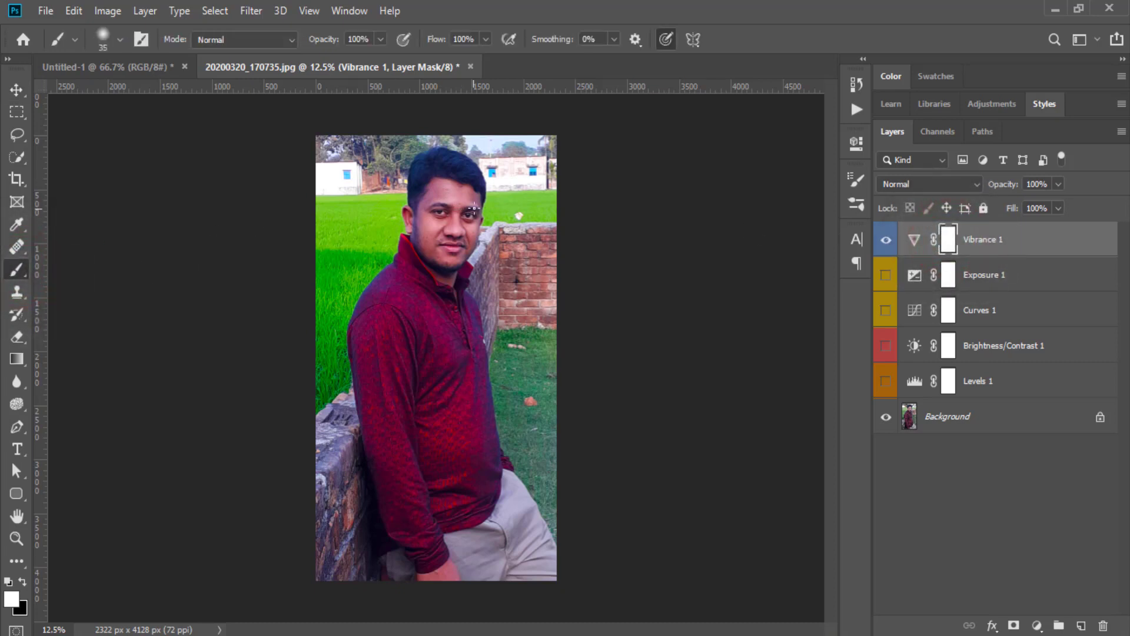
key("bracketright")
key("bracketright")
key("bracketright")
key("bracketright")
key("bracketright")
key("bracketright")
key("bracketright")
key("bracketright")
key("bracketright")
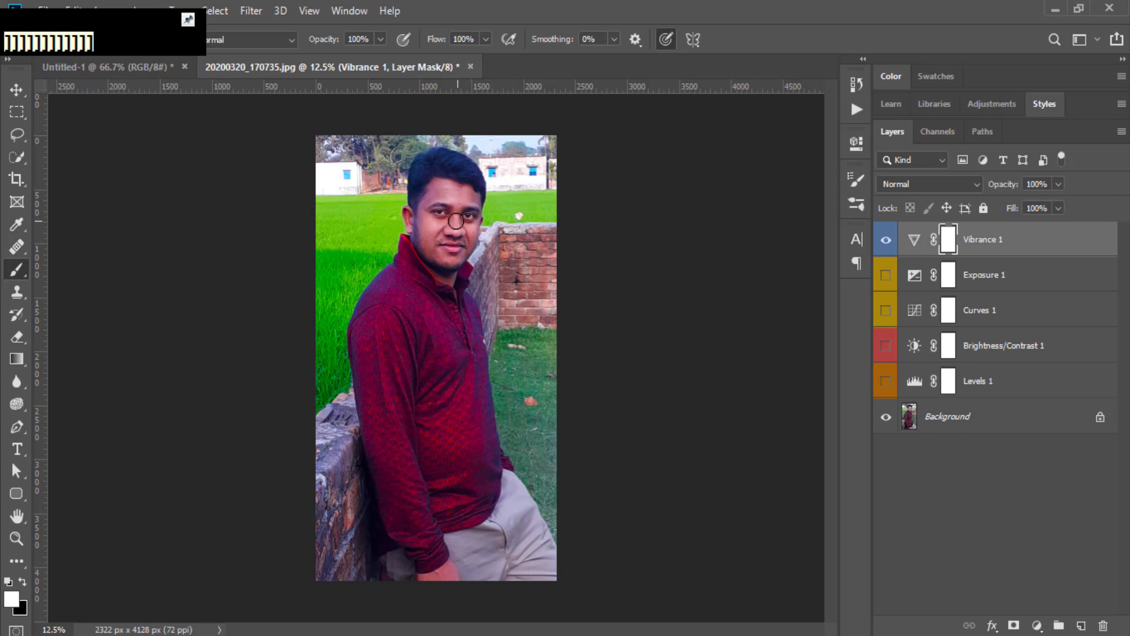
key("bracketright")
mouse_move(456, 203)
left_mouse_down()
mouse_move(455, 237)
mouse_move(466, 214)
left_mouse_up()
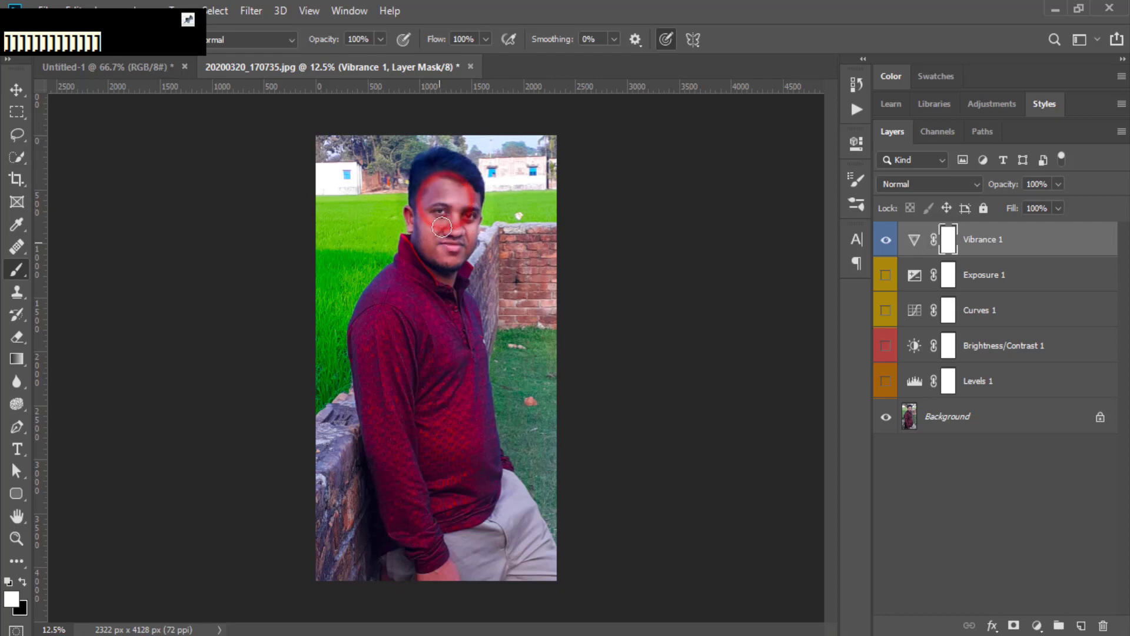
left_click(22, 582)
left_click_drag(453, 194, 445, 210)
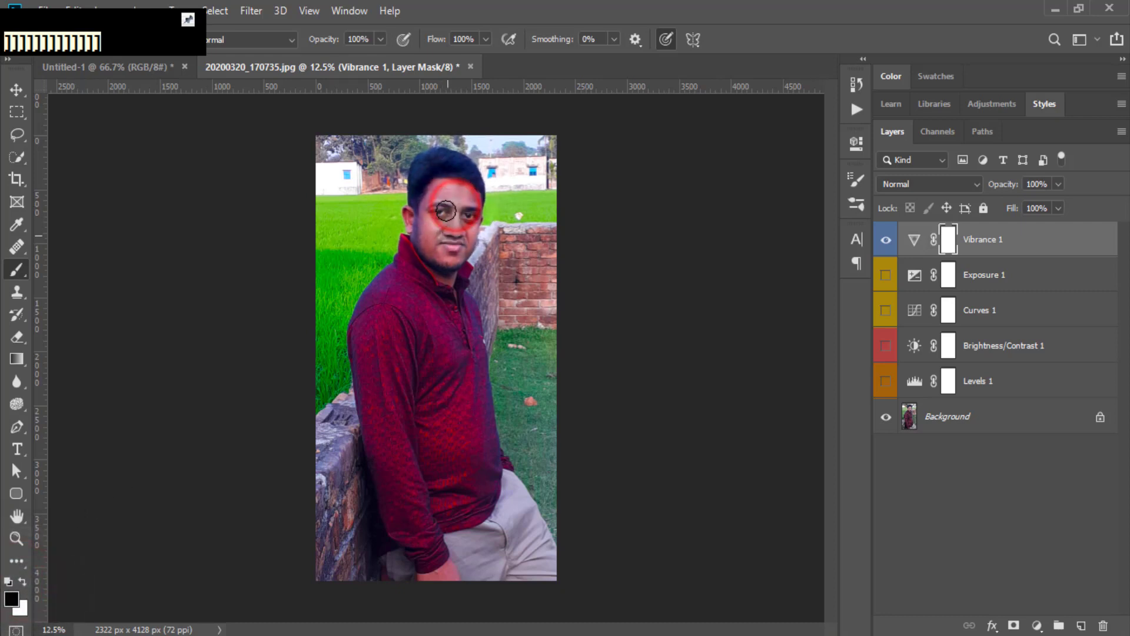
With the mask overlay off, paint out the neck, collar, shoulders and chest
key("backslash")
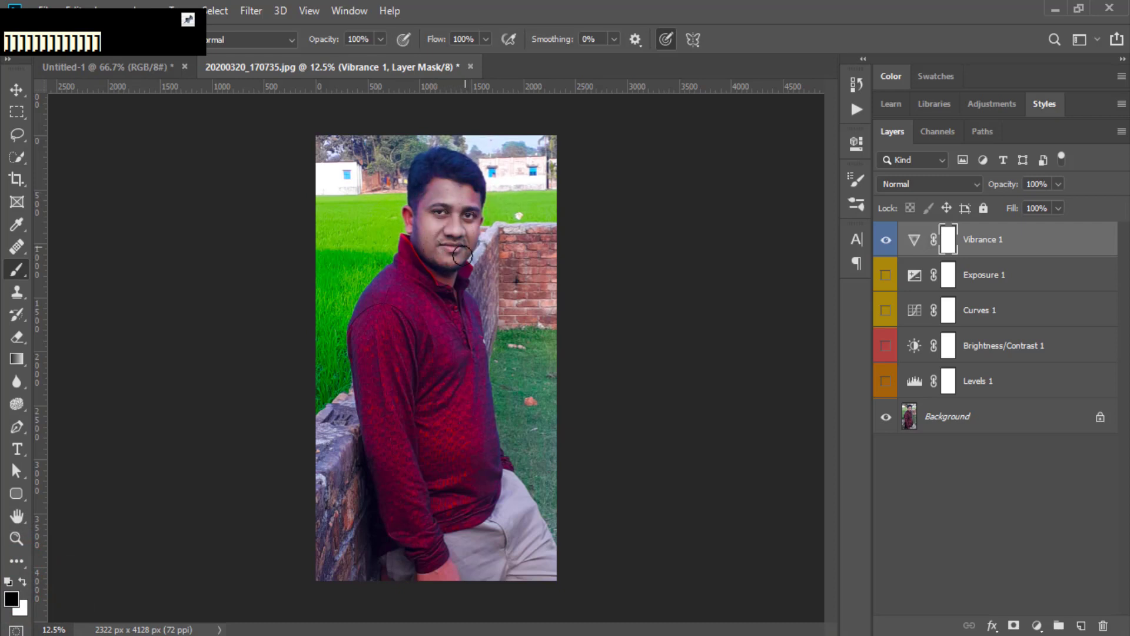
left_click_drag(465, 230, 406, 249)
mouse_move(422, 307)
left_mouse_down()
mouse_move(429, 391)
mouse_move(449, 394)
left_mouse_up()
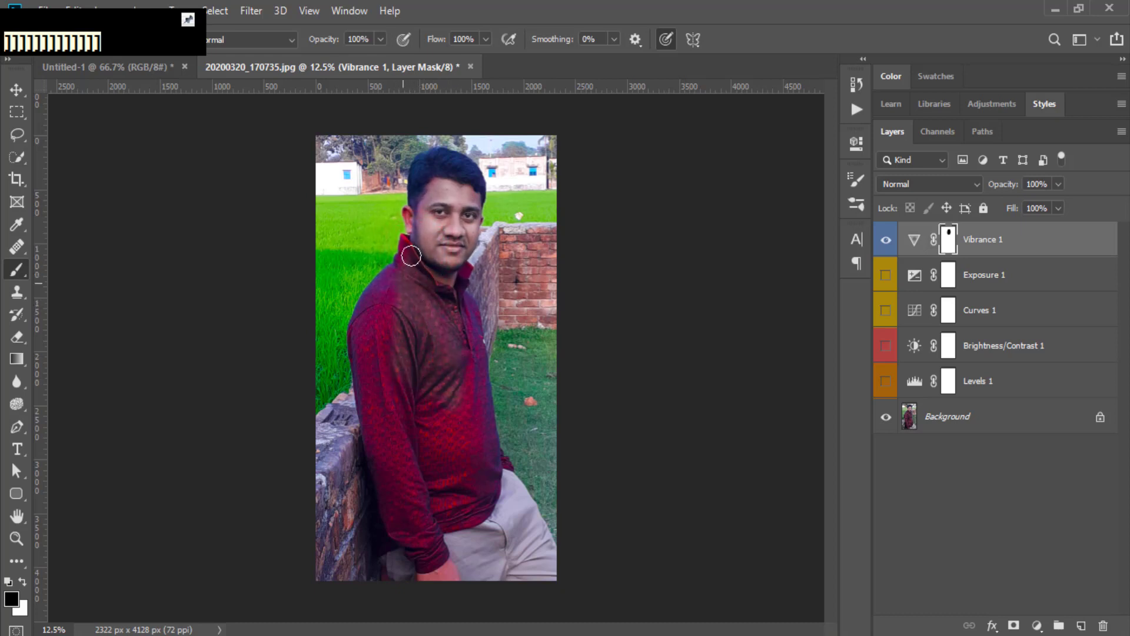
mouse_move(409, 246)
left_mouse_down()
mouse_move(383, 305)
mouse_move(360, 313)
mouse_move(363, 419)
mouse_move(378, 416)
mouse_move(386, 388)
mouse_move(431, 443)
mouse_move(419, 433)
mouse_move(459, 460)
mouse_move(459, 332)
left_mouse_up()
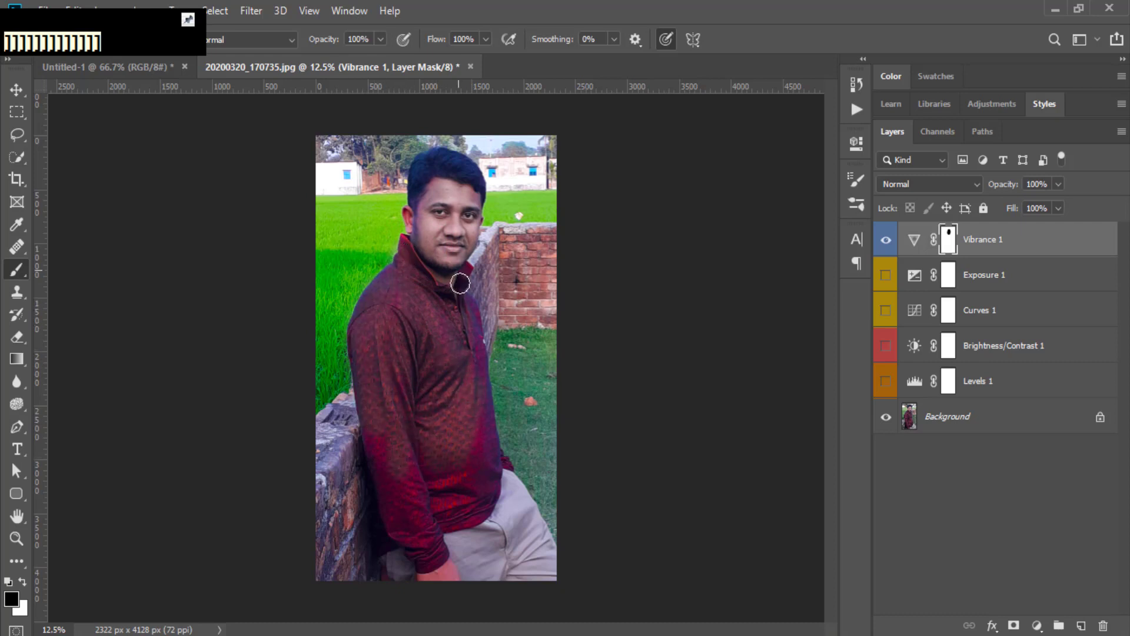
left_click_drag(414, 248, 346, 316)
mouse_move(452, 370)
left_mouse_down()
mouse_move(474, 378)
mouse_move(454, 366)
mouse_move(445, 506)
mouse_move(420, 491)
left_mouse_up()
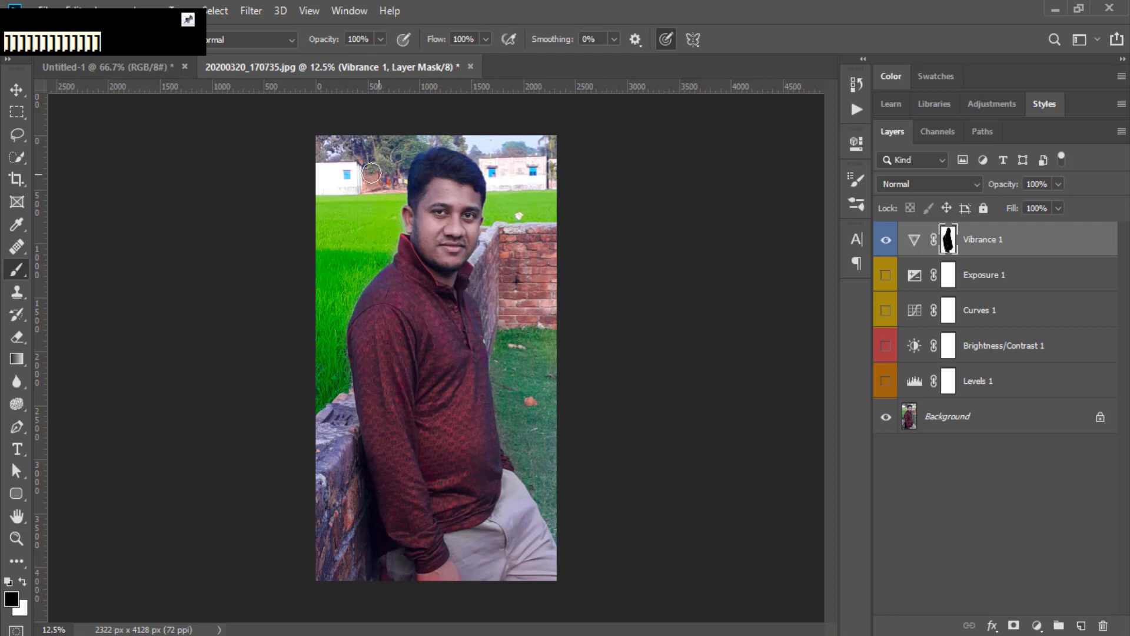
Compare Vibrance 1 on and off, leave it hidden, dismiss the brush warning and deselect layers
left_click(883, 239)
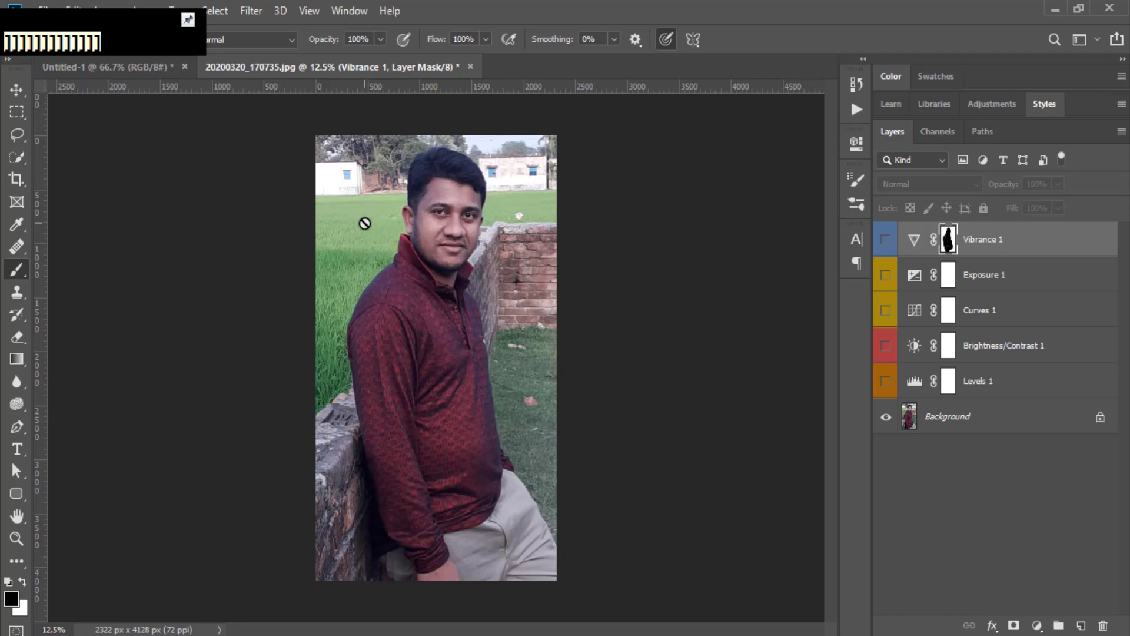
left_click(886, 241)
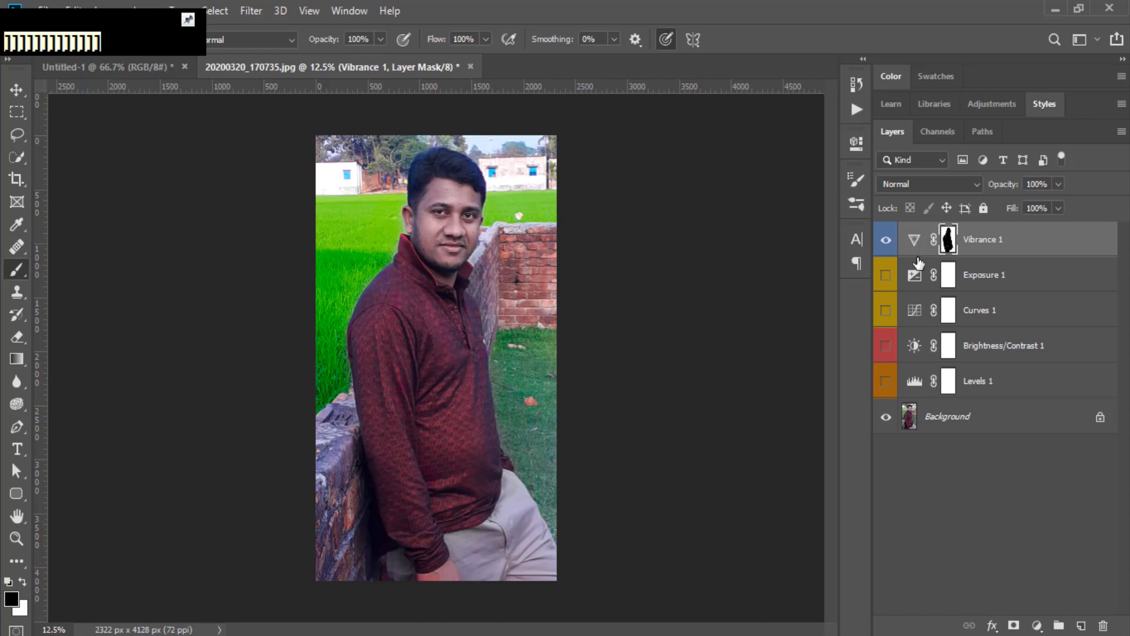
left_click(887, 240)
left_click(784, 558)
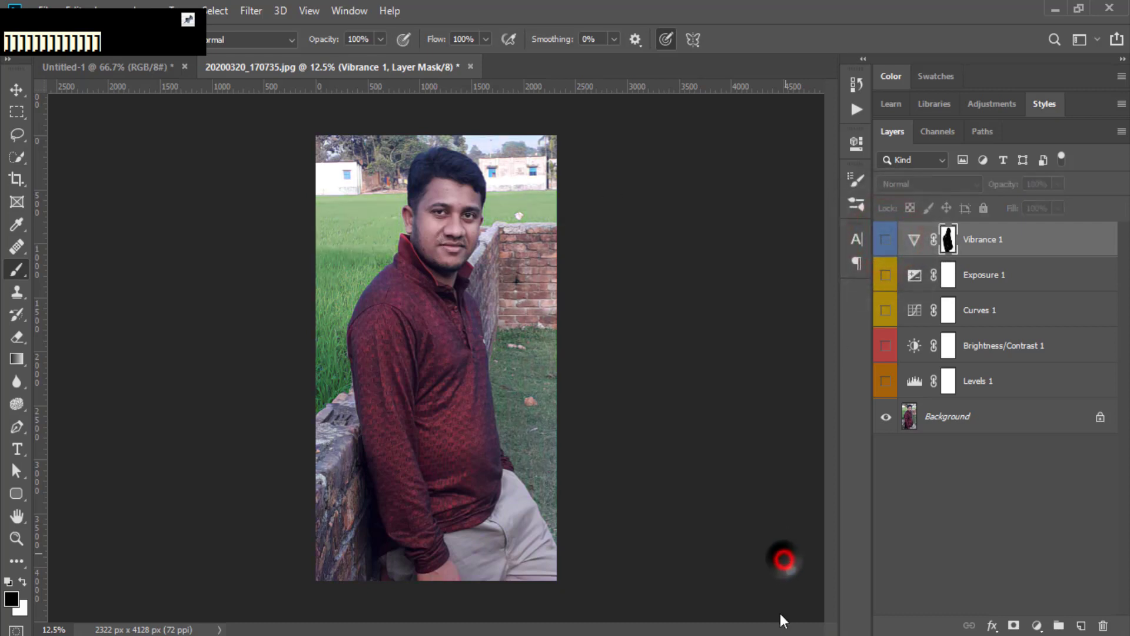
left_click(570, 253)
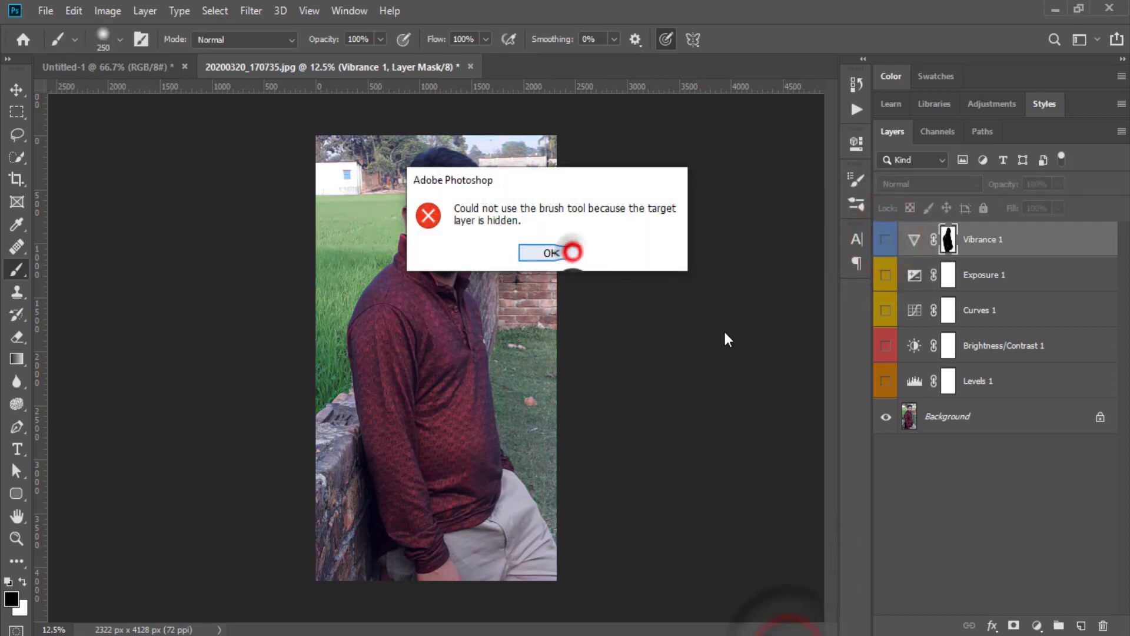
left_click(542, 253)
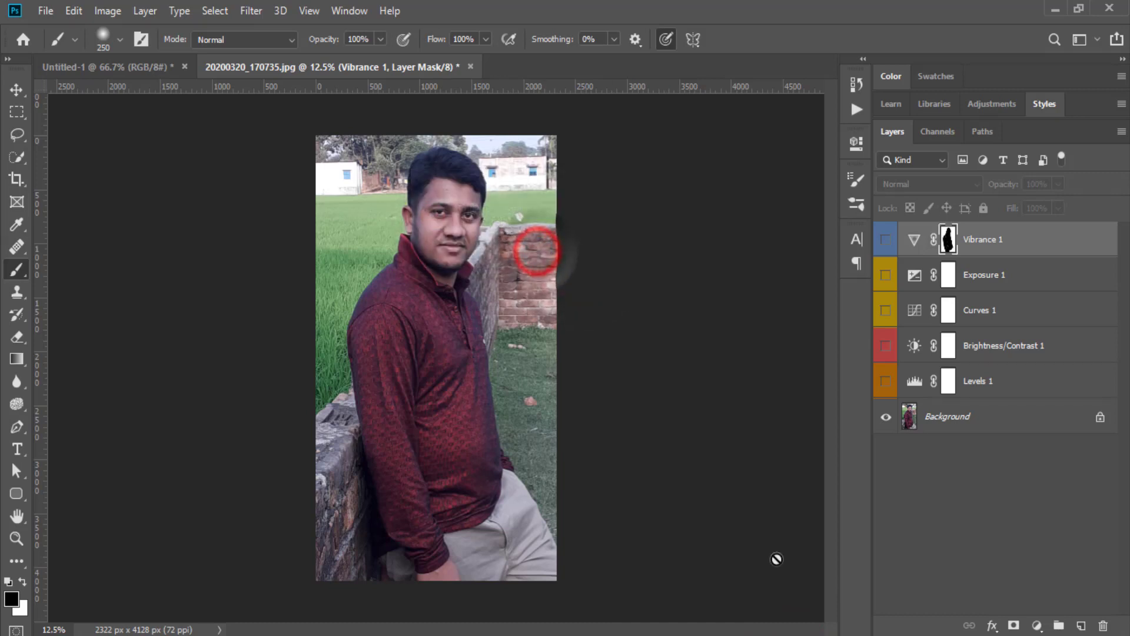
left_click(786, 476)
left_click(942, 477)
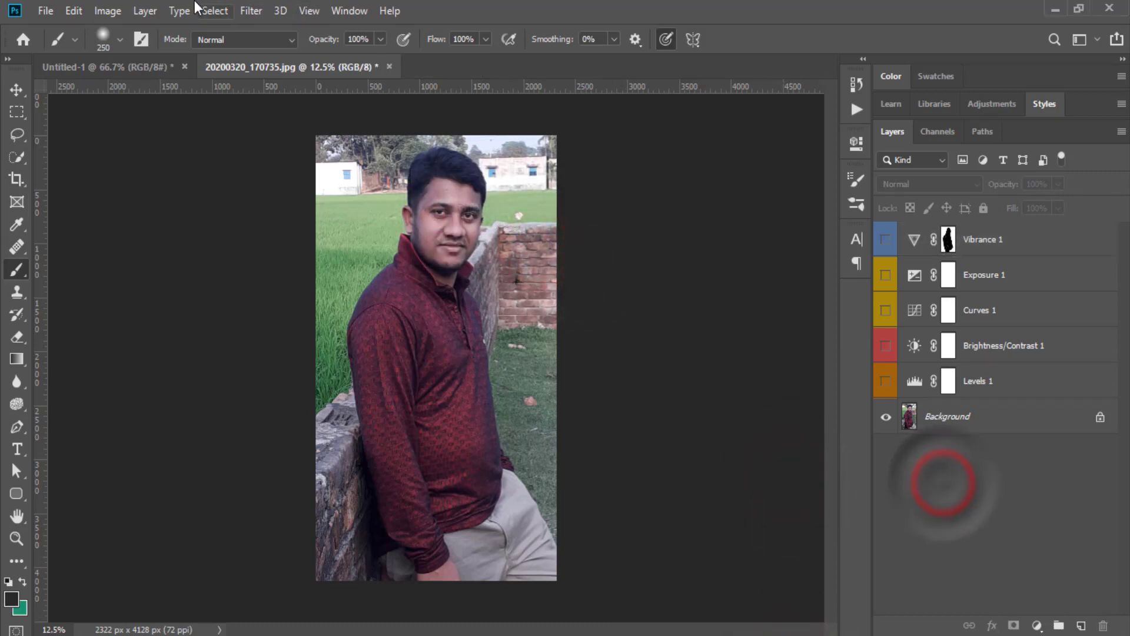
Choose Hue/Saturation from Layer > New Adjustment Layer to begin creating Hue/Saturation 1
left_click(109, 11)
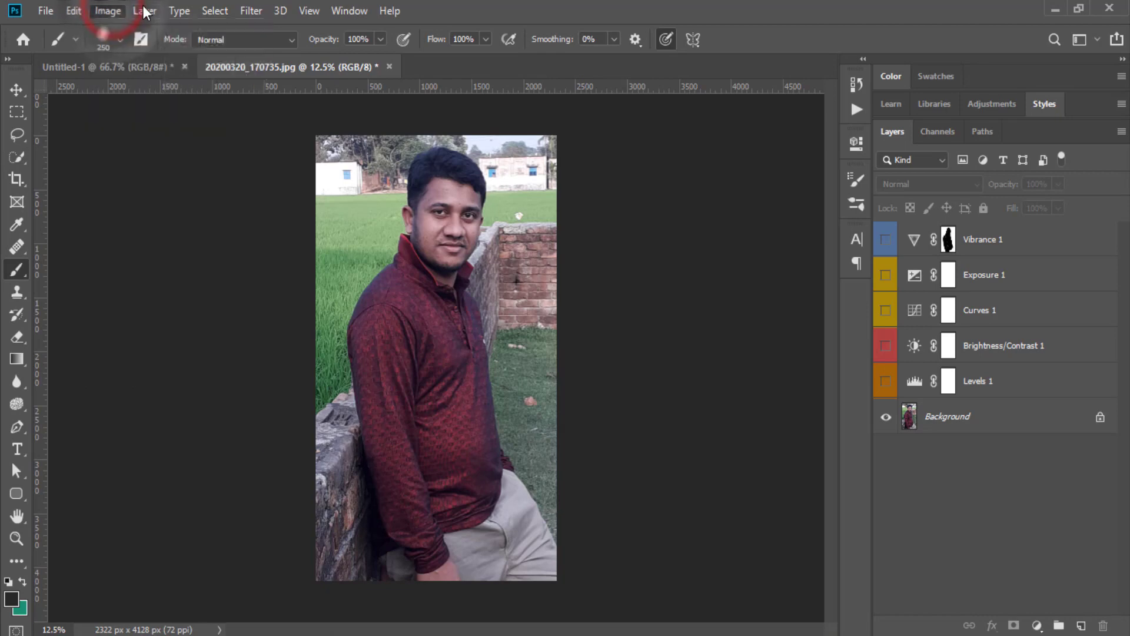
left_click(144, 11)
left_click(274, 236)
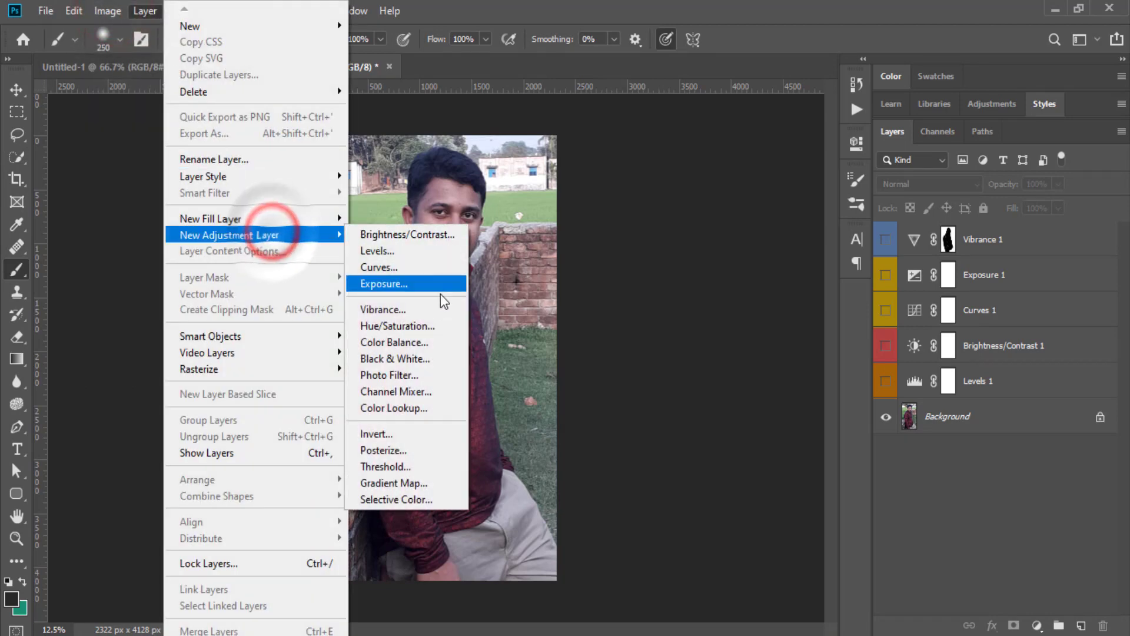
left_click(429, 326)
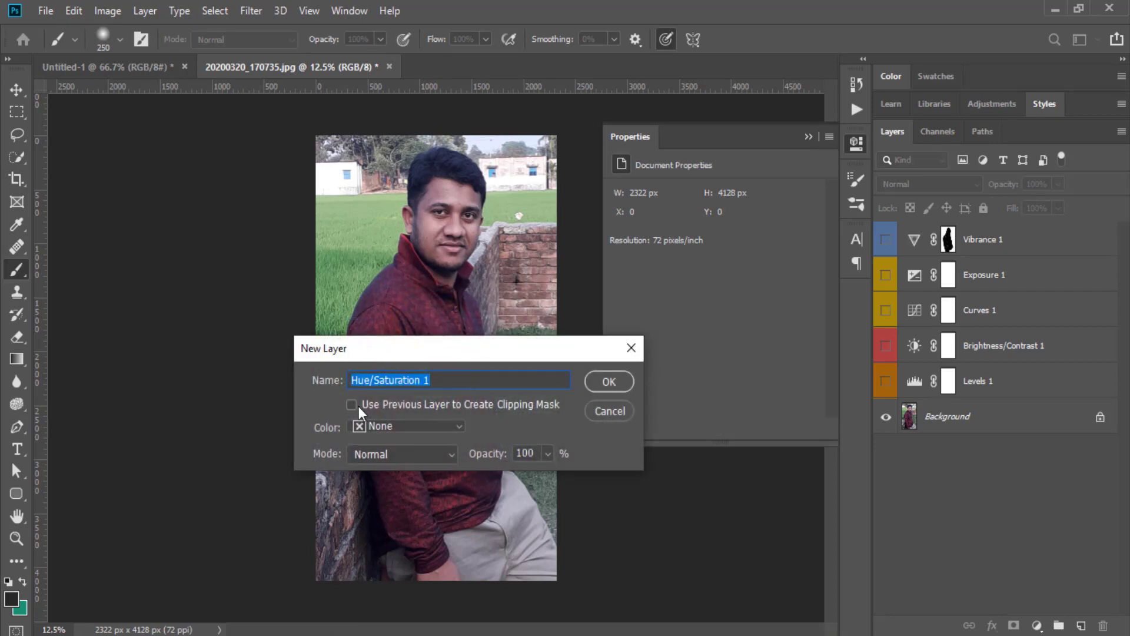
Create Hue/Saturation 1 and try shifting the master hue to about +55
left_click(609, 382)
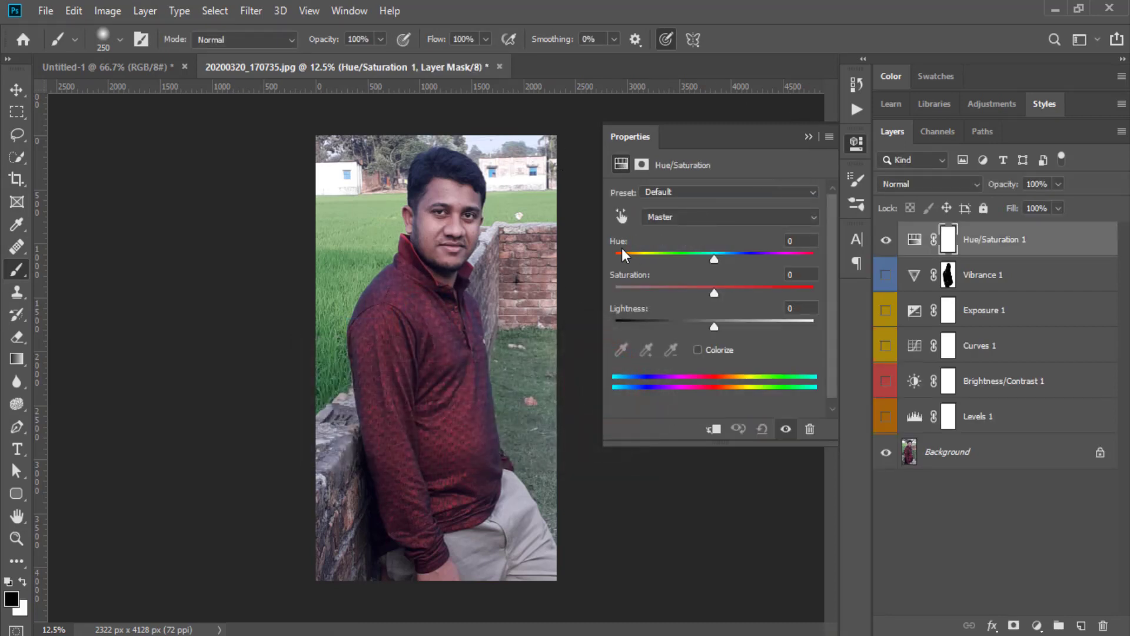
left_click_drag(715, 259, 763, 259)
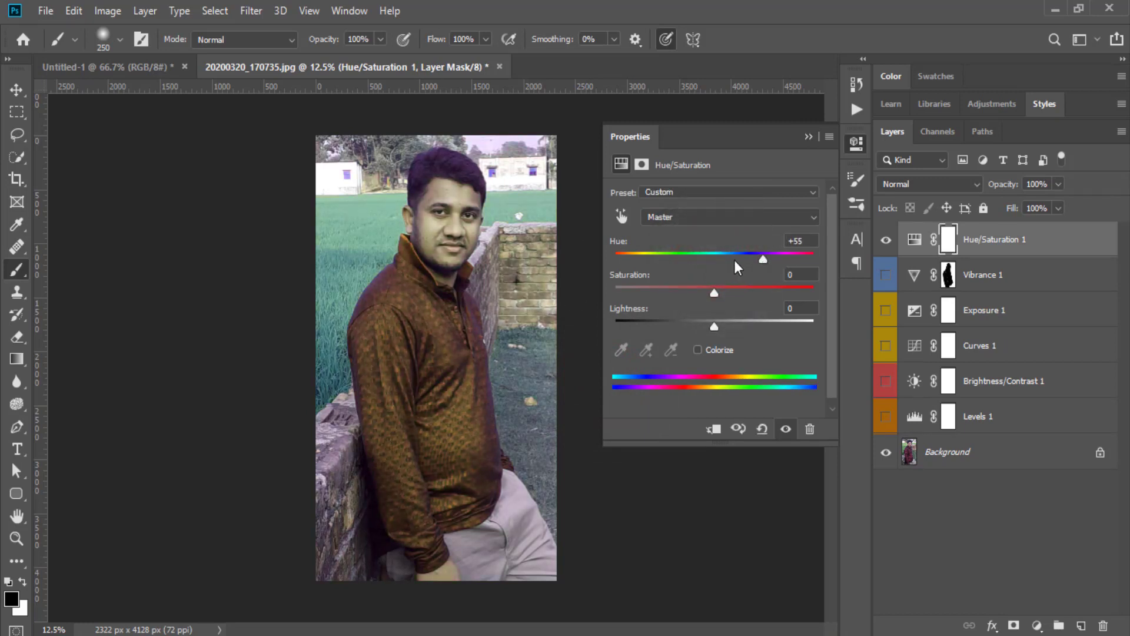
mouse_move(763, 259)
left_mouse_down()
mouse_move(813, 260)
mouse_move(616, 257)
mouse_move(727, 257)
left_mouse_up()
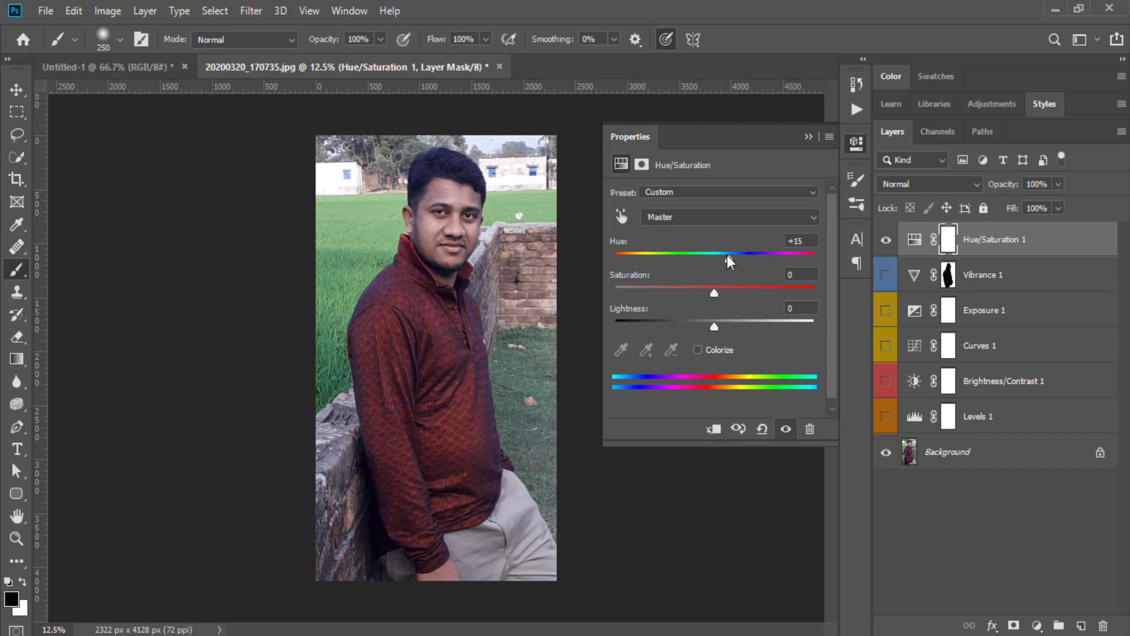
Adjust the Yellows hue, saturation and lightness (-53), then reset to Default
left_click(687, 217)
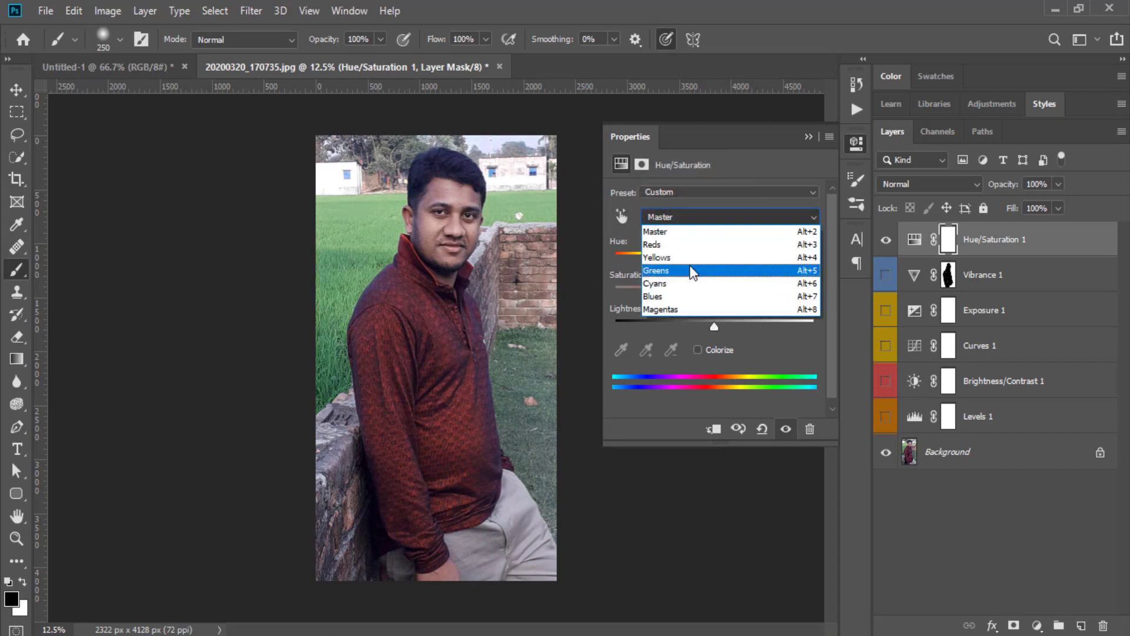
left_click(671, 257)
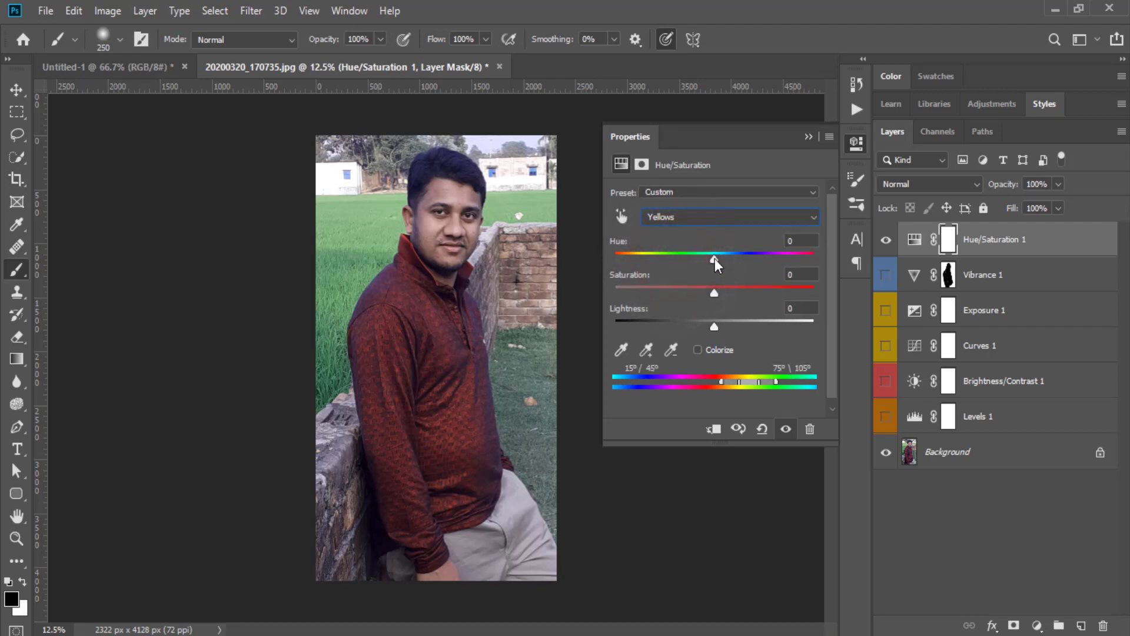
mouse_move(713, 259)
left_mouse_down()
mouse_move(758, 259)
mouse_move(633, 255)
mouse_move(744, 259)
left_mouse_up()
left_click_drag(712, 292, 758, 292)
left_click(715, 326)
mouse_move(715, 326)
left_mouse_down()
mouse_move(785, 324)
mouse_move(662, 327)
left_mouse_up()
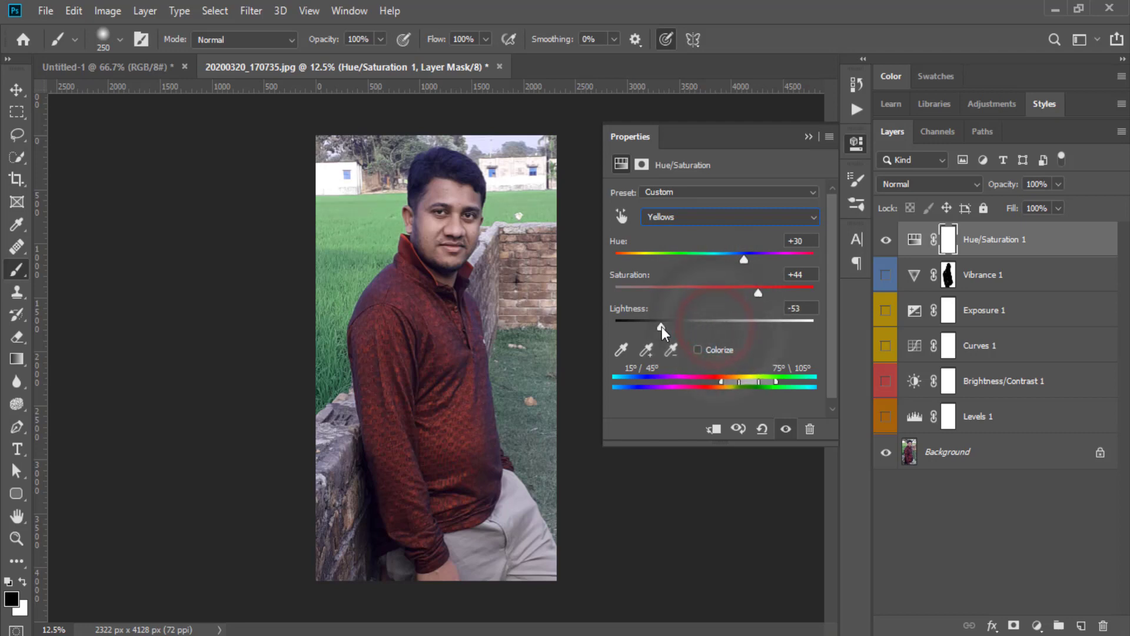
left_click(763, 429)
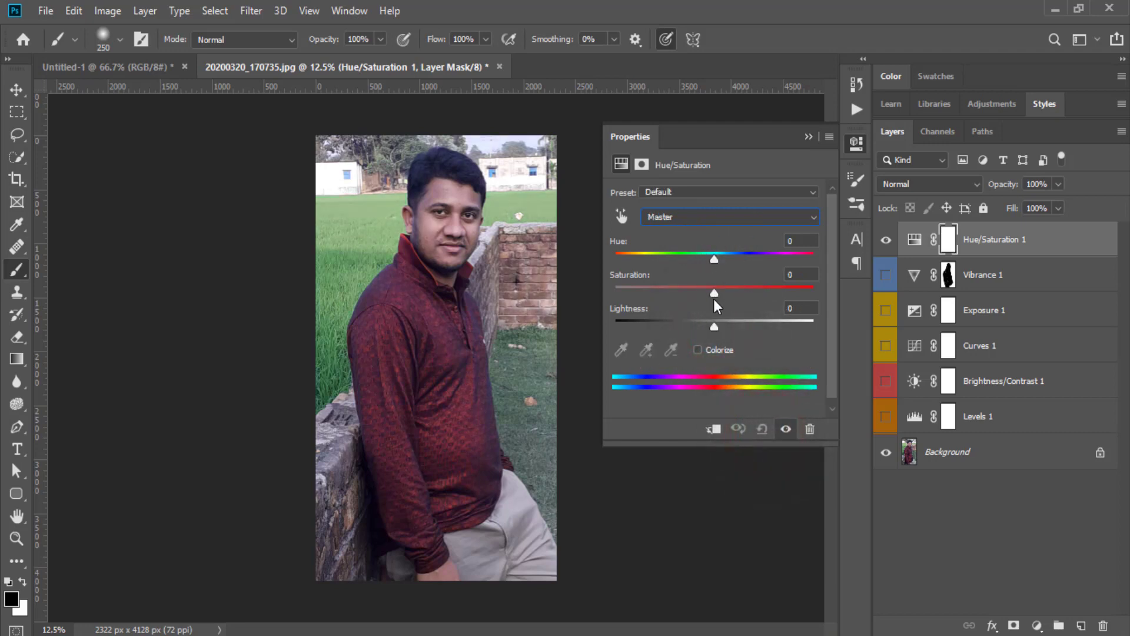
Set Hue/Saturation 1 to saturation +26 and lightness +23, leaving hue at 0
left_click_drag(712, 295, 785, 295)
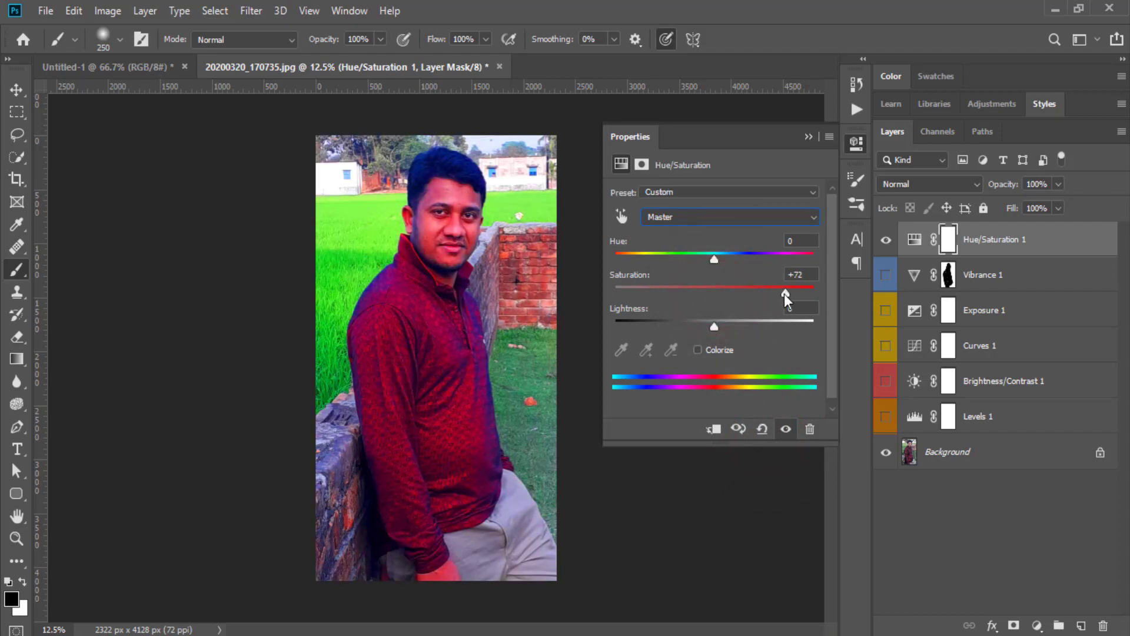
mouse_move(785, 295)
left_mouse_down()
mouse_move(740, 294)
mouse_move(649, 325)
left_mouse_up()
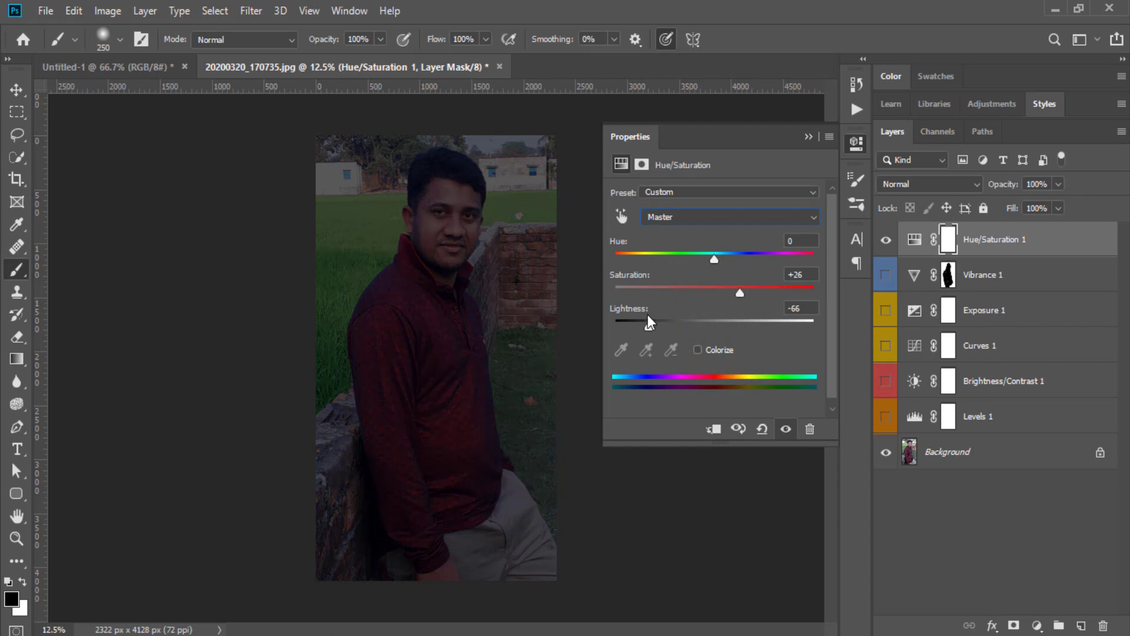
left_click_drag(649, 324, 737, 328)
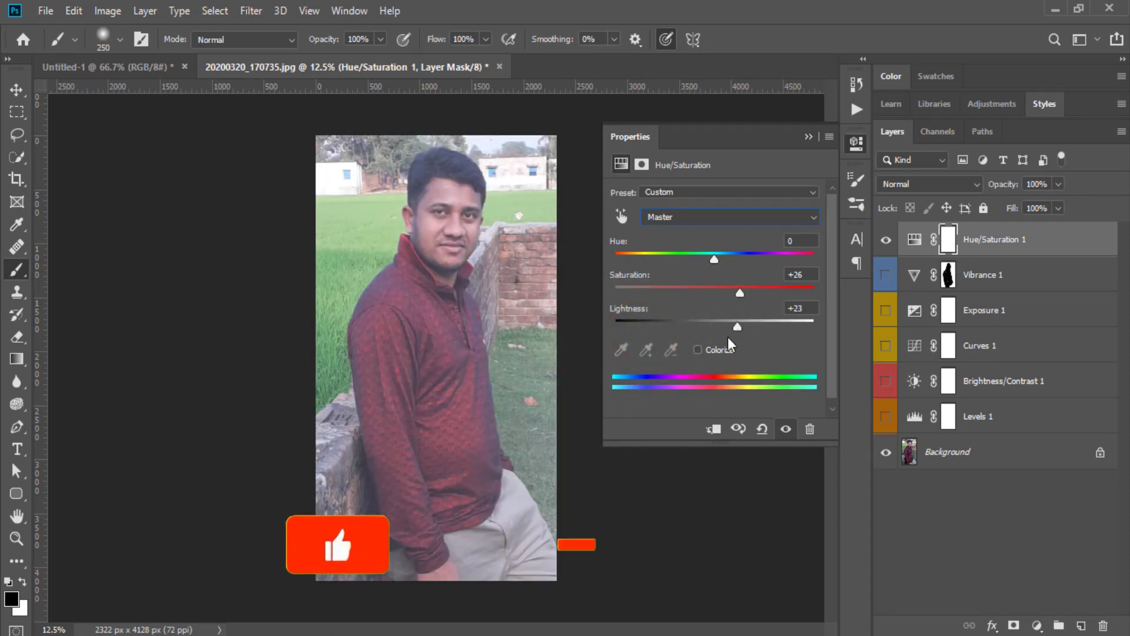
Colorize the portrait cool blue with hue 203, saturation 35, lightness -5, then collapse Properties
left_click(698, 351)
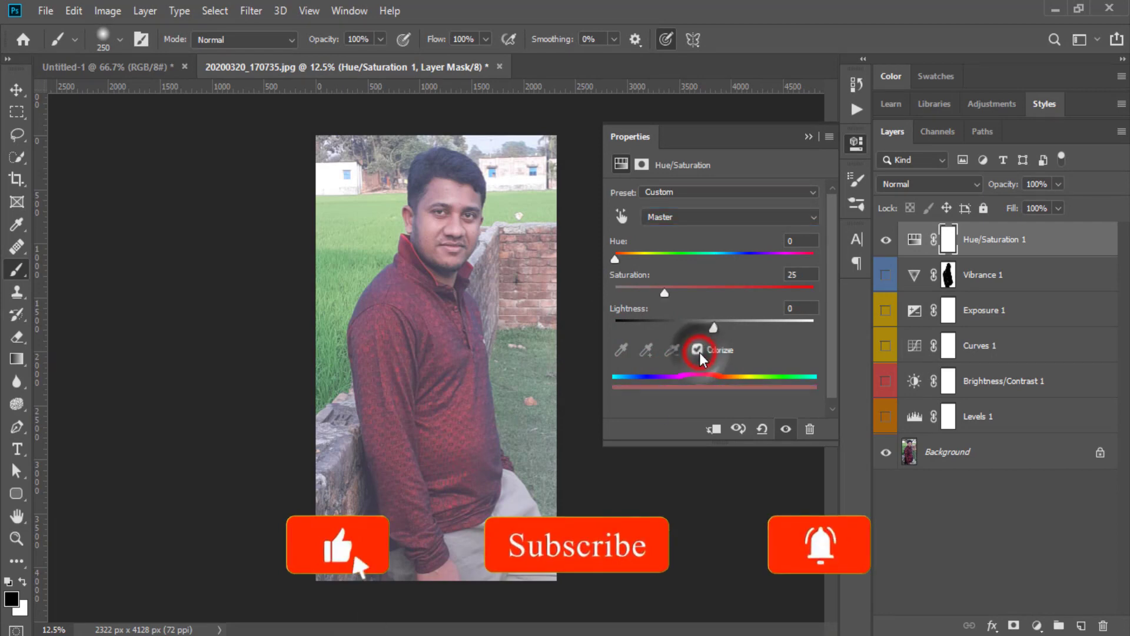
left_click_drag(616, 259, 717, 265)
mouse_move(667, 294)
left_mouse_down()
mouse_move(706, 293)
mouse_move(695, 327)
mouse_move(727, 327)
mouse_move(711, 256)
mouse_move(694, 254)
mouse_move(726, 258)
mouse_move(684, 293)
left_mouse_up()
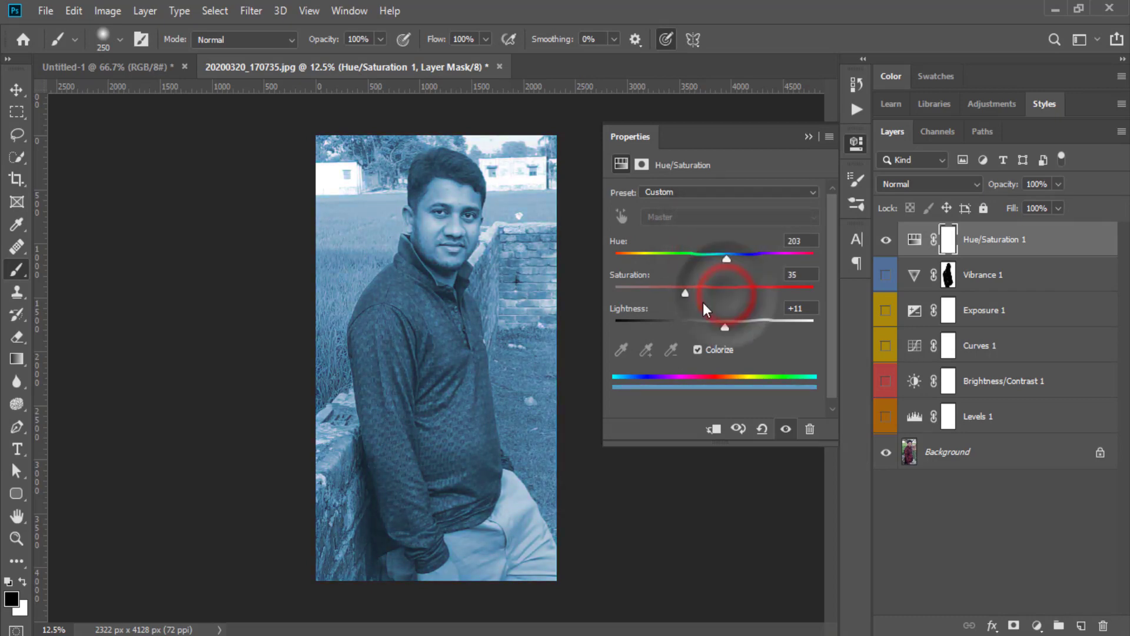
mouse_move(726, 326)
left_mouse_down()
mouse_move(745, 326)
mouse_move(710, 324)
left_mouse_up()
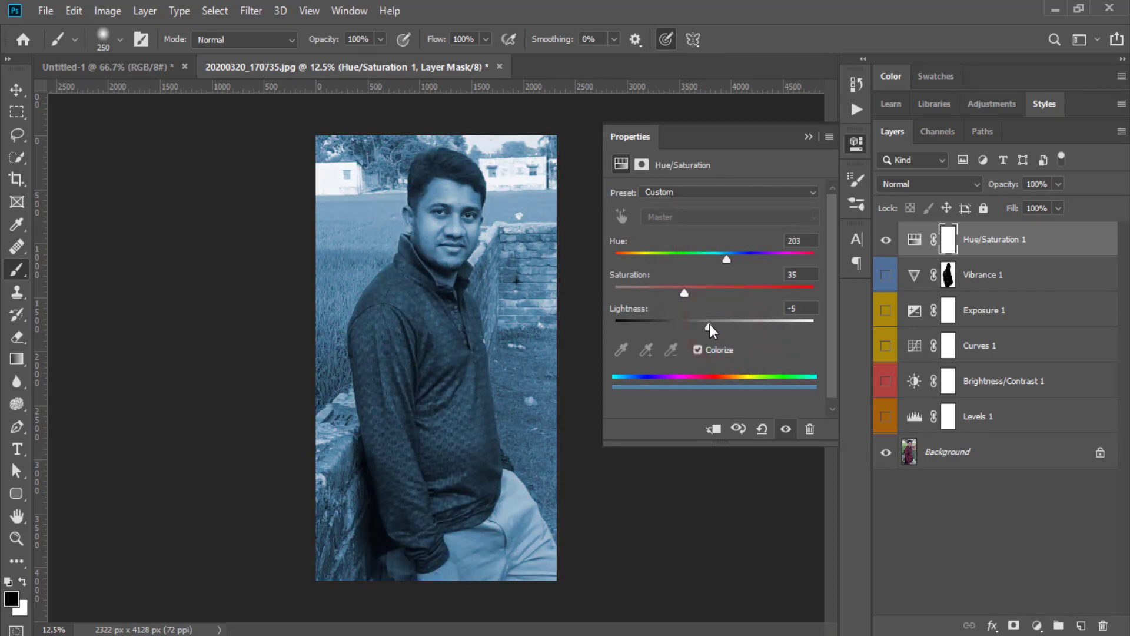
left_click(649, 375)
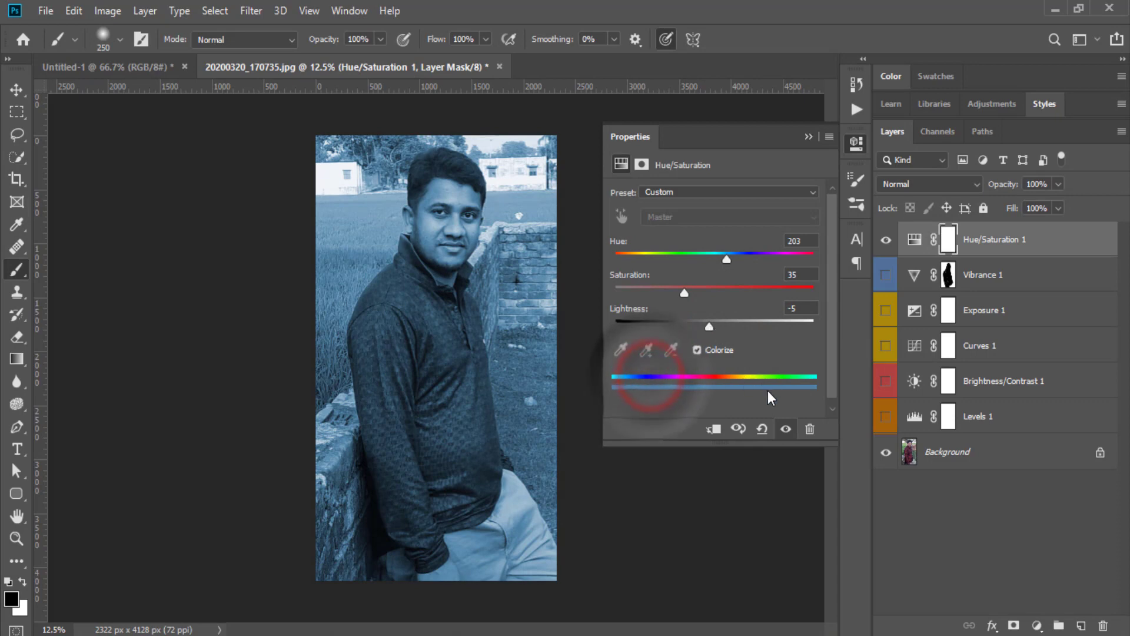
left_click(808, 138)
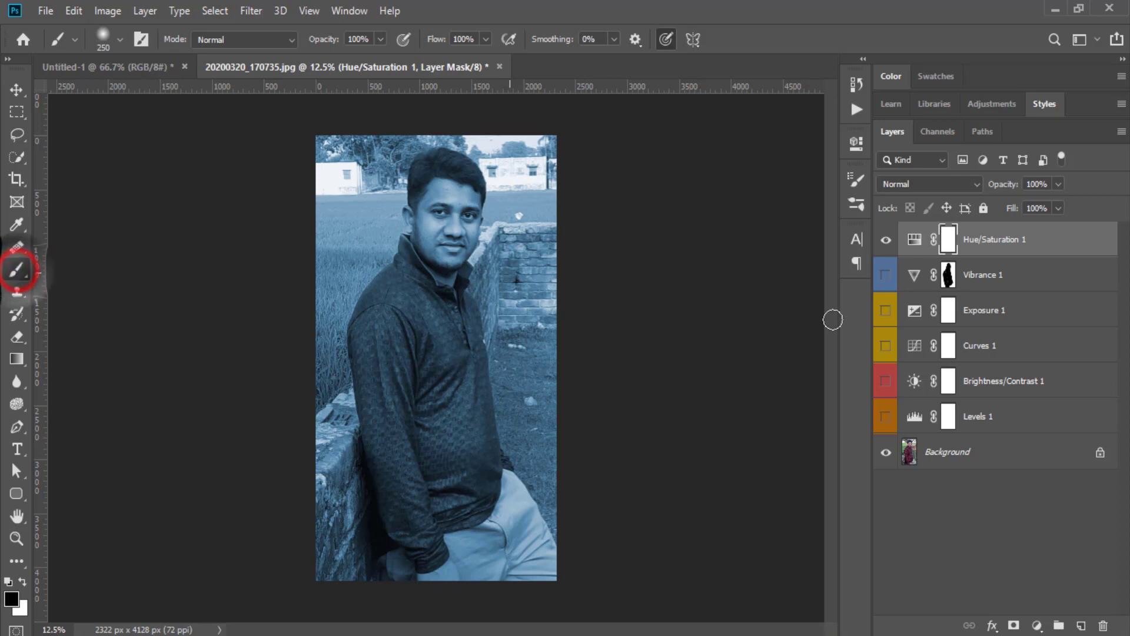
Brush the face out of the Hue/Saturation 1 mask, then hide that layer
left_click(948, 239)
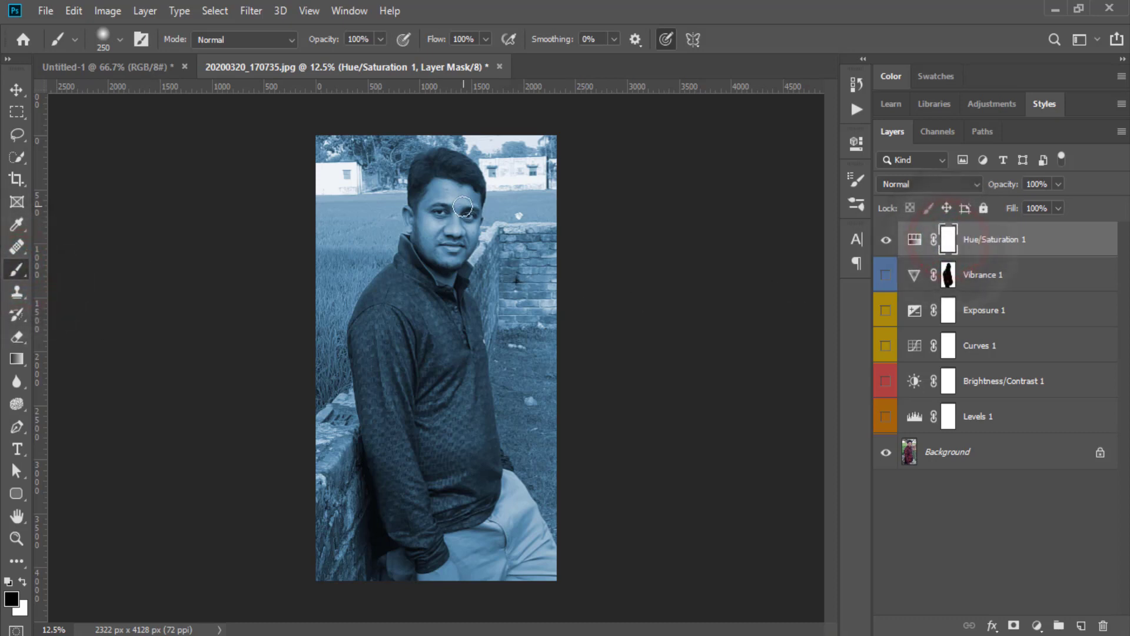
mouse_move(447, 206)
left_mouse_down()
mouse_move(458, 248)
mouse_move(440, 204)
mouse_move(420, 205)
mouse_move(458, 189)
left_mouse_up()
left_click(886, 240)
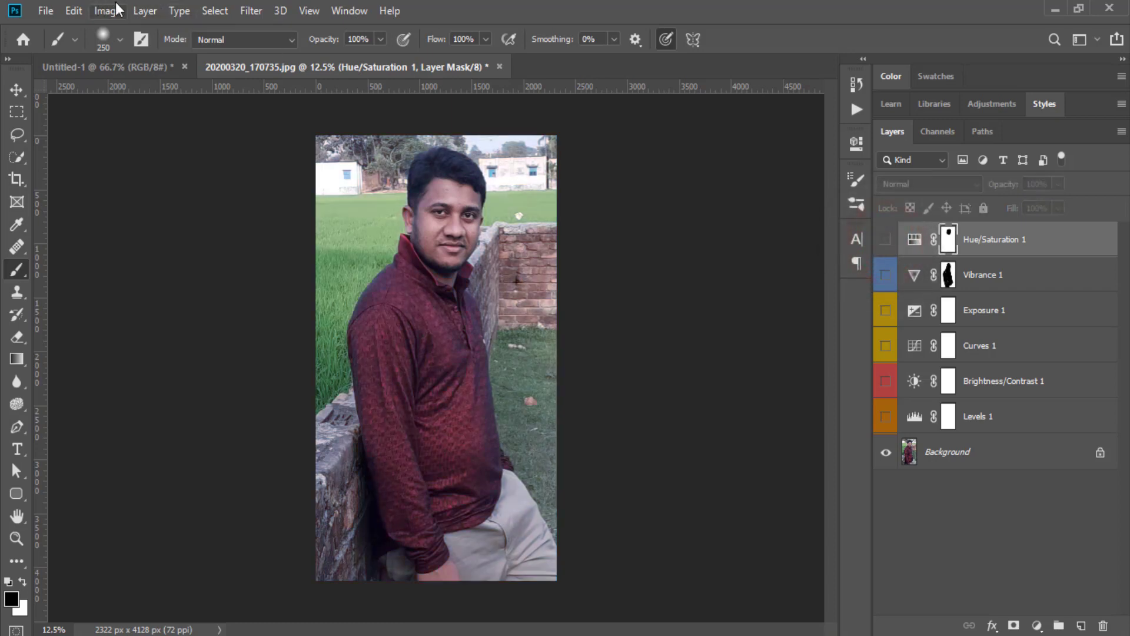
Add a Color Balance 1 adjustment layer from Layer > New Adjustment Layer
left_click(146, 11)
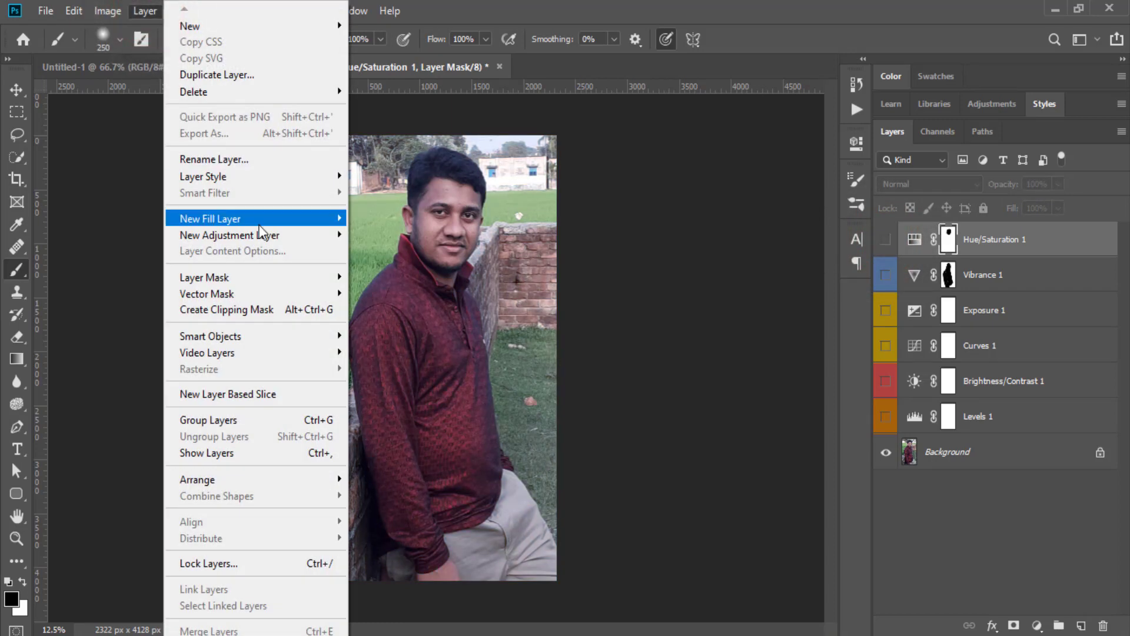
left_click(258, 235)
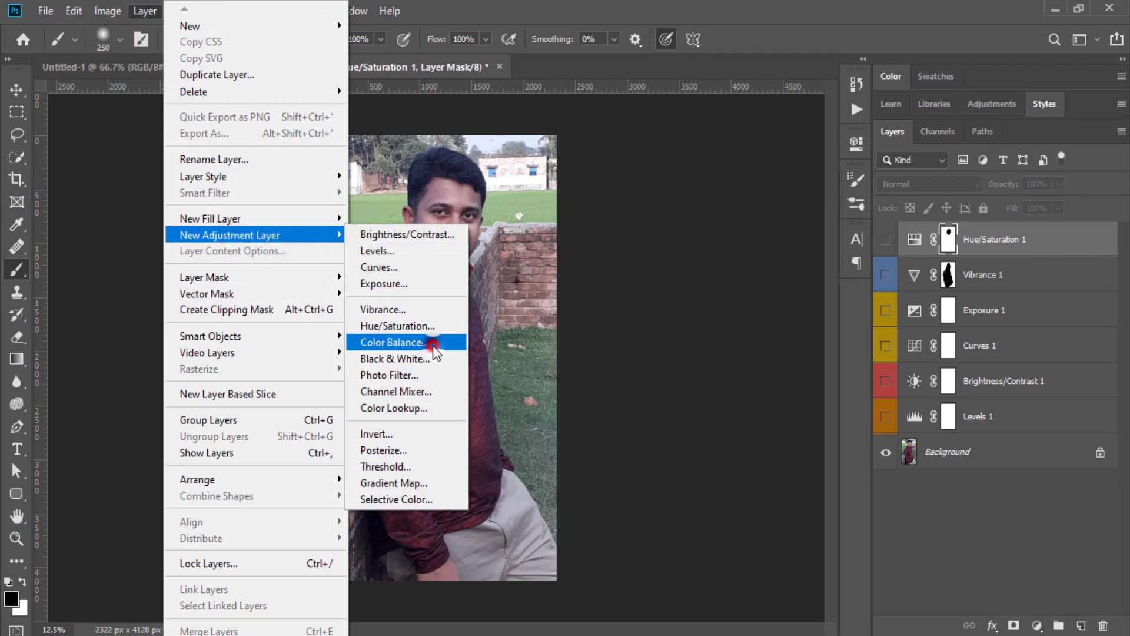
left_click(434, 347)
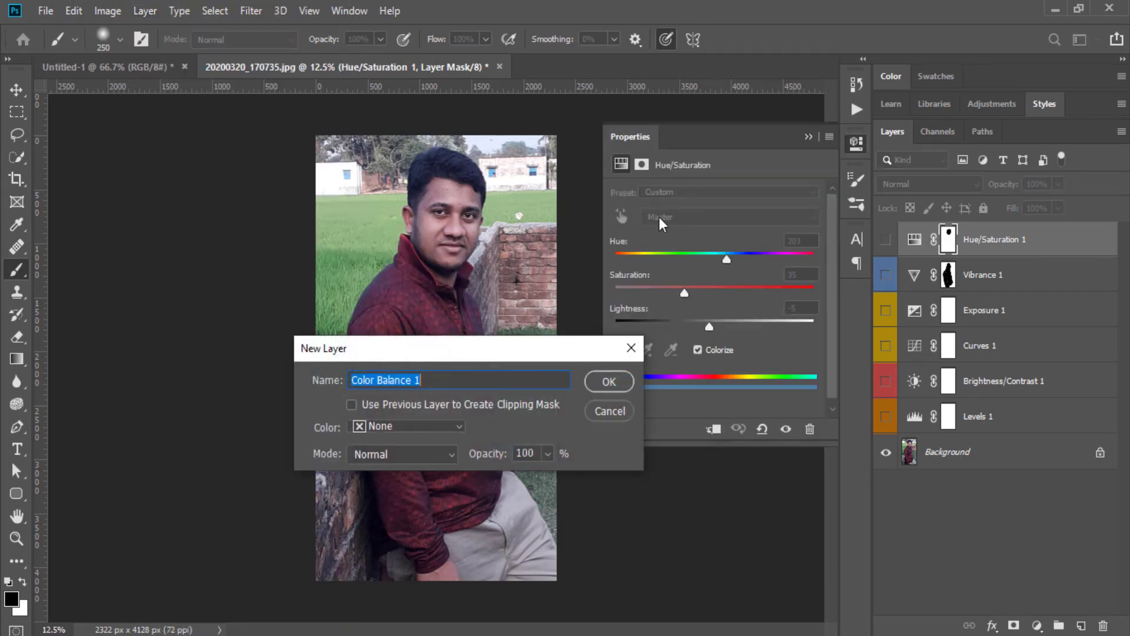
left_click(610, 382)
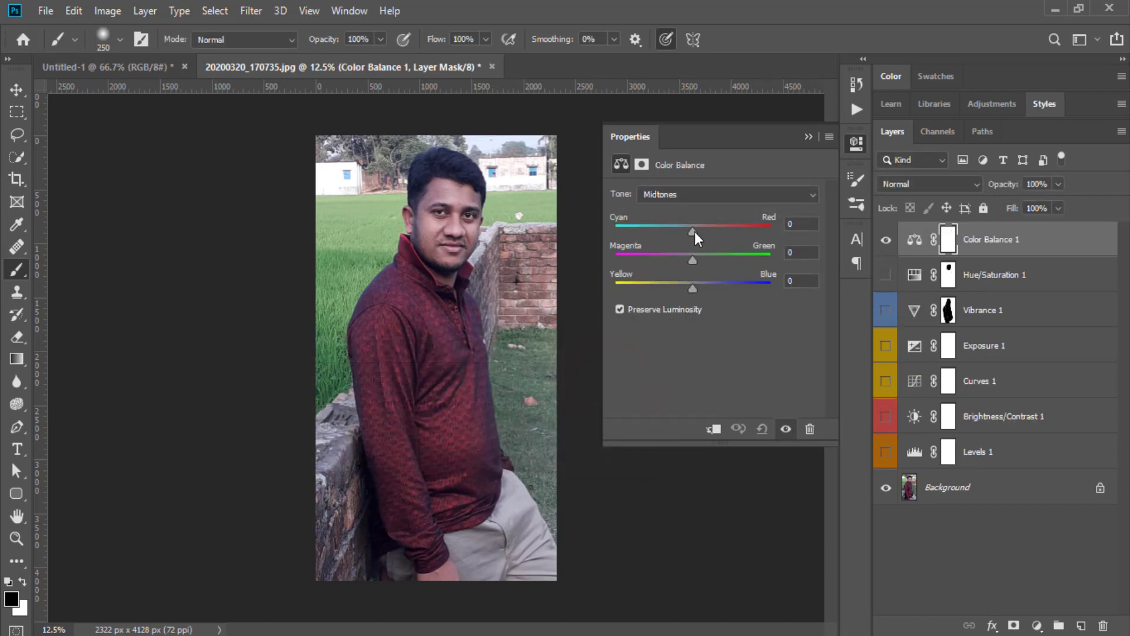
Set the Color Balance midtones to Cyan–Red +26, Magenta–Green +18, Yellow–Blue +93
left_click_drag(694, 232, 733, 227)
left_click_drag(731, 228, 654, 226)
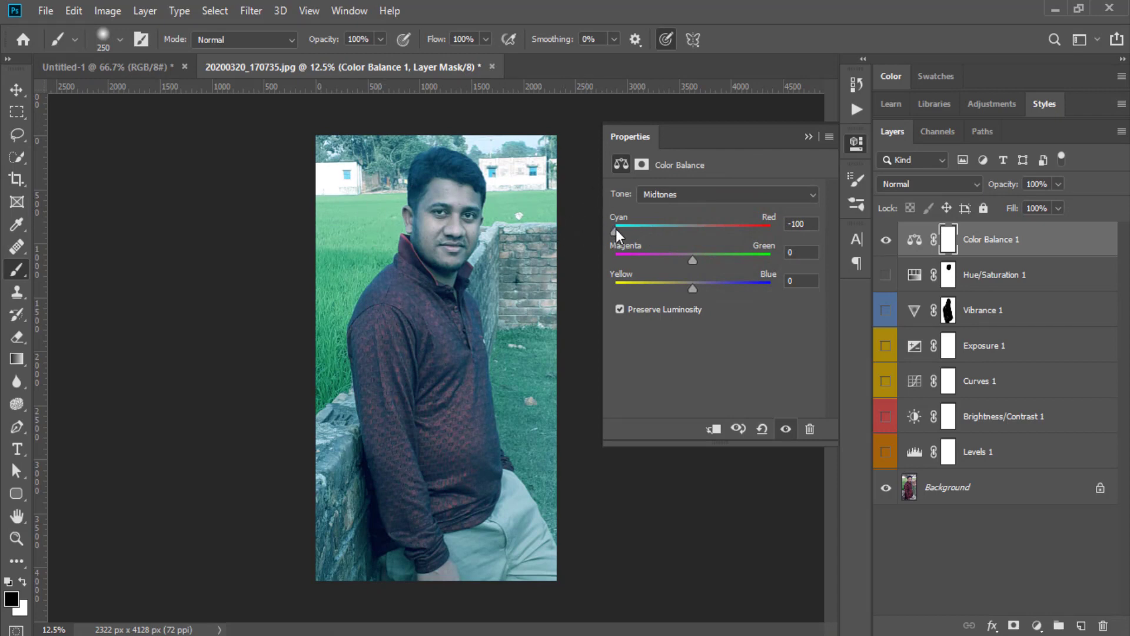
left_click_drag(615, 230, 617, 233)
left_click_drag(617, 232, 722, 231)
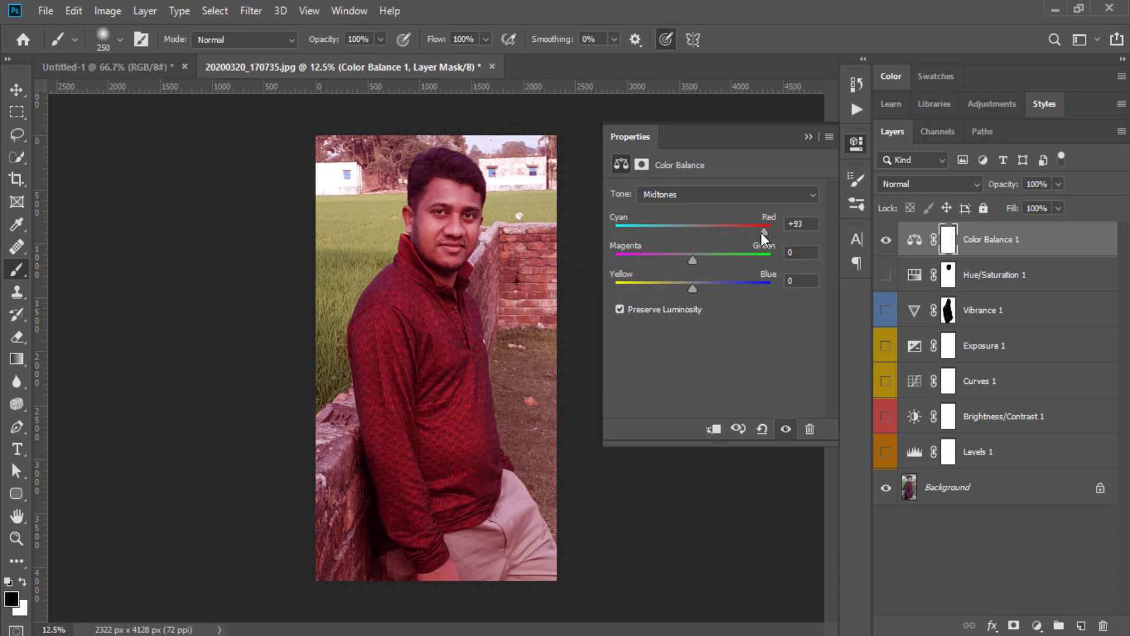
left_click_drag(765, 231, 726, 232)
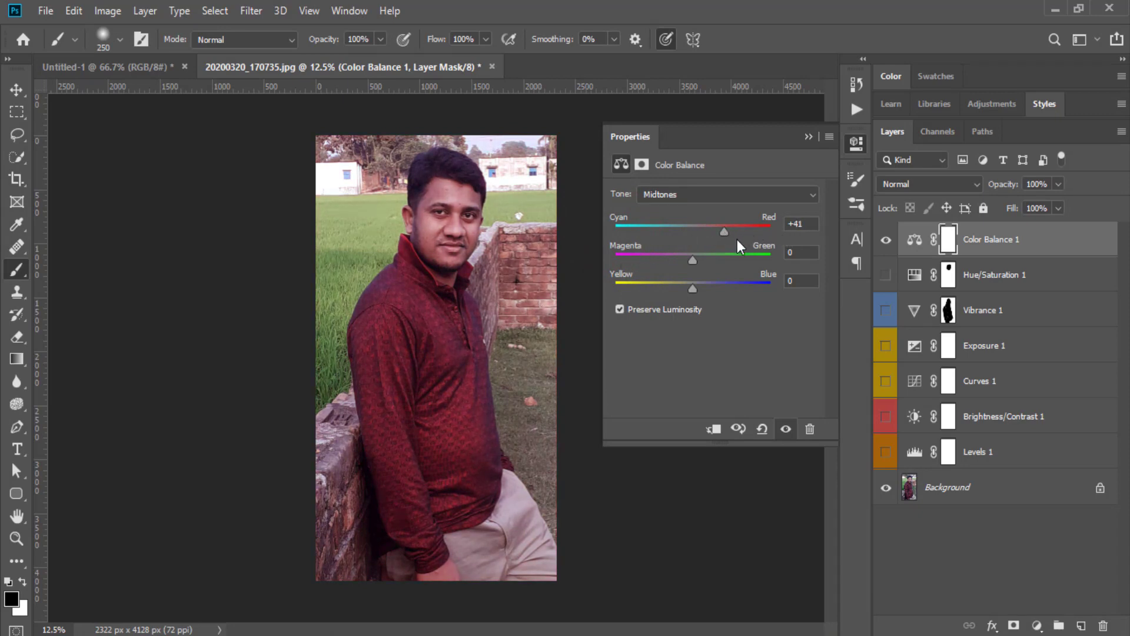
mouse_move(692, 260)
left_mouse_down()
mouse_move(649, 260)
mouse_move(746, 266)
left_mouse_up()
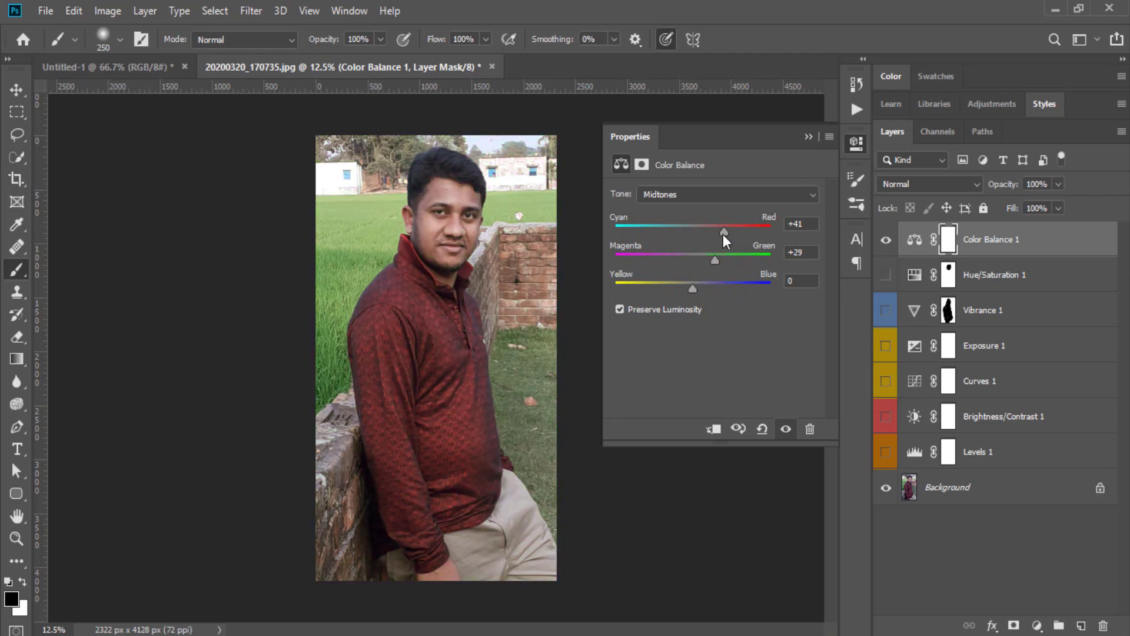
mouse_move(724, 232)
left_mouse_down()
mouse_move(705, 232)
mouse_move(705, 260)
mouse_move(712, 231)
left_mouse_up()
mouse_move(697, 291)
left_mouse_down()
mouse_move(624, 292)
mouse_move(764, 290)
left_mouse_up()
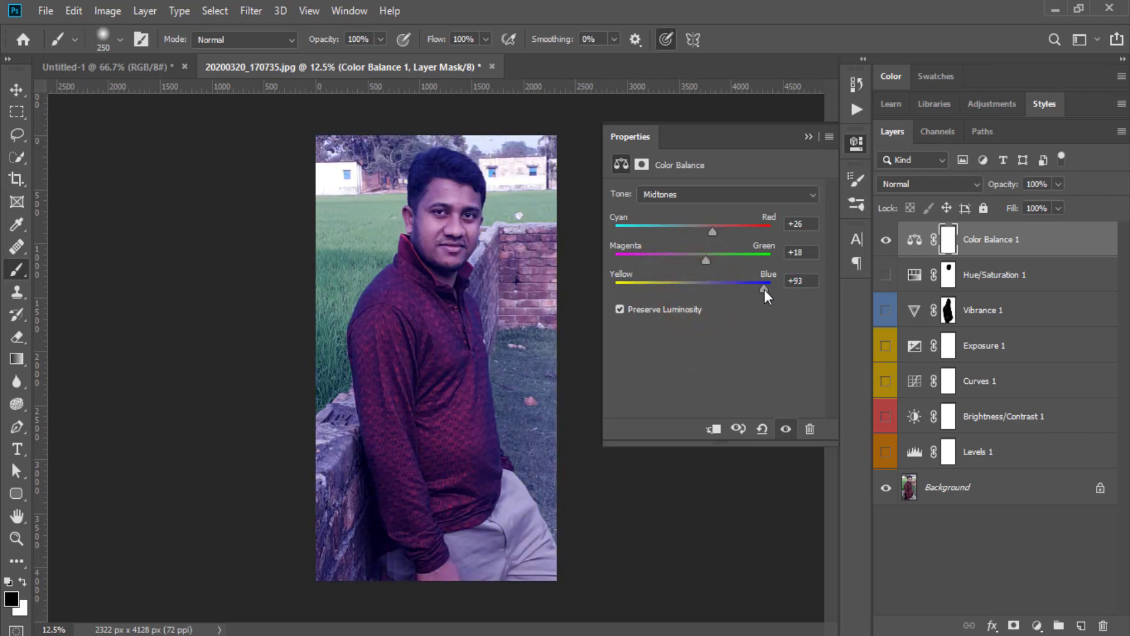
left_click(689, 197)
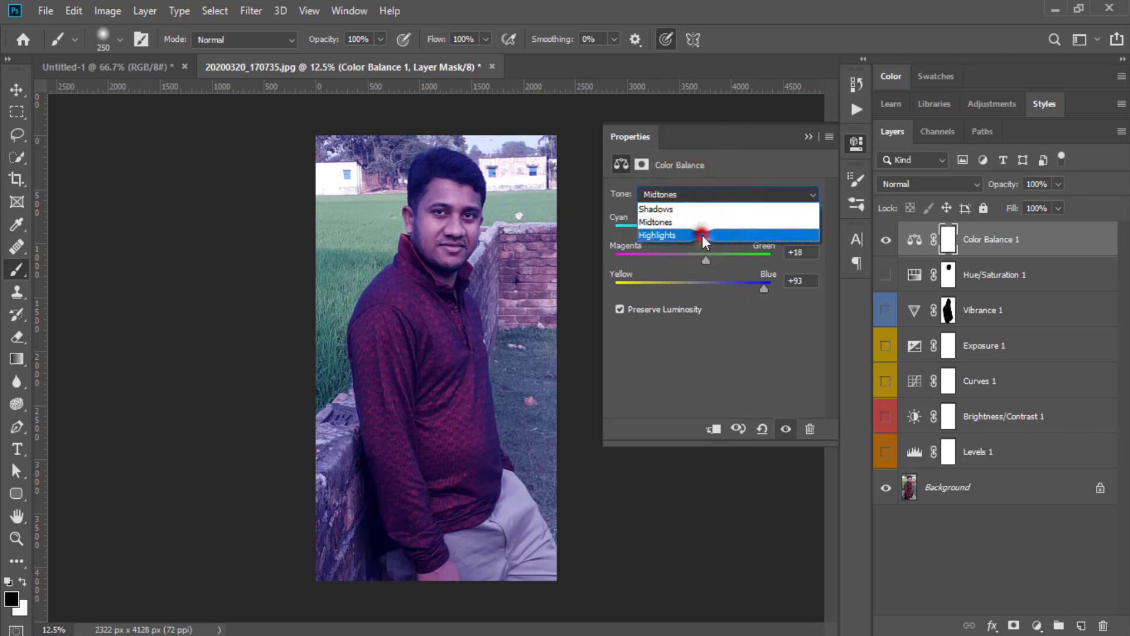
Set highlights to Magenta −32, Blue +43 and shadows to Red +56, Magenta −22, Blue +24; hide the layer
left_click(701, 235)
mouse_move(697, 233)
left_mouse_down()
mouse_move(733, 233)
mouse_move(665, 266)
mouse_move(726, 287)
left_mouse_up()
left_click(677, 195)
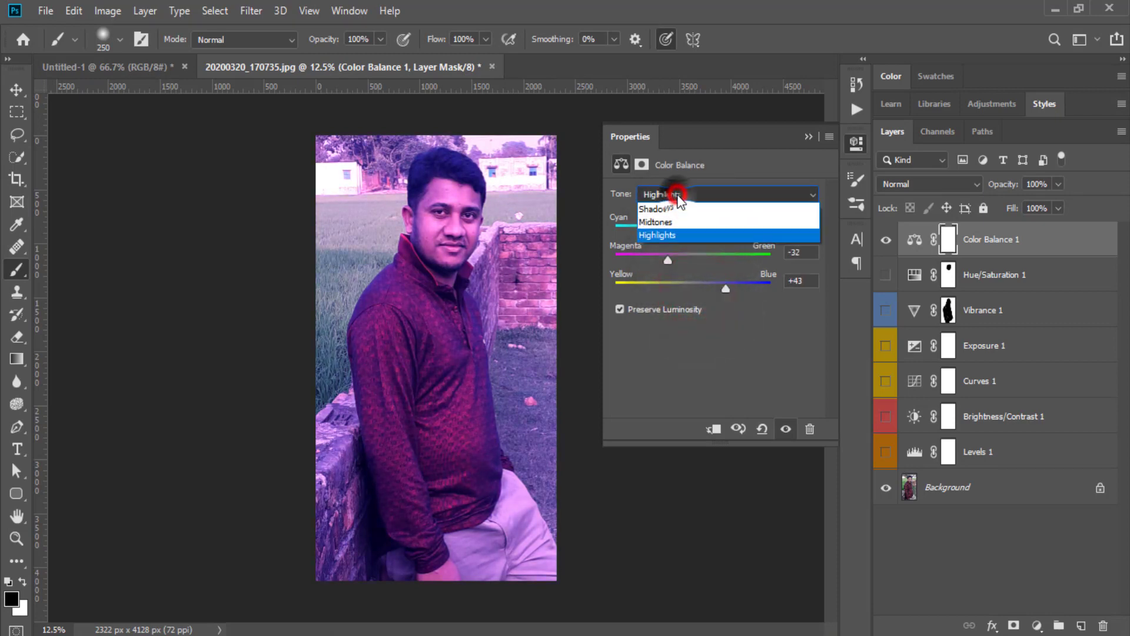
left_click(675, 209)
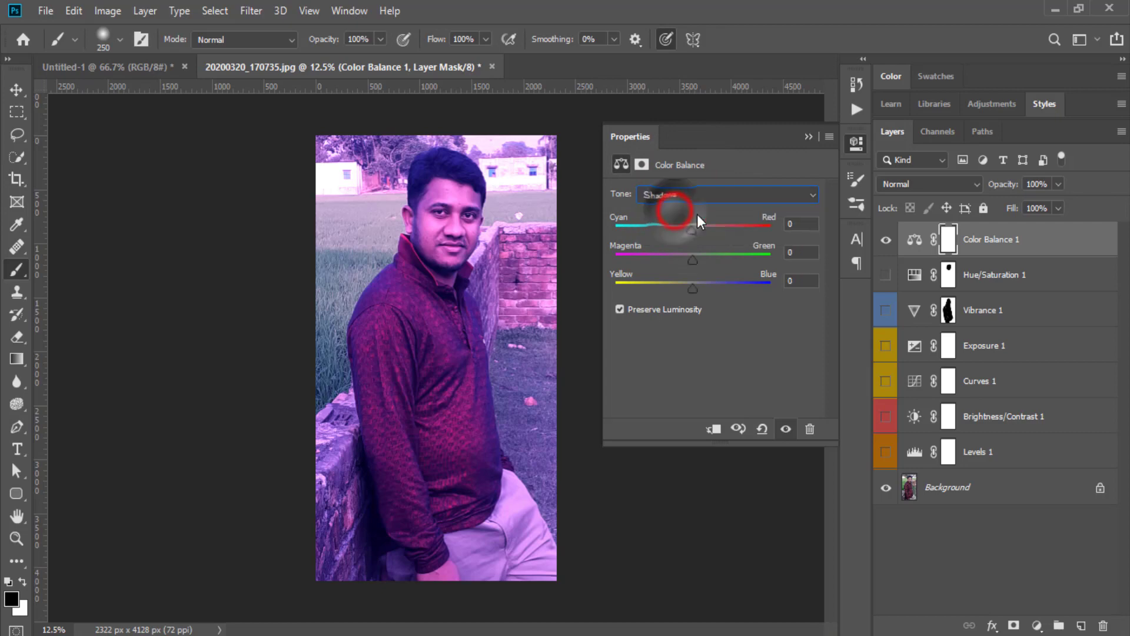
mouse_move(691, 232)
left_mouse_down()
mouse_move(736, 233)
mouse_move(676, 257)
mouse_move(711, 285)
left_mouse_up()
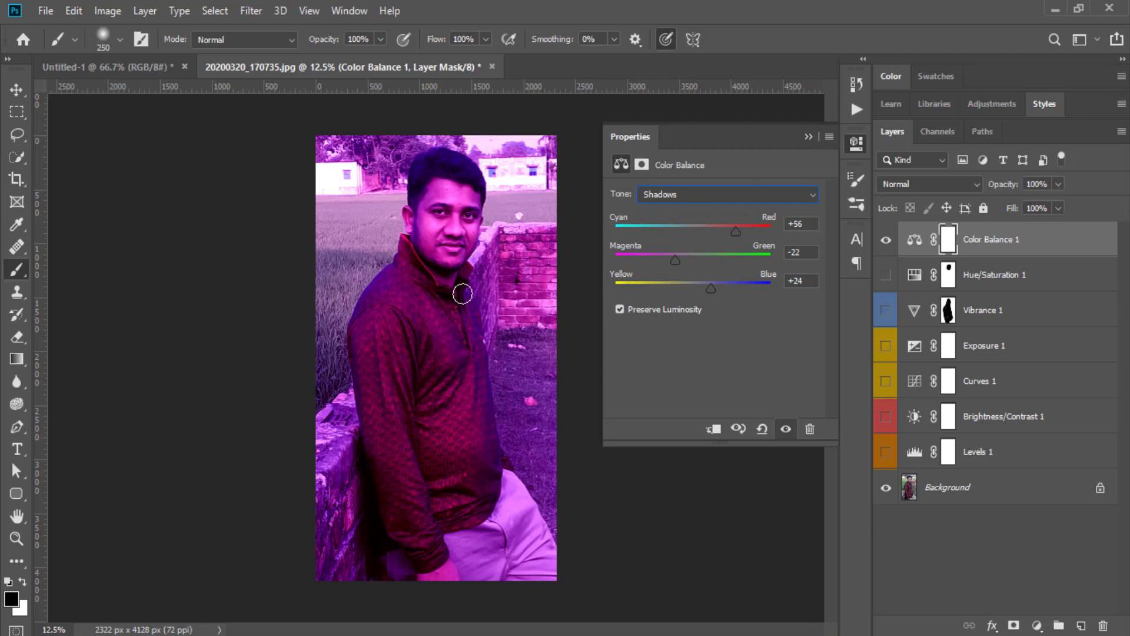
left_click(809, 136)
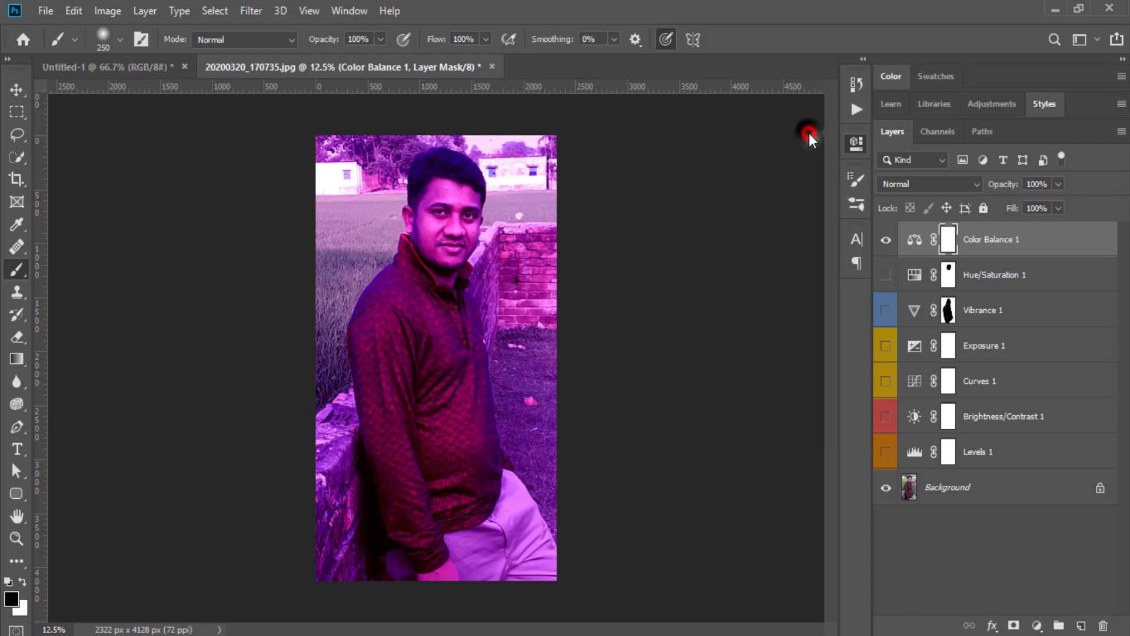
left_click(886, 239)
Add a Black & White 1 adjustment layer, turning the portrait greyscale
left_click(154, 12)
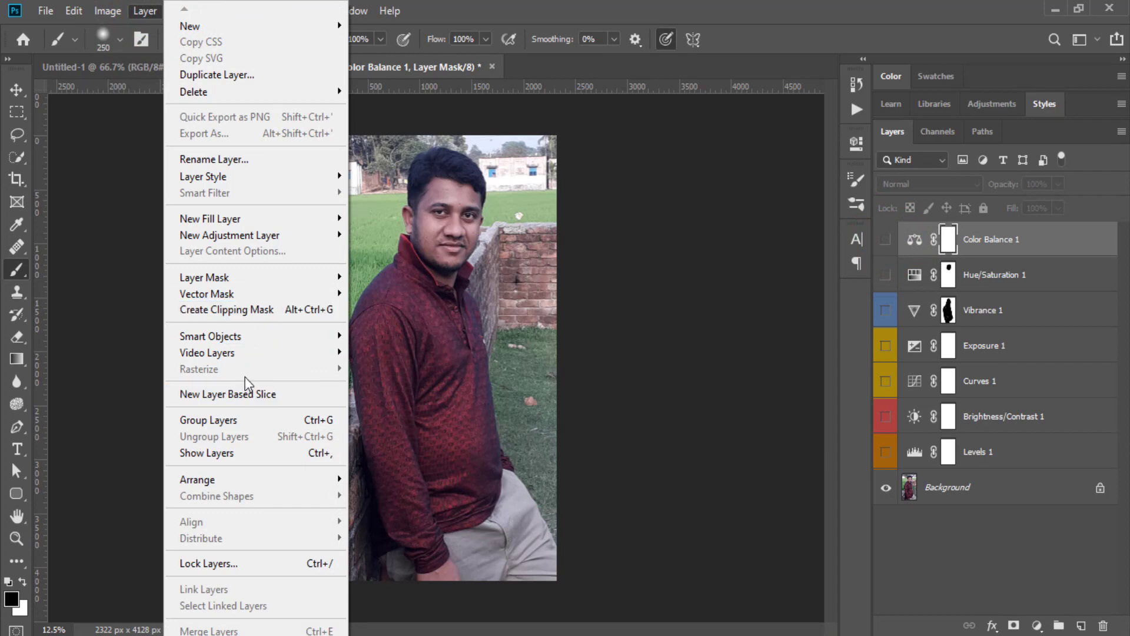
left_click(226, 235)
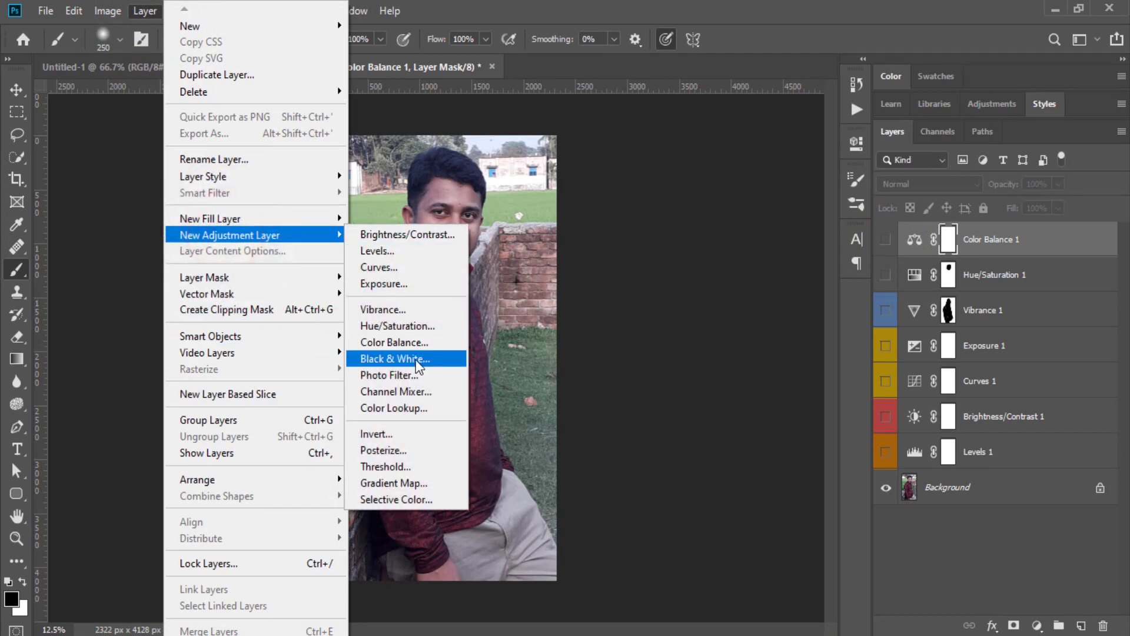
left_click(415, 359)
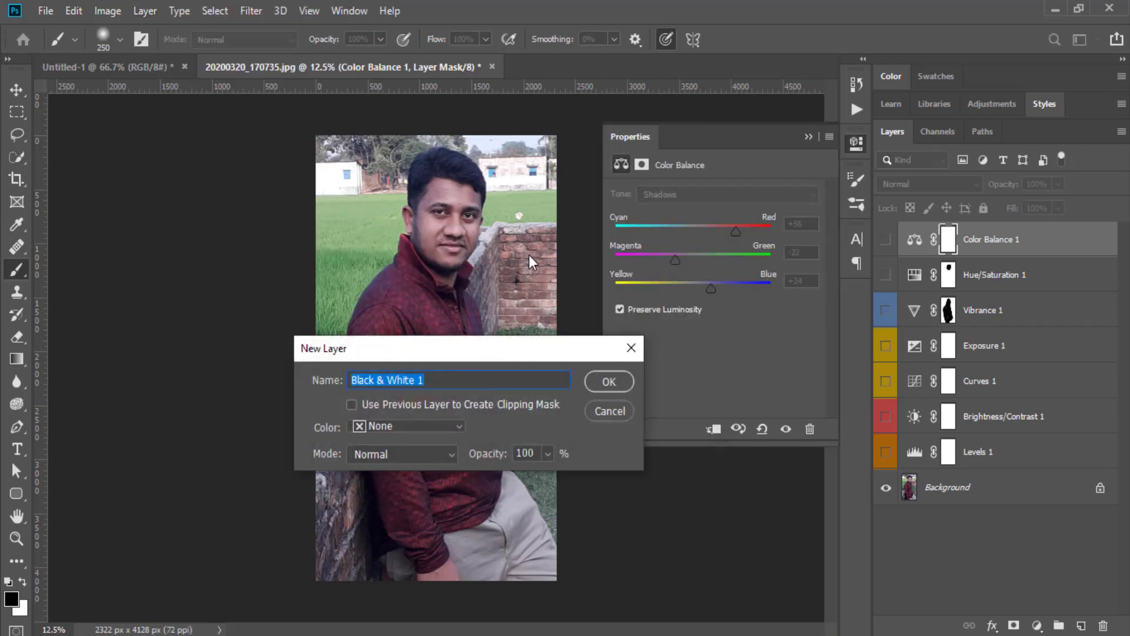
left_click_drag(536, 348, 516, 370)
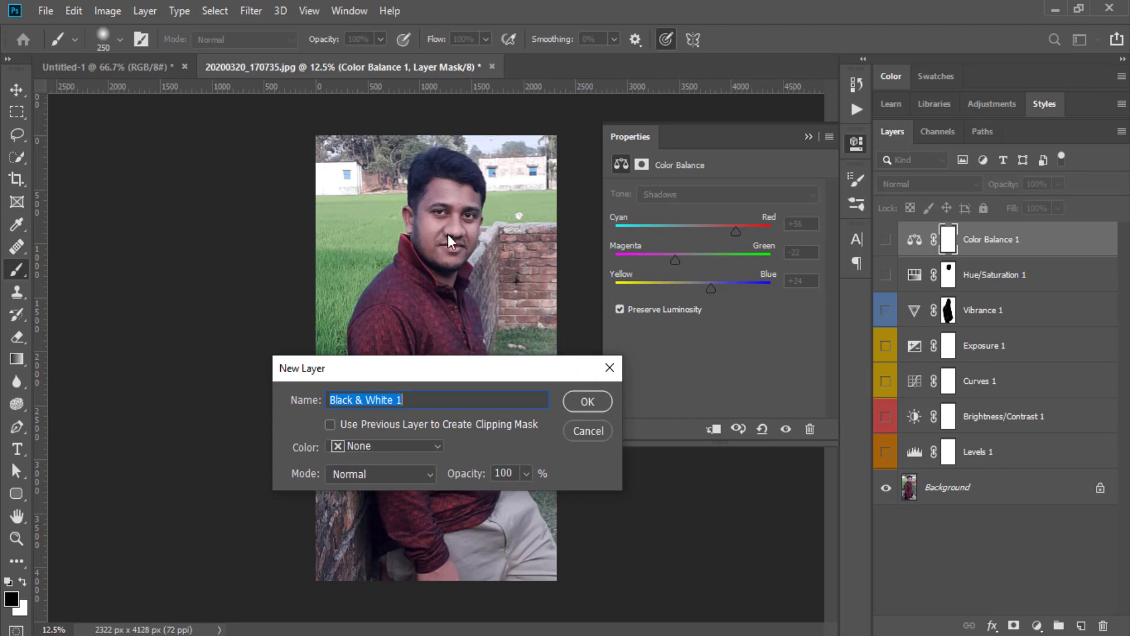
left_click(576, 401)
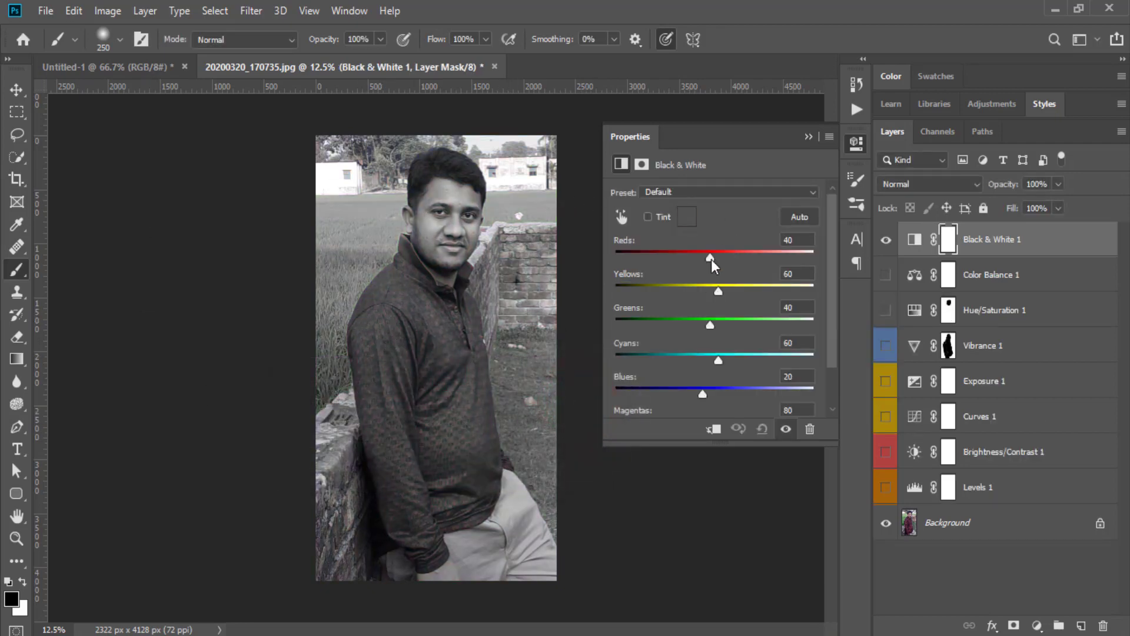
Set Black & White to Reds 4, Yellows −12, Greens −54, Cyans −29, Blues −110
mouse_move(711, 259)
left_mouse_down()
mouse_move(697, 260)
mouse_move(689, 324)
mouse_move(672, 325)
left_mouse_up()
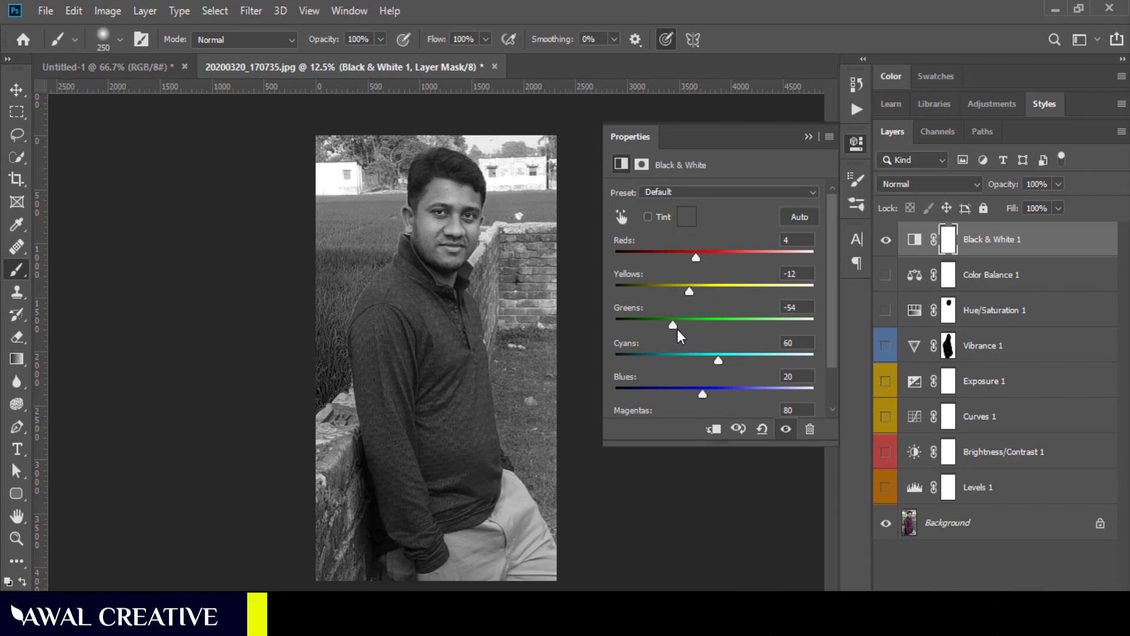
mouse_move(717, 364)
left_mouse_down()
mouse_move(682, 364)
mouse_move(651, 405)
left_mouse_up()
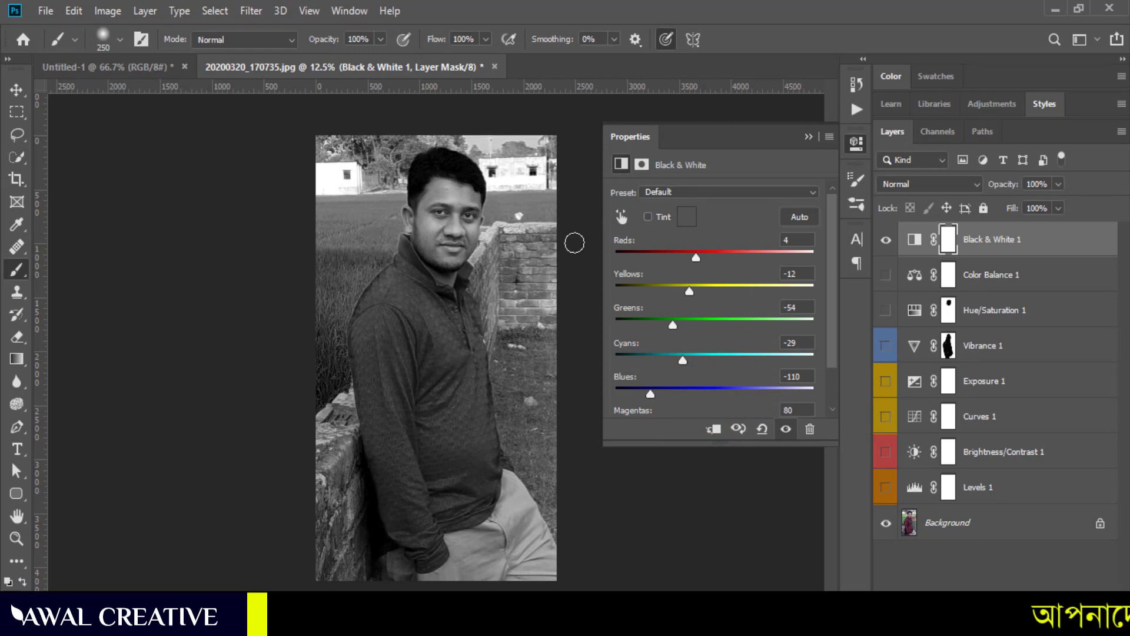
Paint the Black & White 1 mask black over the man's face, then hide that layer
left_click(807, 133)
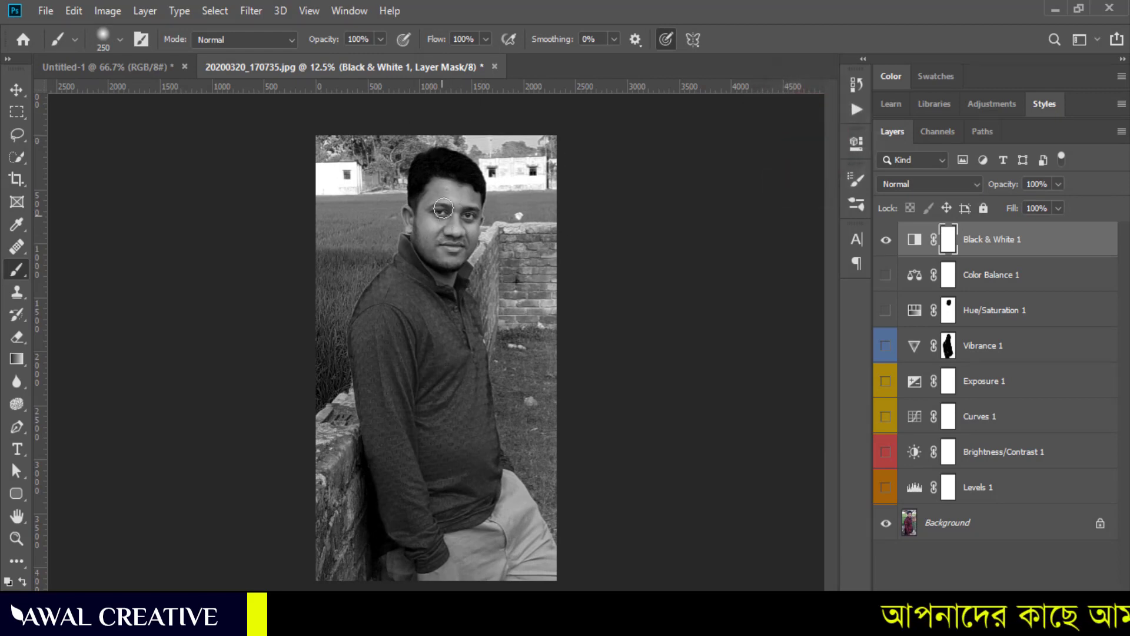
left_click(948, 238)
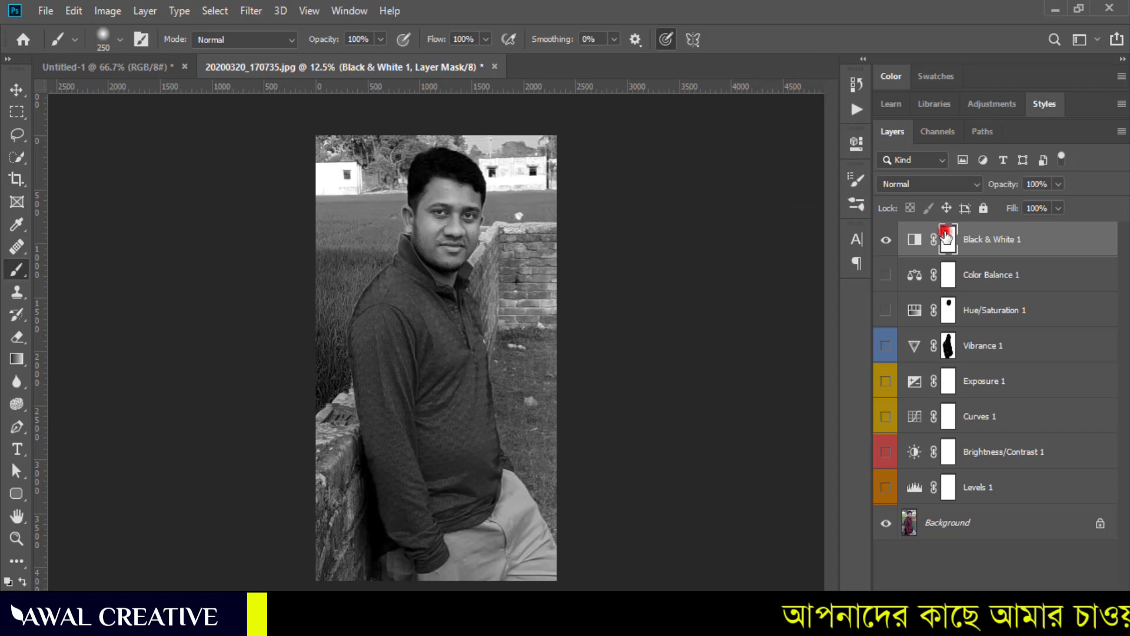
left_click_drag(457, 189, 463, 212)
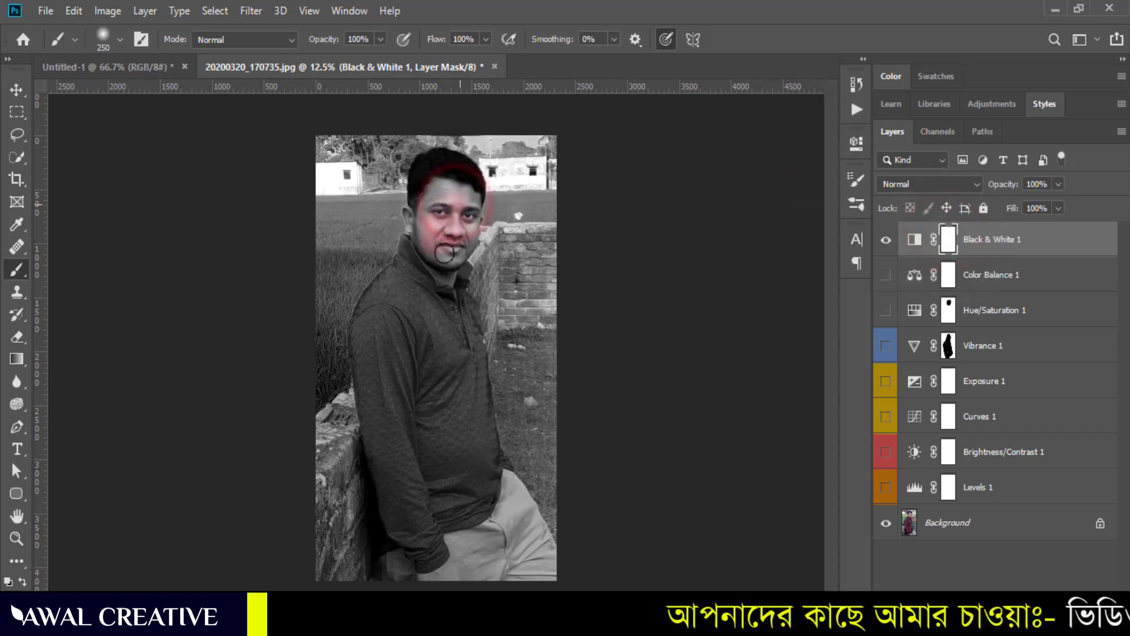
left_click_drag(441, 193, 481, 226)
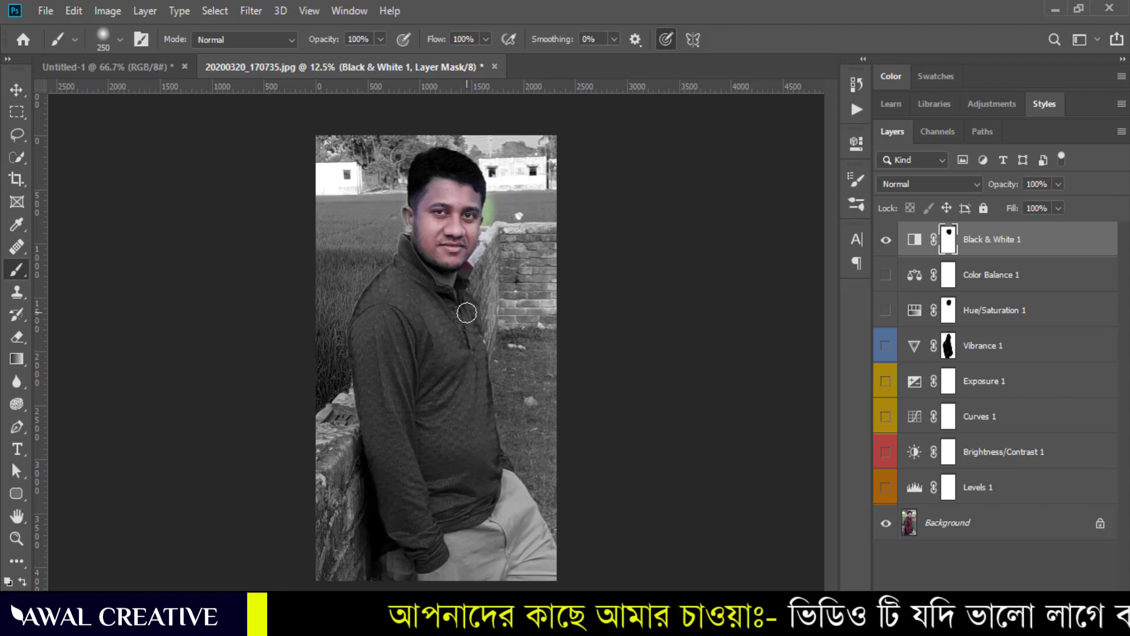
left_click(887, 239)
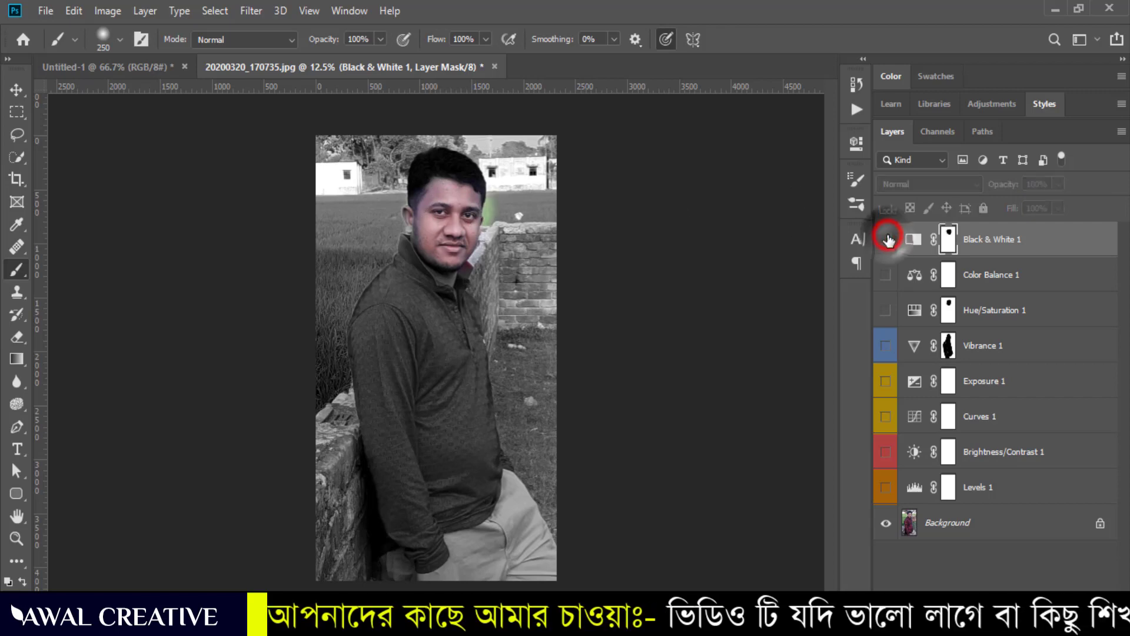
left_click(145, 11)
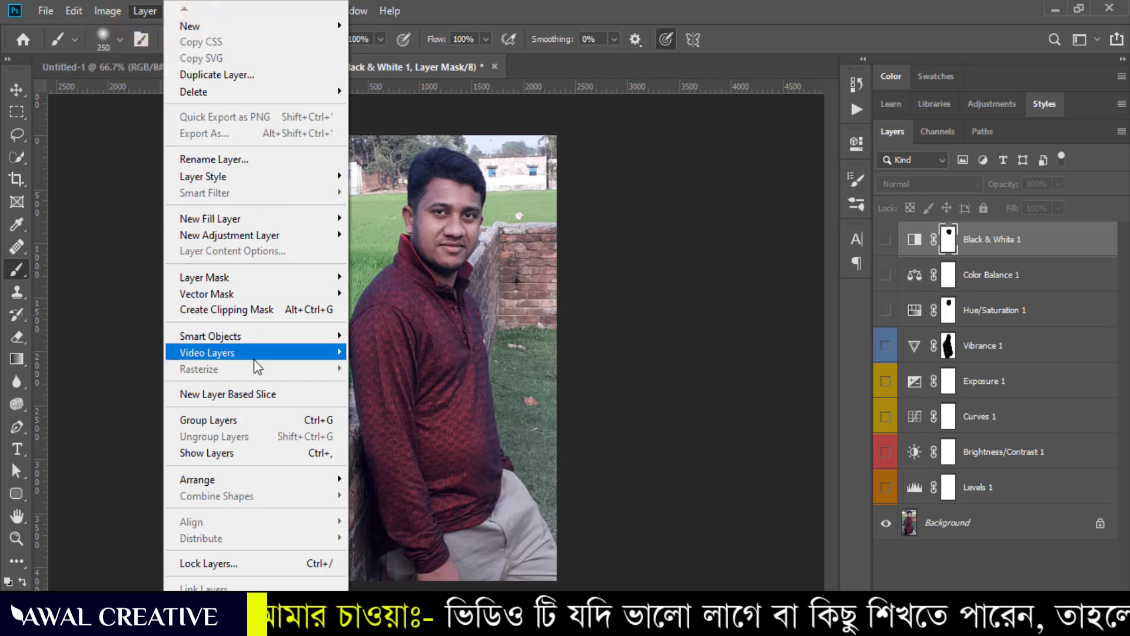
left_click(243, 236)
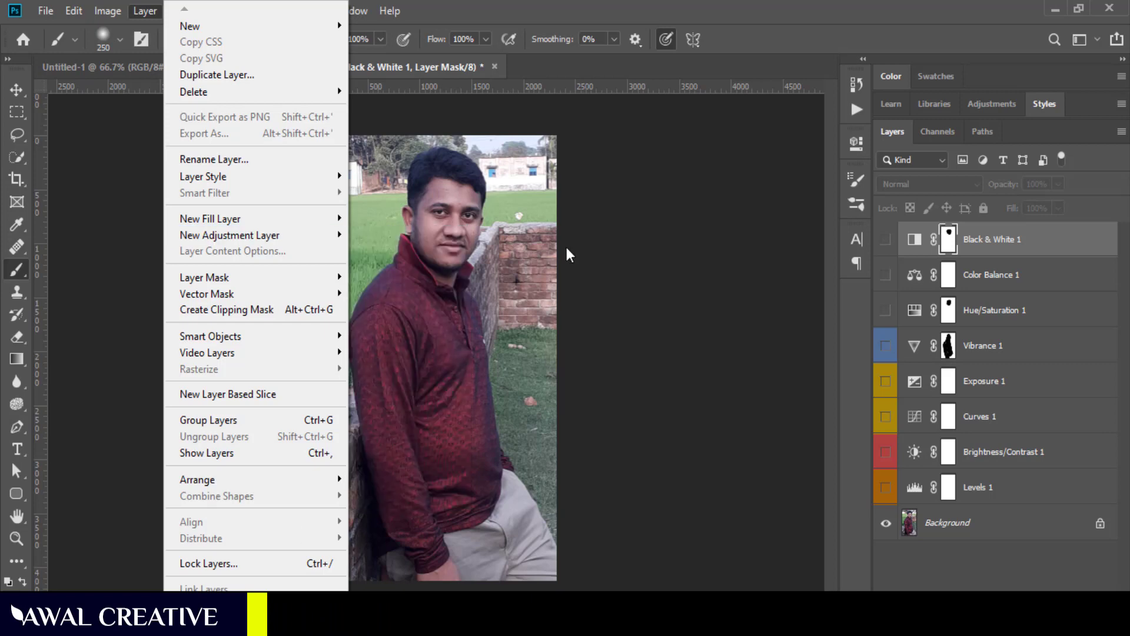
left_click(686, 352)
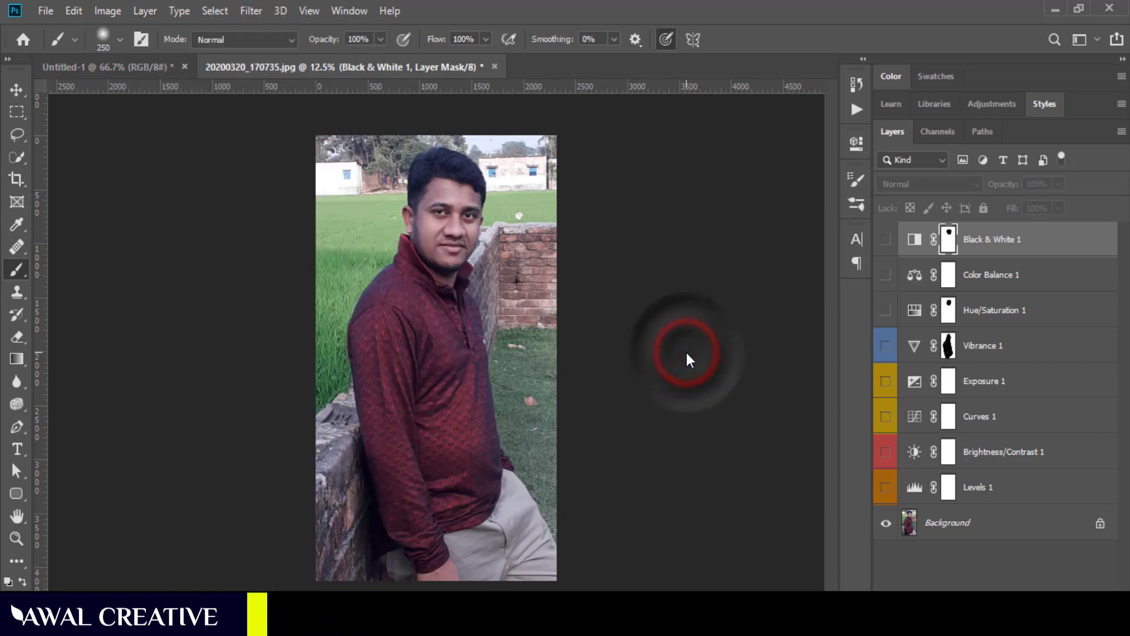